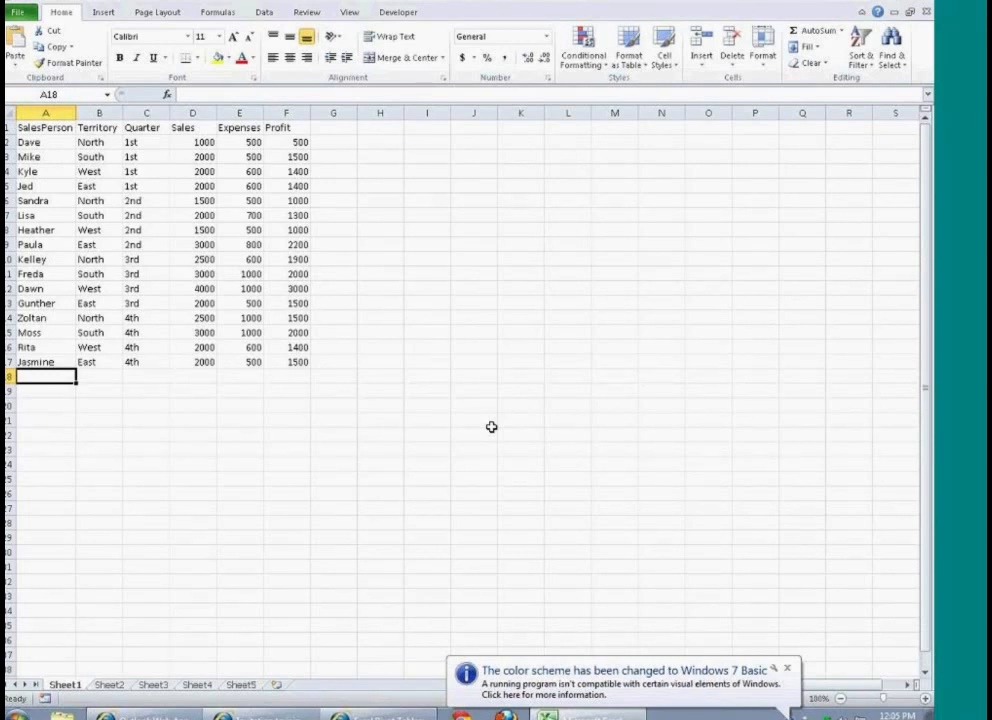
left_click(20, 140)
left_click(200, 142)
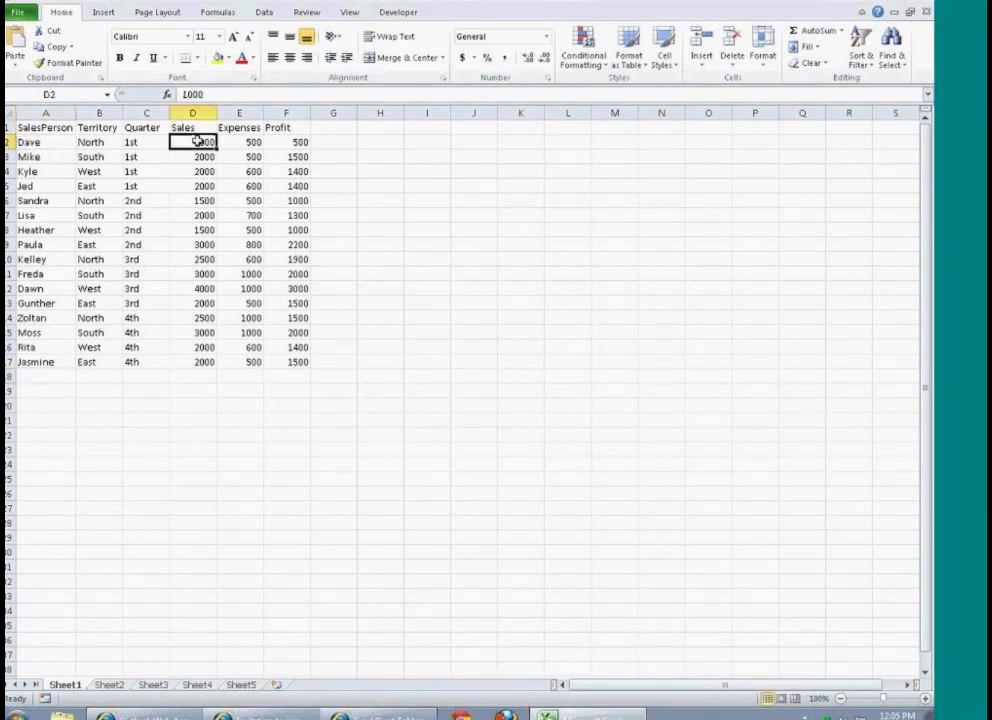
left_click(108, 142)
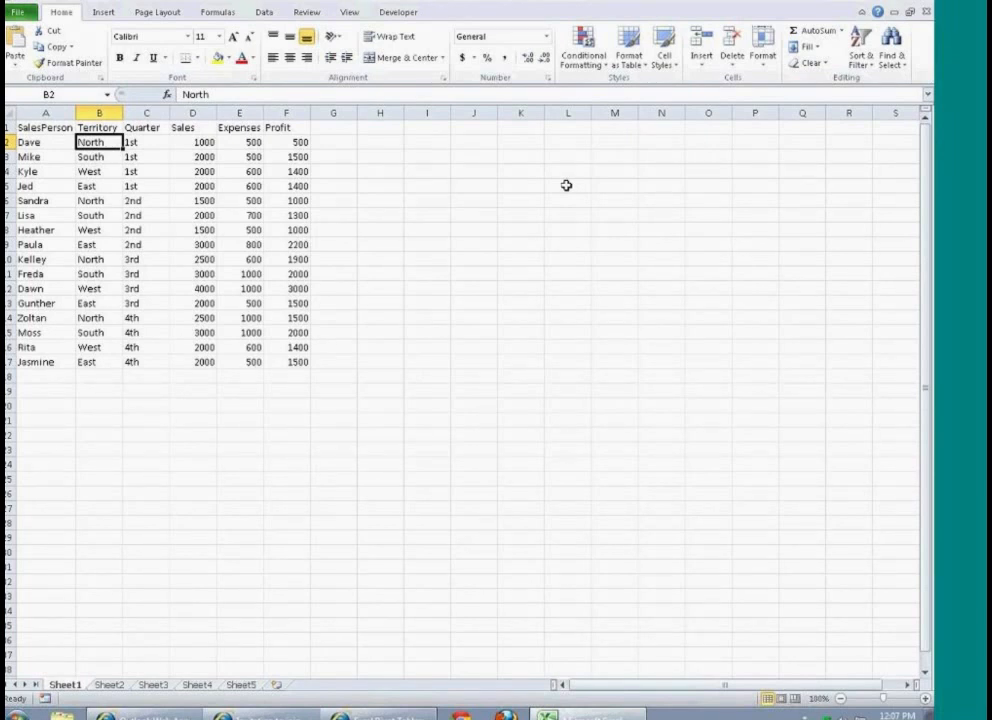
Step: Format the sales data in A1:F17 as a table with headers, using a blue medium style with banded rows
left_click(48, 130)
left_click_drag(48, 130, 294, 360)
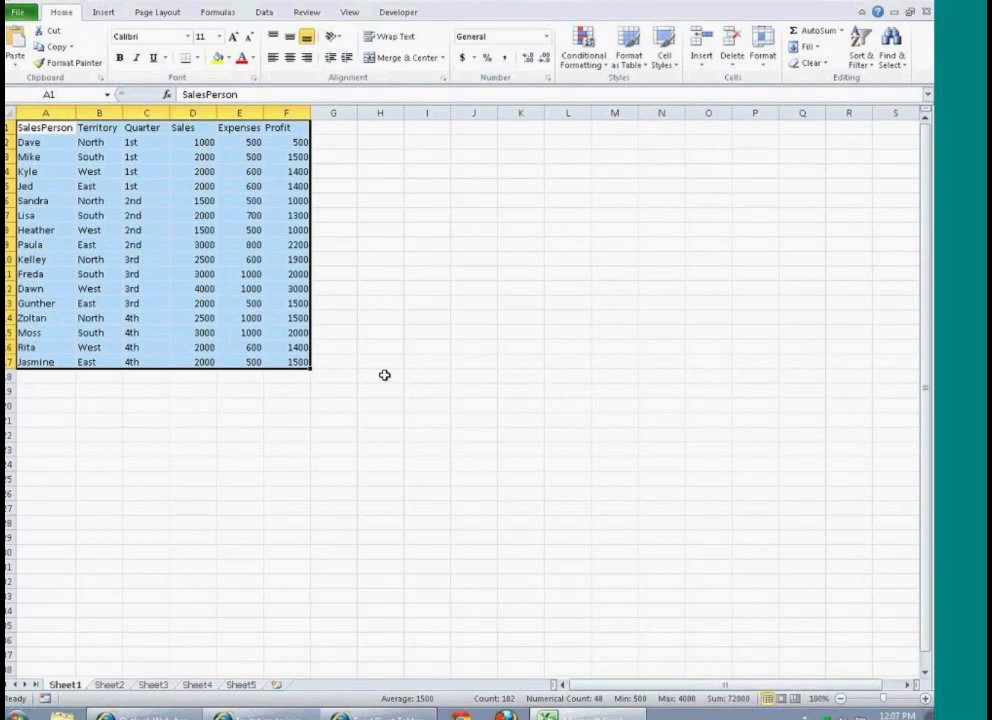
left_click(626, 60)
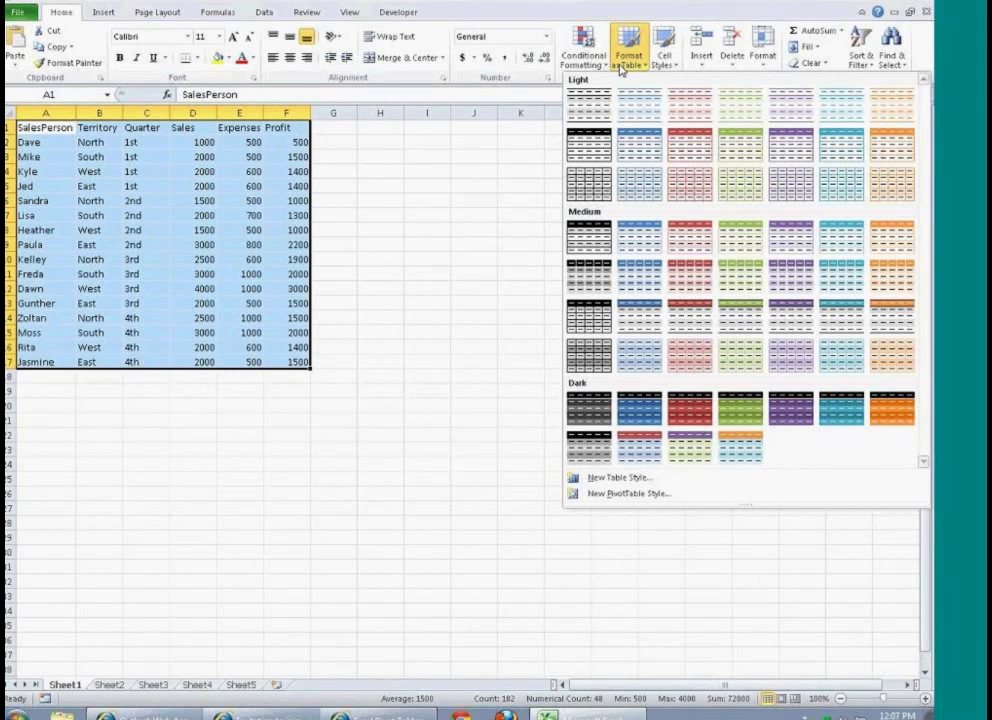
left_click(650, 283)
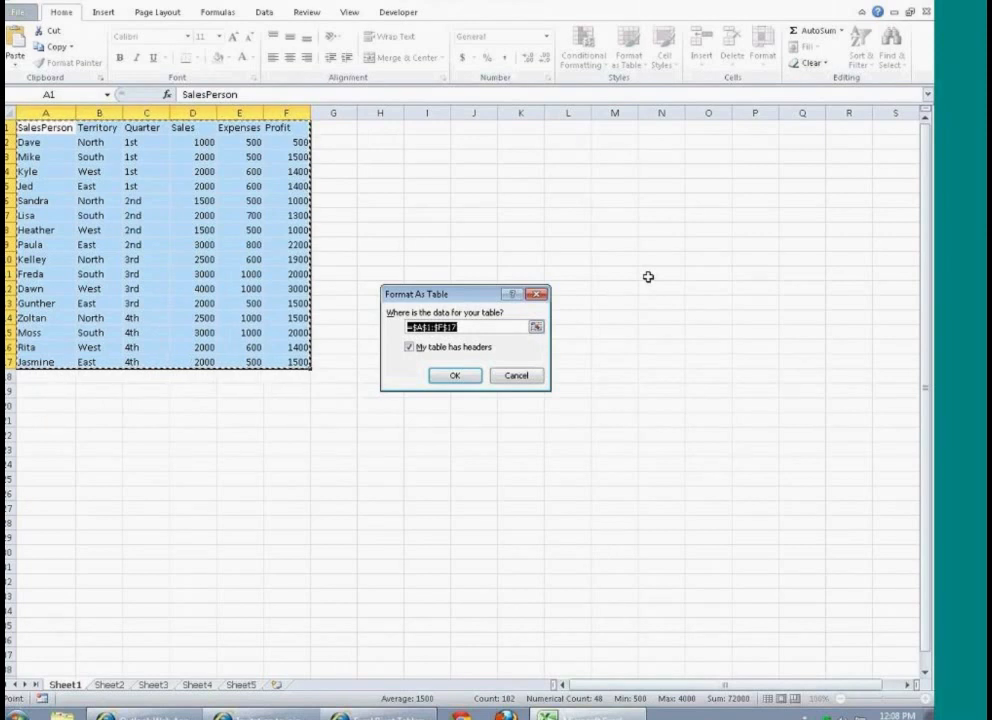
left_click(456, 377)
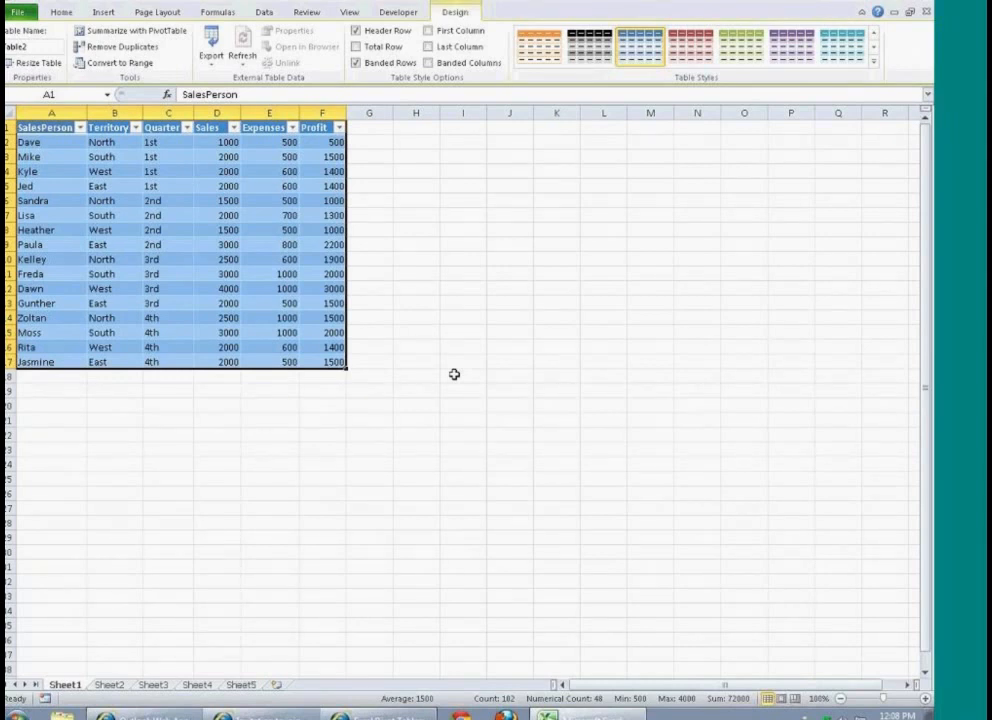
Step: Toggle the table's header row off and on, and view the SalesPerson and Territory filter options without applying a filter
left_click(357, 31)
left_click(357, 31)
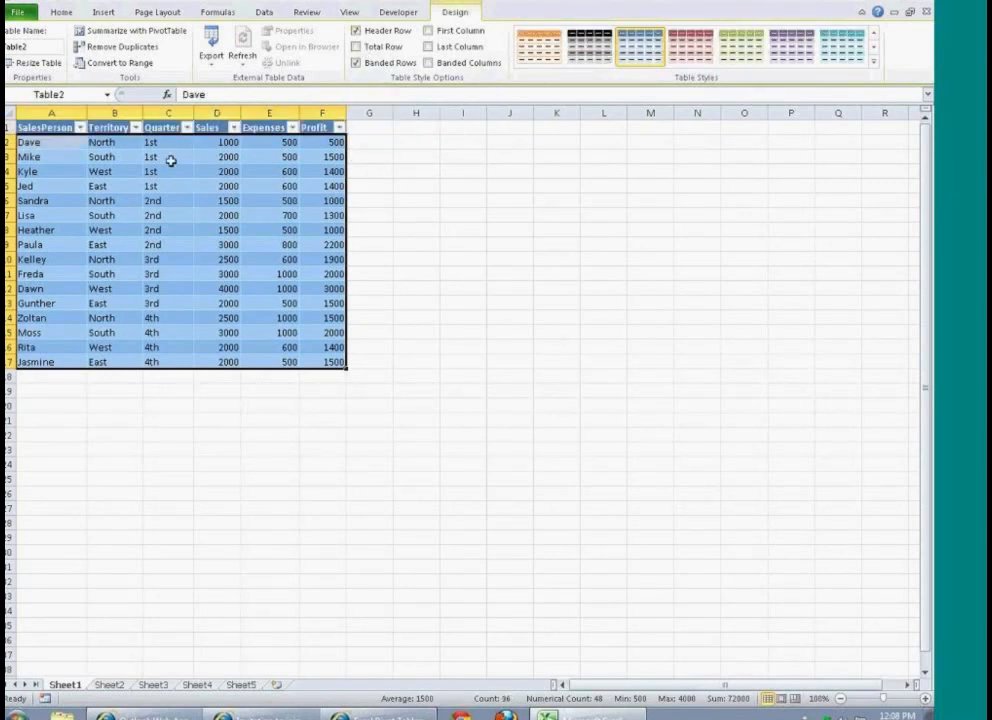
left_click(80, 141)
left_click(80, 127)
left_click(80, 127)
left_click(136, 128)
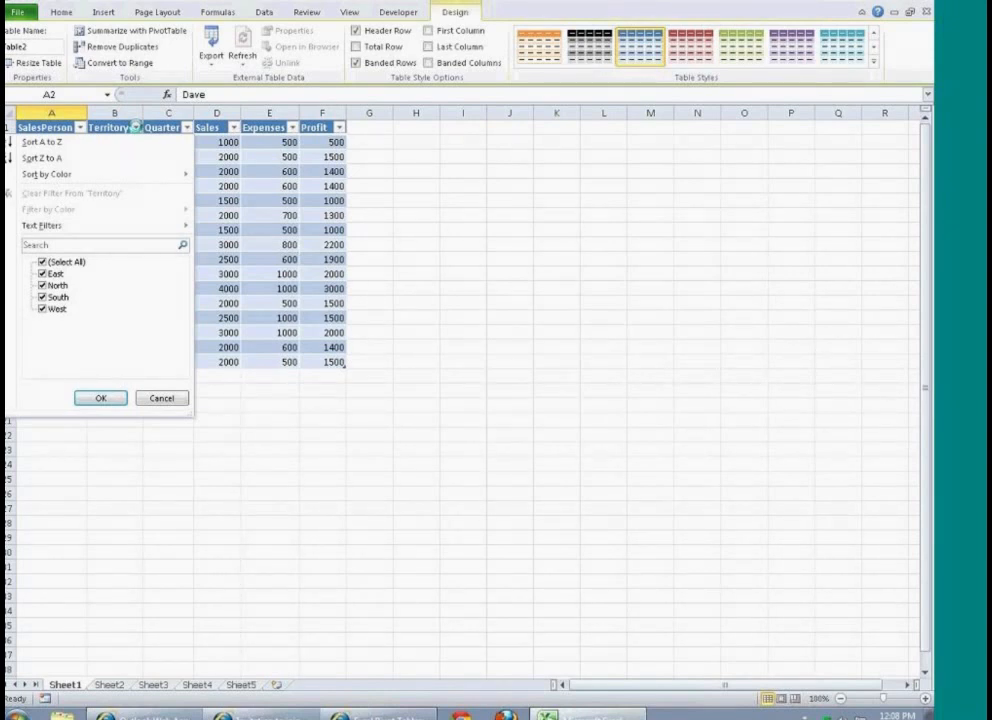
left_click(161, 398)
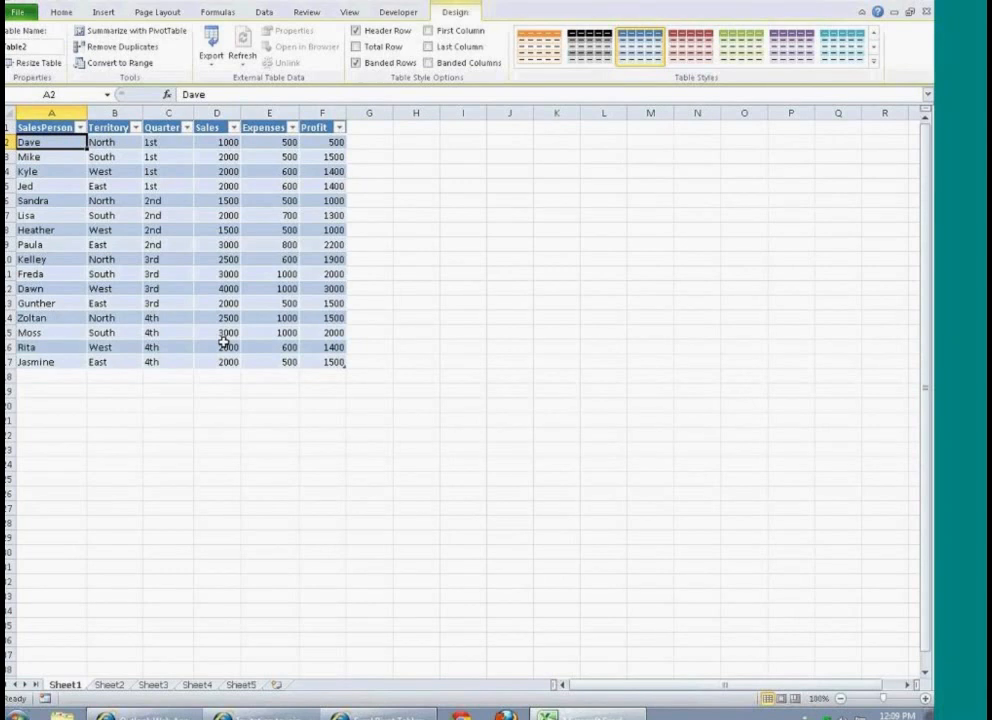
Step: Create a PivotTable from the table on a new worksheet, and show its field list with the fields section stacked above the areas
left_click(107, 33)
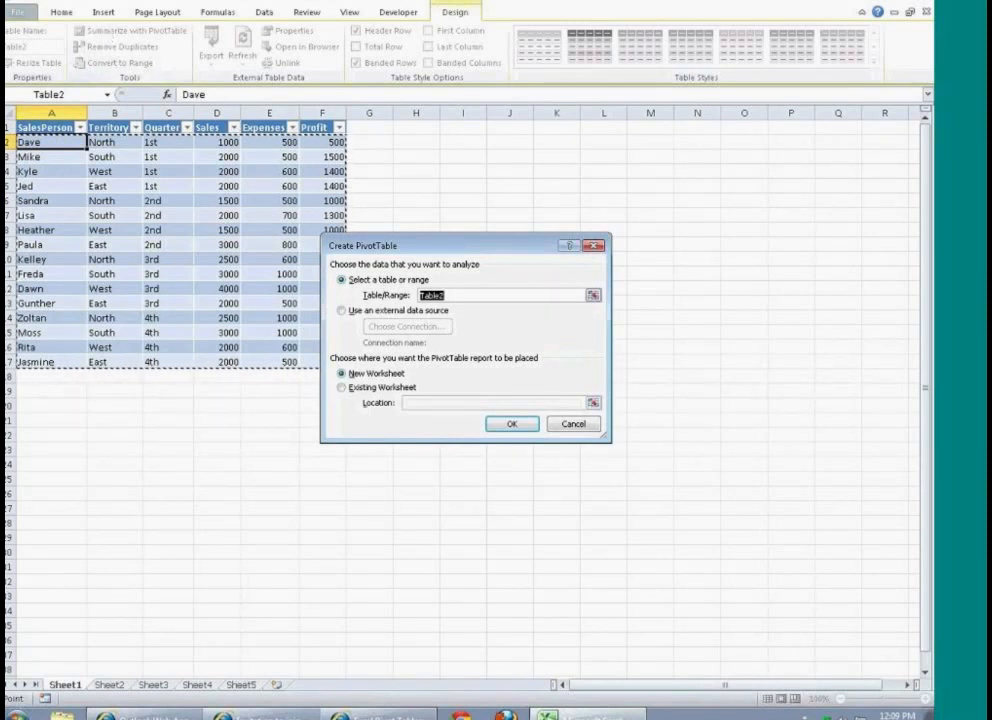
left_click(508, 428)
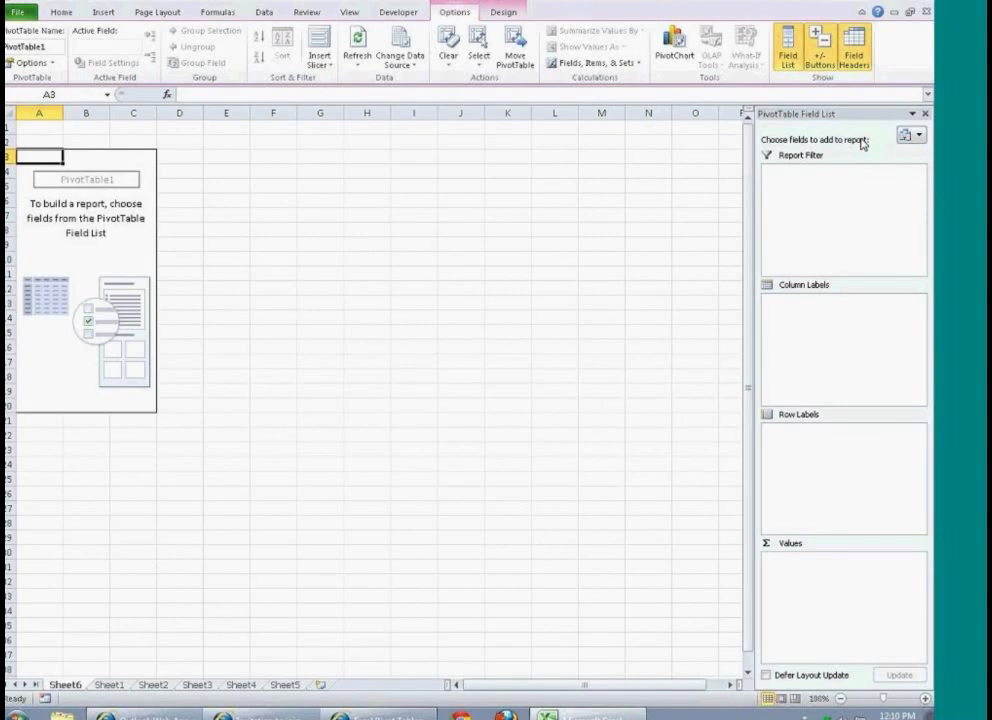
left_click(917, 136)
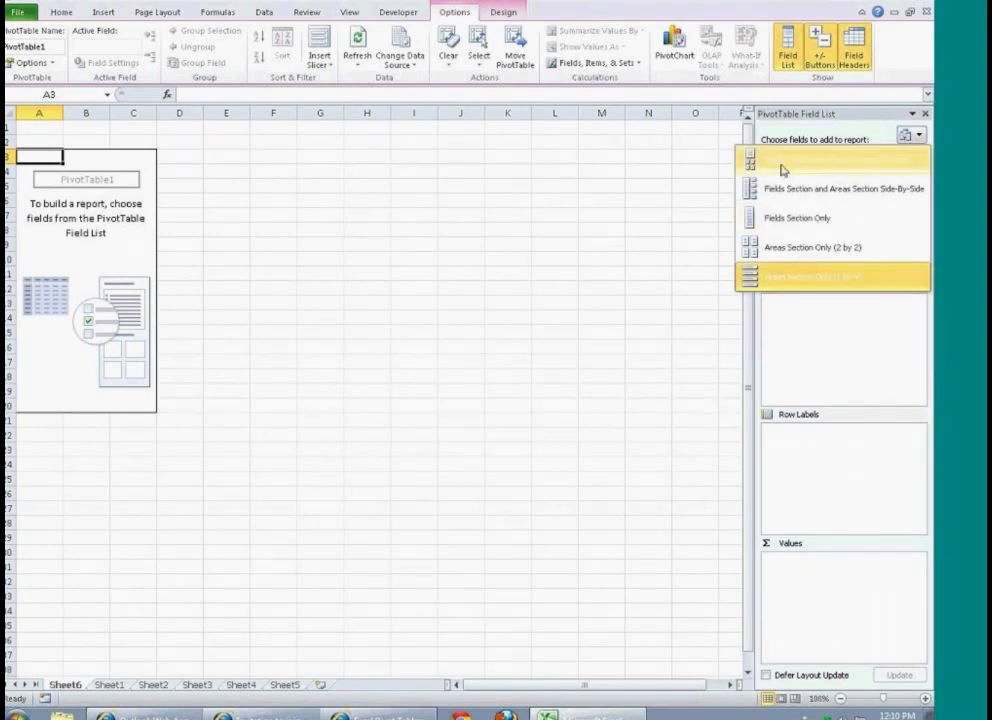
left_click(863, 170)
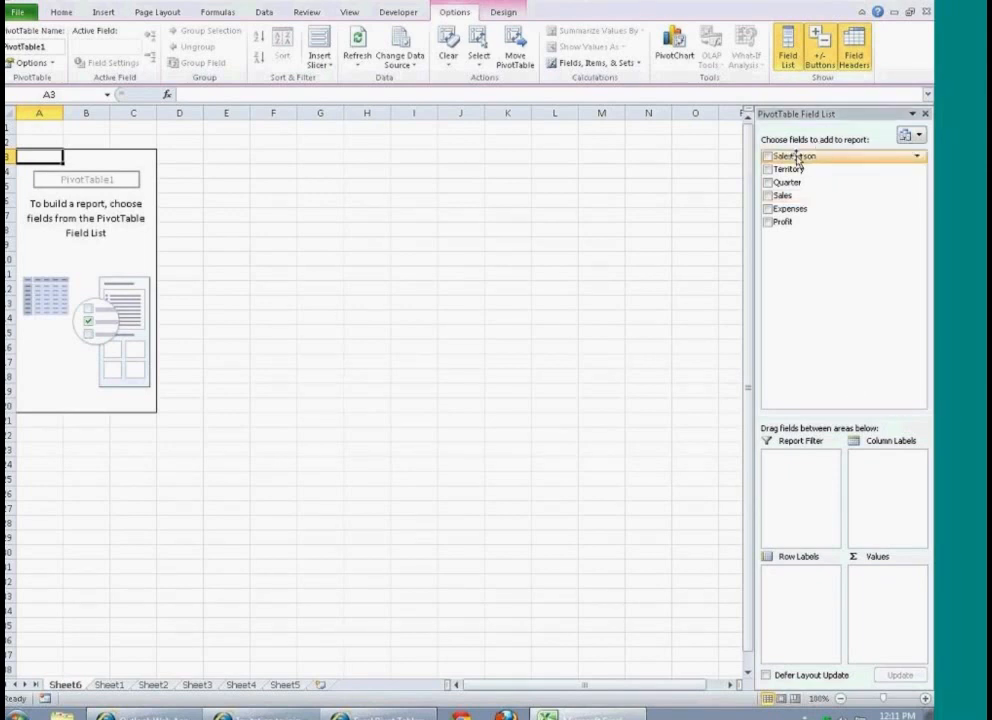
Step: Summarize Sales as values in the PivotTable, with SalesPerson row labels nested under Territory
left_click_drag(797, 160, 800, 581)
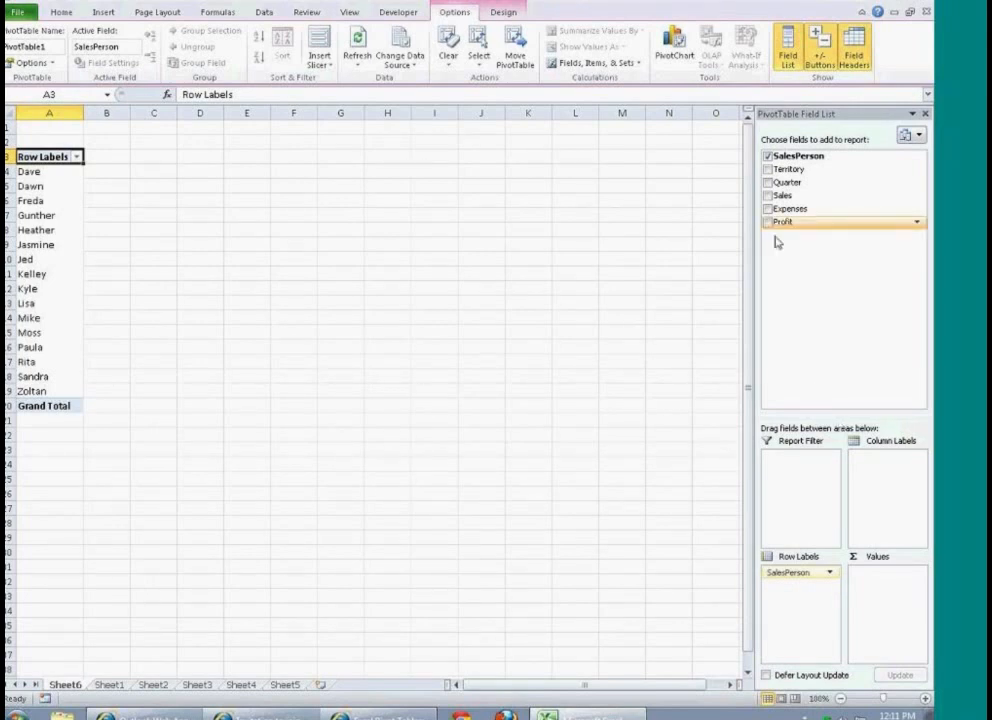
left_click_drag(783, 195, 881, 584)
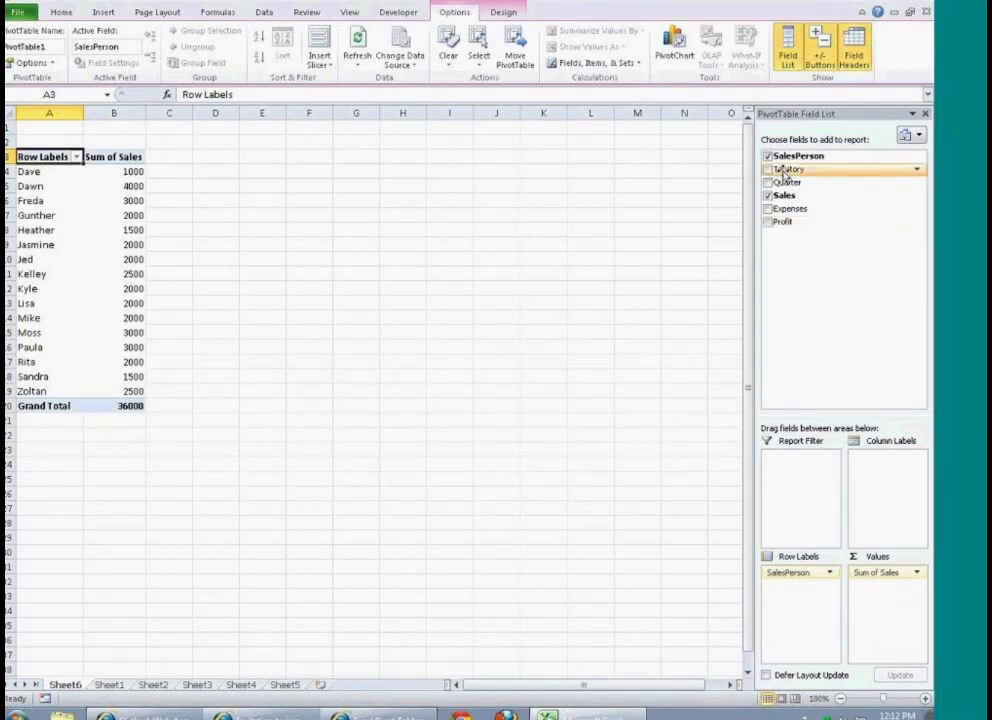
left_click_drag(803, 173, 802, 574)
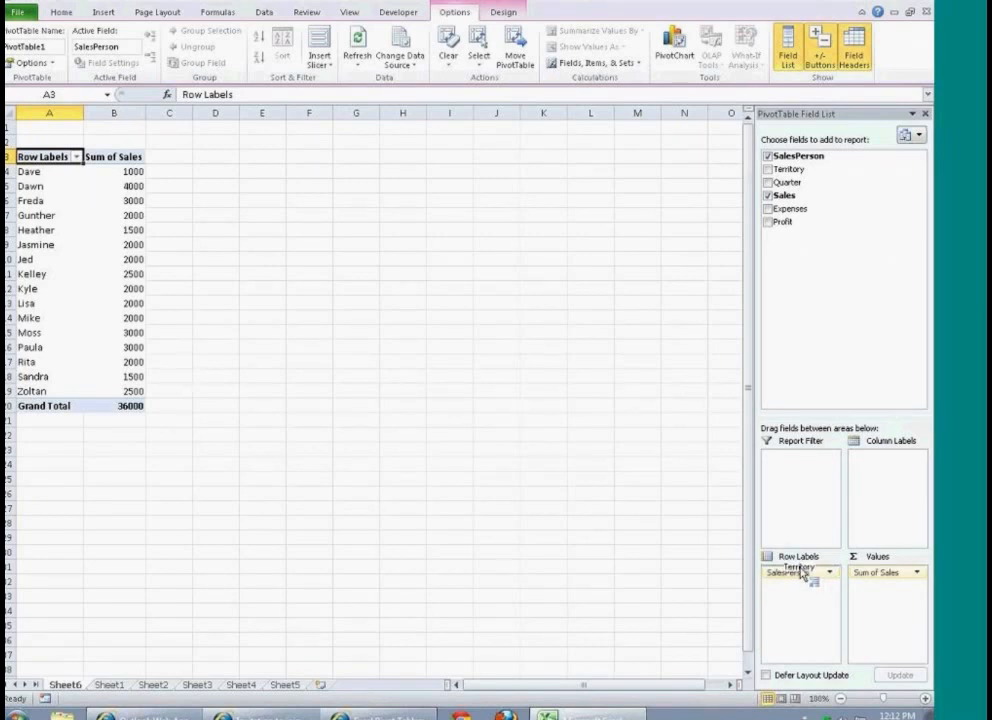
left_click_drag(802, 574, 797, 568)
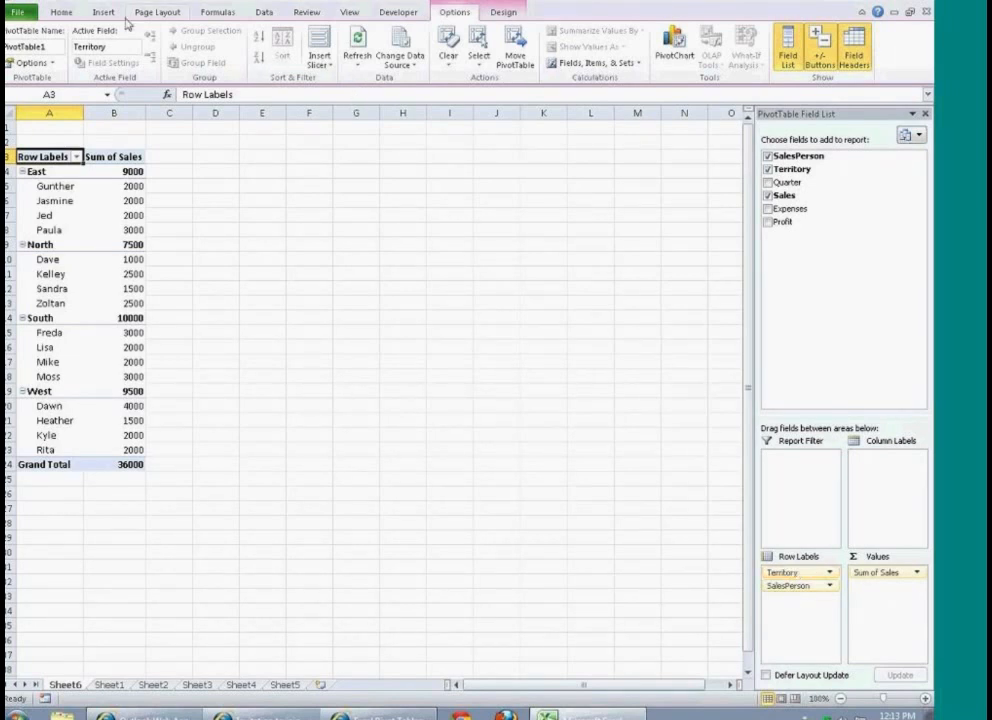
Step: Apply the dollar accounting number format to the Sum of Sales values in B4:B24
left_click(62, 13)
left_click_drag(133, 171, 130, 464)
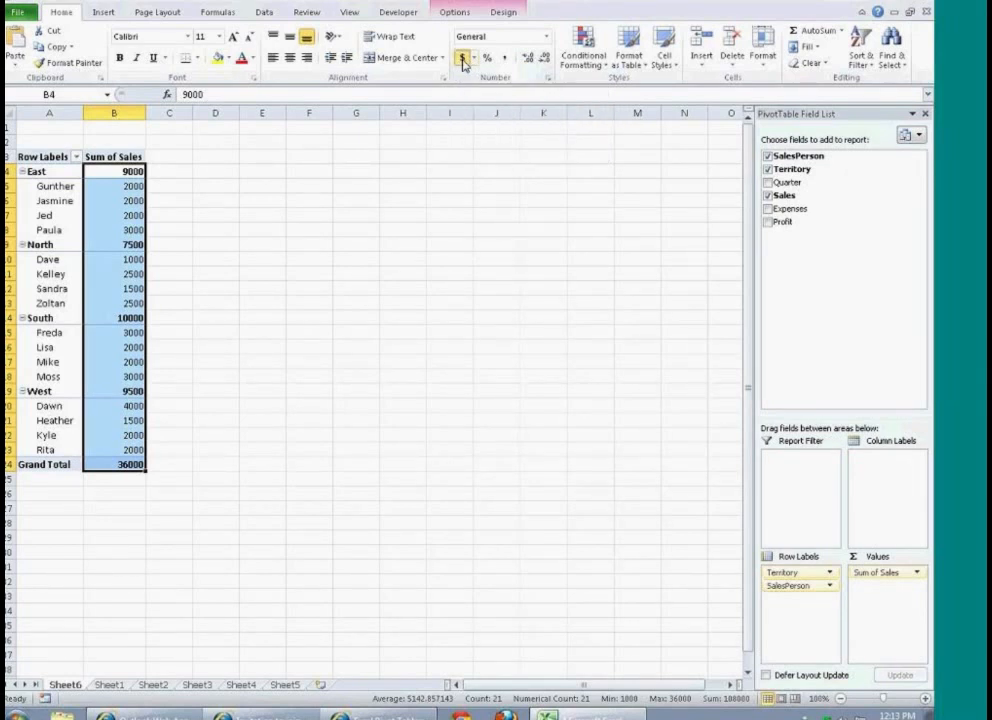
left_click(462, 59)
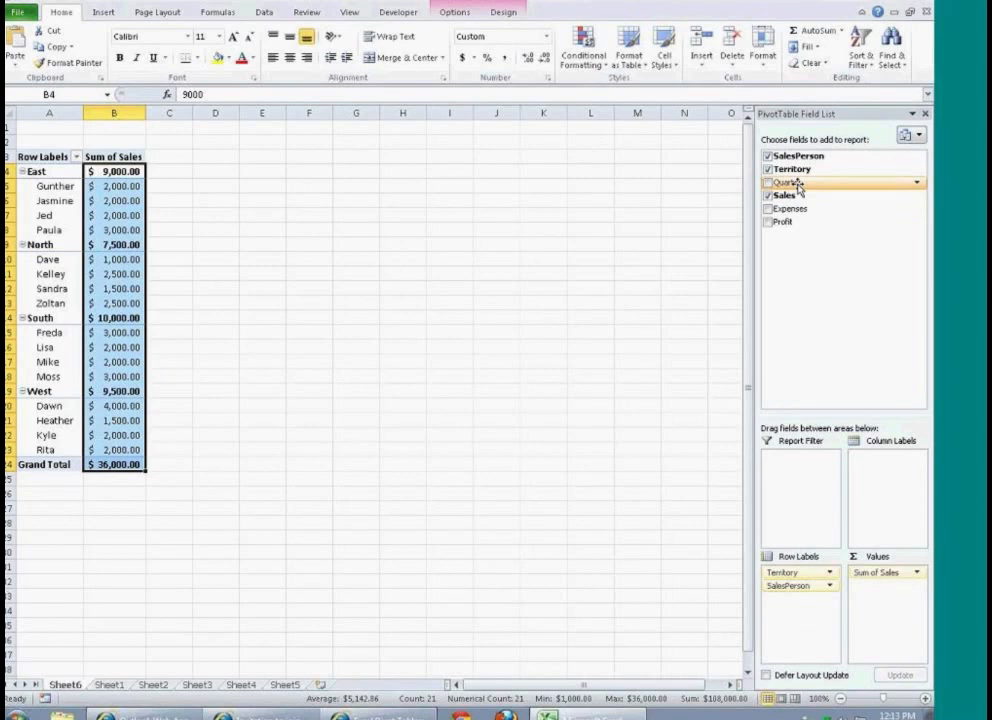
Step: Add Quarter to the PivotTable's row labels and move it above Territory as the outermost grouping
left_click_drag(797, 186, 790, 582)
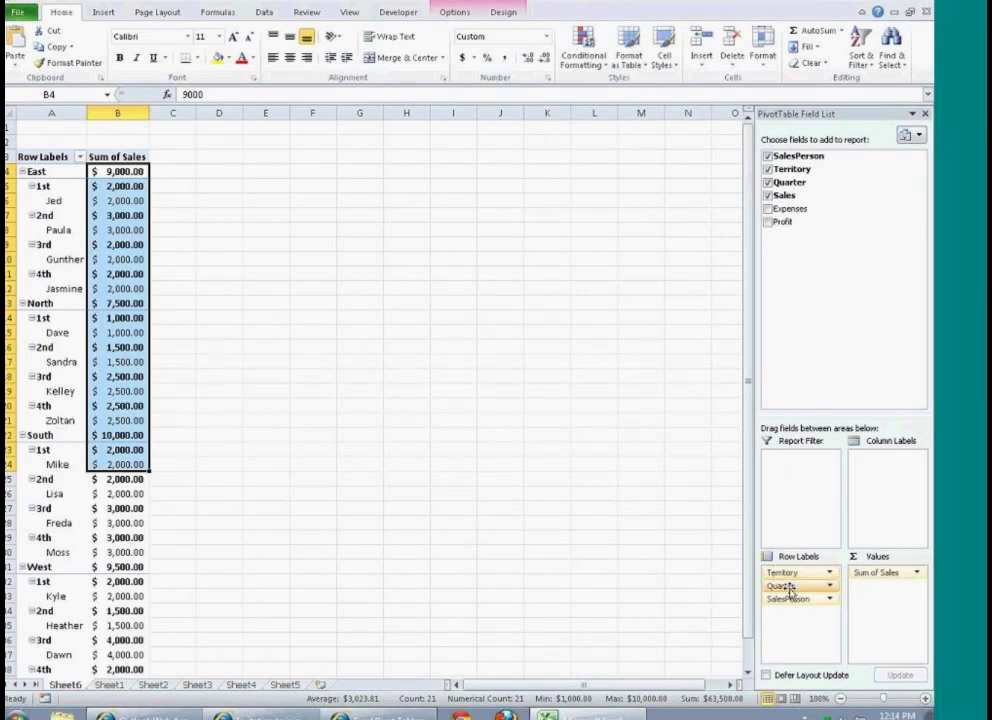
mouse_move(788, 586)
left_mouse_down()
mouse_move(800, 578)
mouse_move(788, 567)
left_mouse_up()
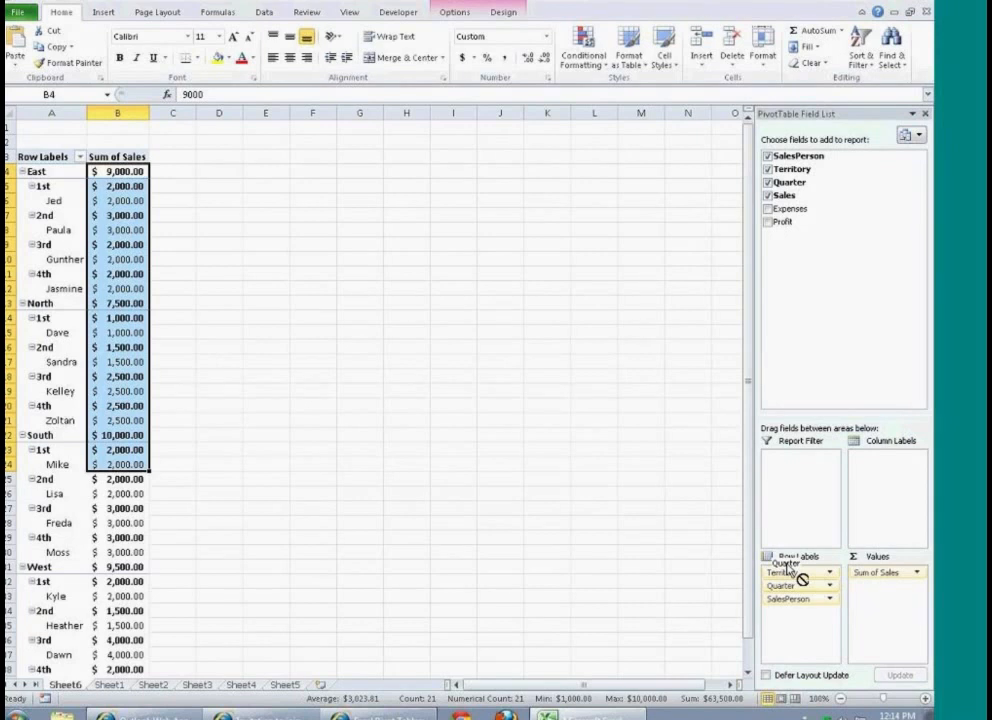
left_click_drag(788, 567, 790, 598)
left_click_drag(798, 591, 797, 569)
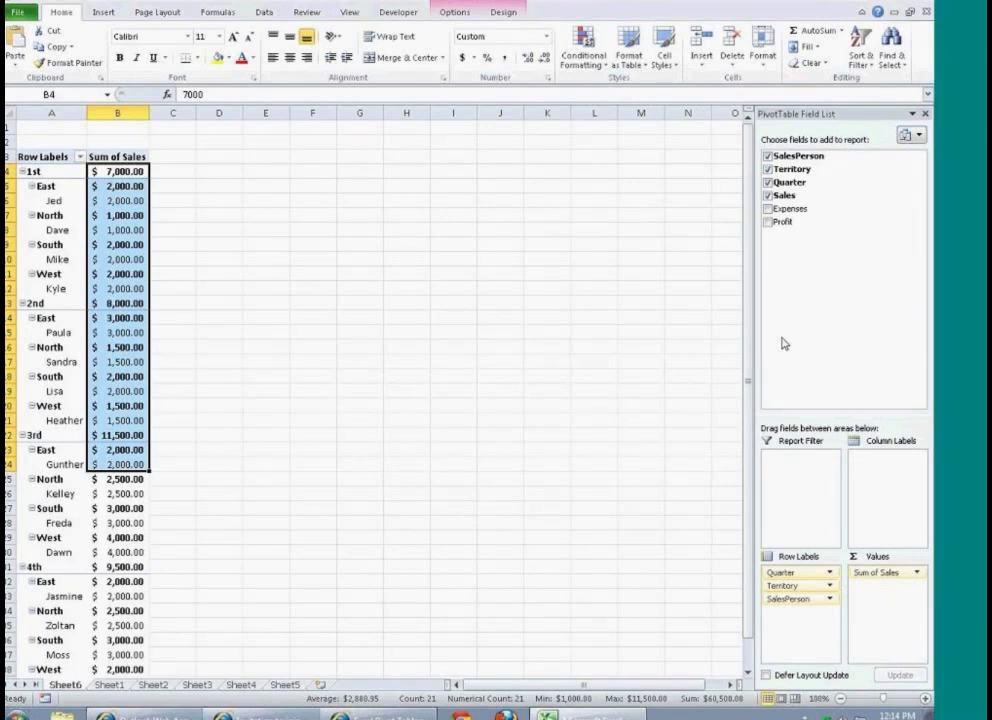
Step: Add Expenses and Profit to the PivotTable's values and move Quarter from the row labels to the report filter
left_click_drag(793, 210, 881, 591)
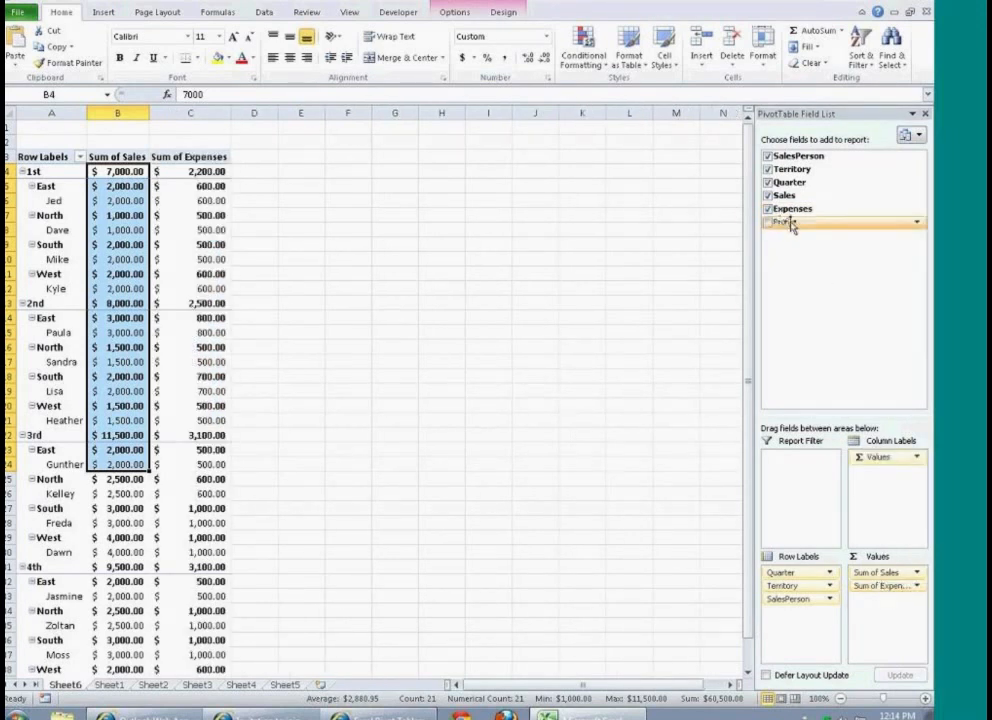
left_click_drag(781, 222, 870, 605)
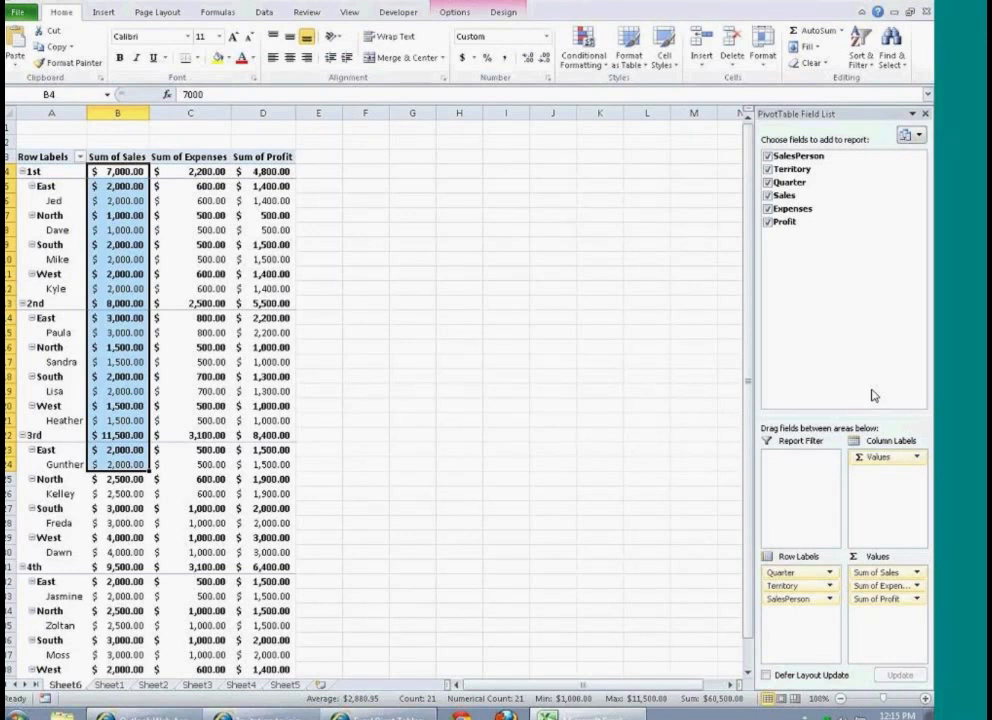
left_click_drag(773, 576, 797, 465)
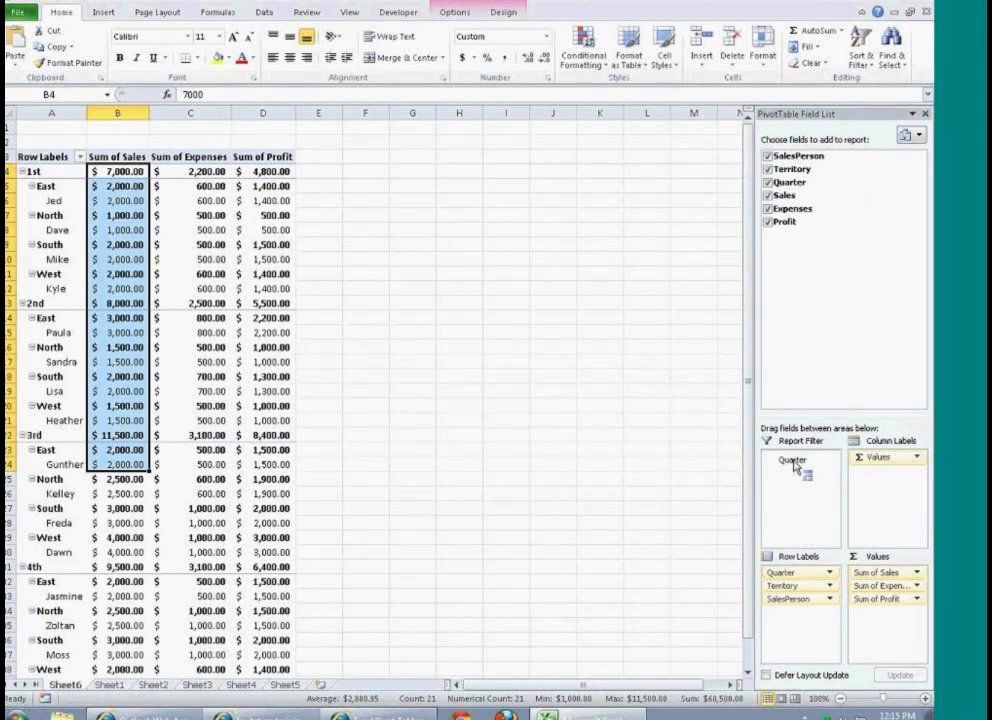
left_click_drag(797, 465, 796, 462)
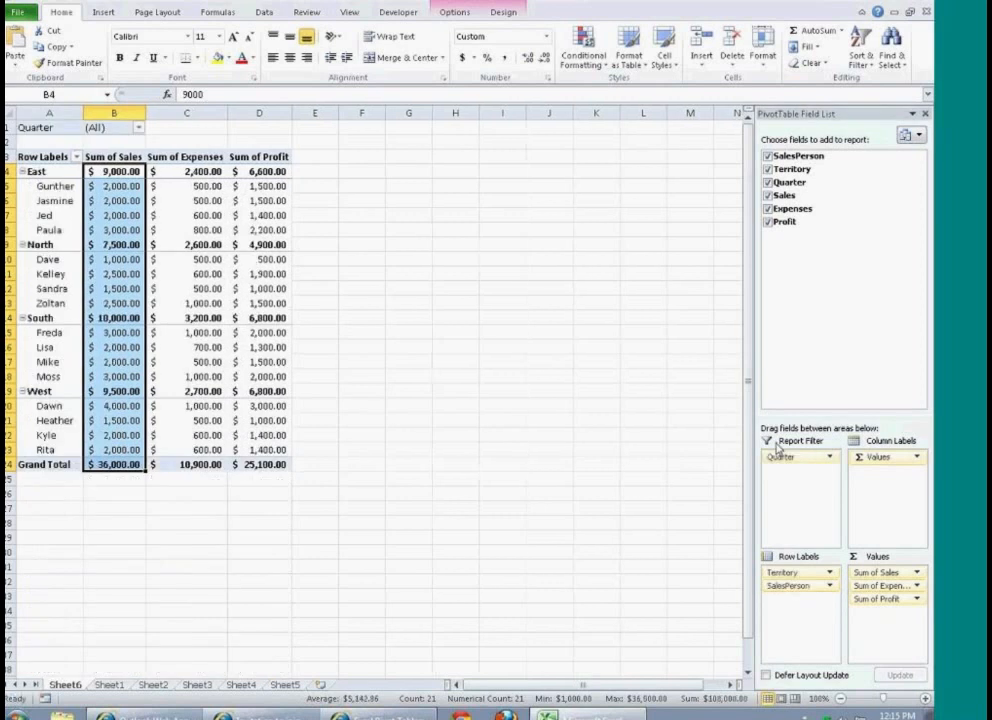
Step: Filter the PivotTable report to the 1st quarter
left_click(140, 130)
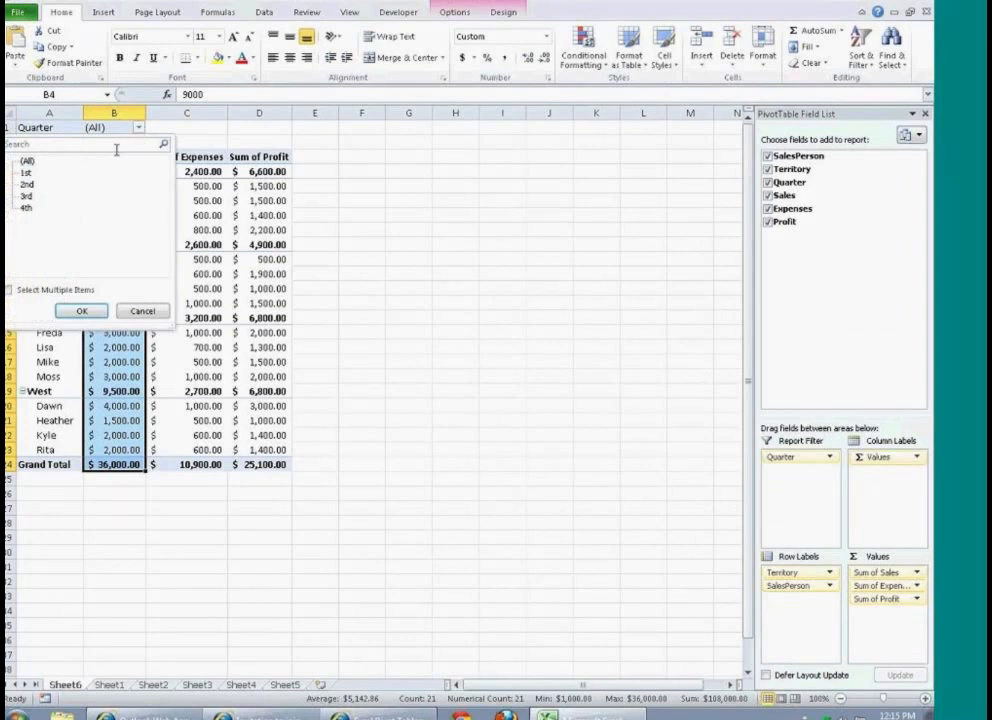
left_click(26, 172)
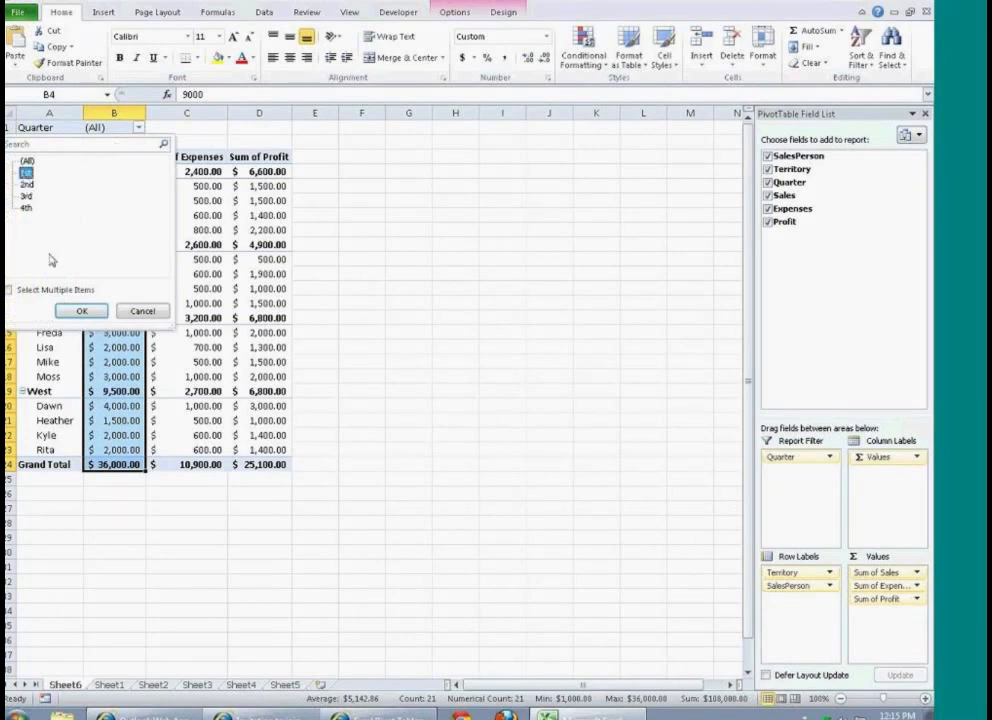
left_click(82, 312)
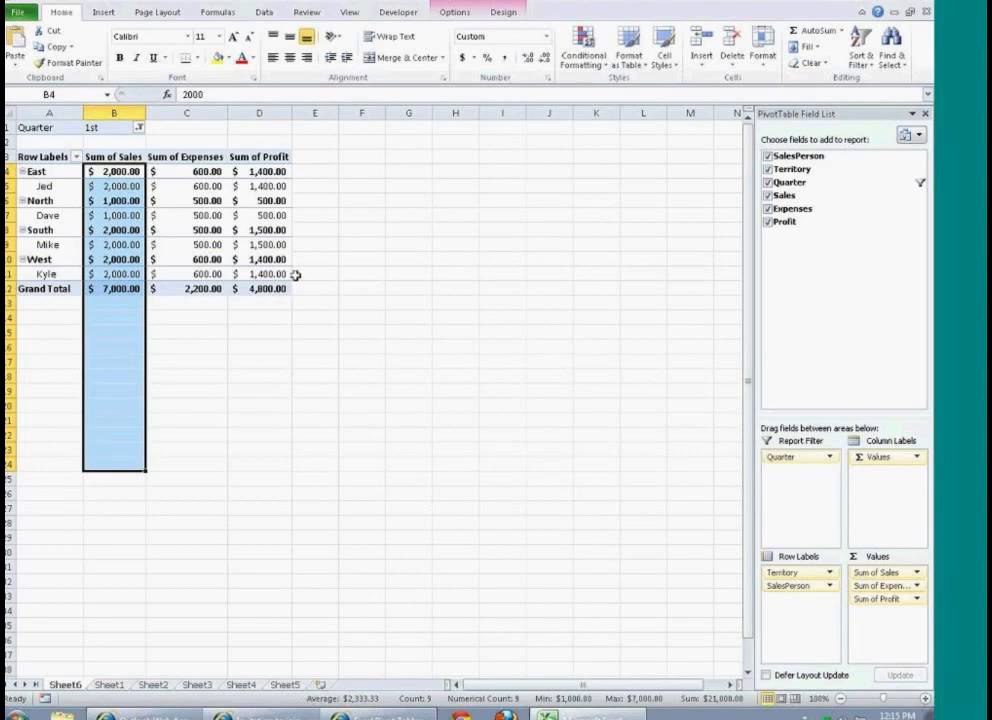
Step: Set the PivotTable's Quarter report filter to 2nd
left_click(139, 127)
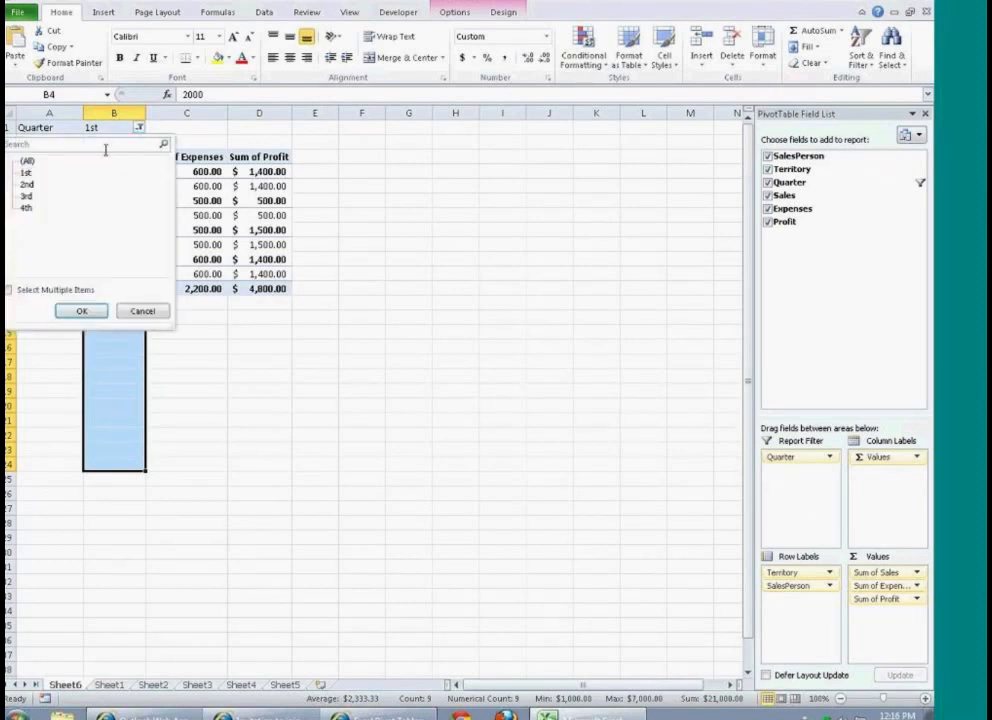
left_click(27, 184)
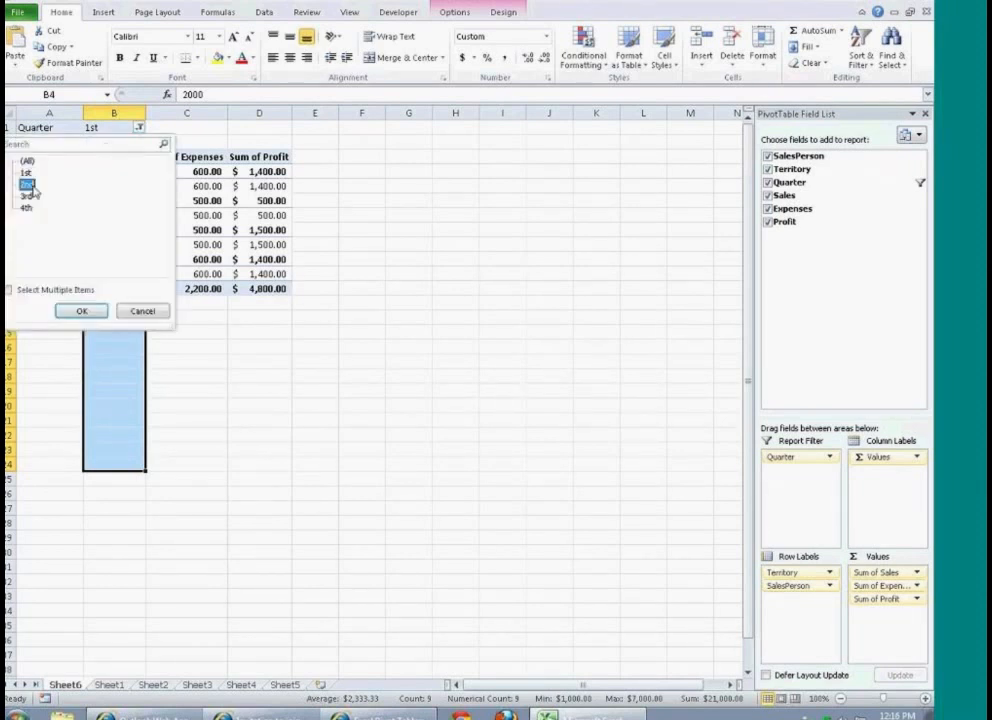
left_click(80, 311)
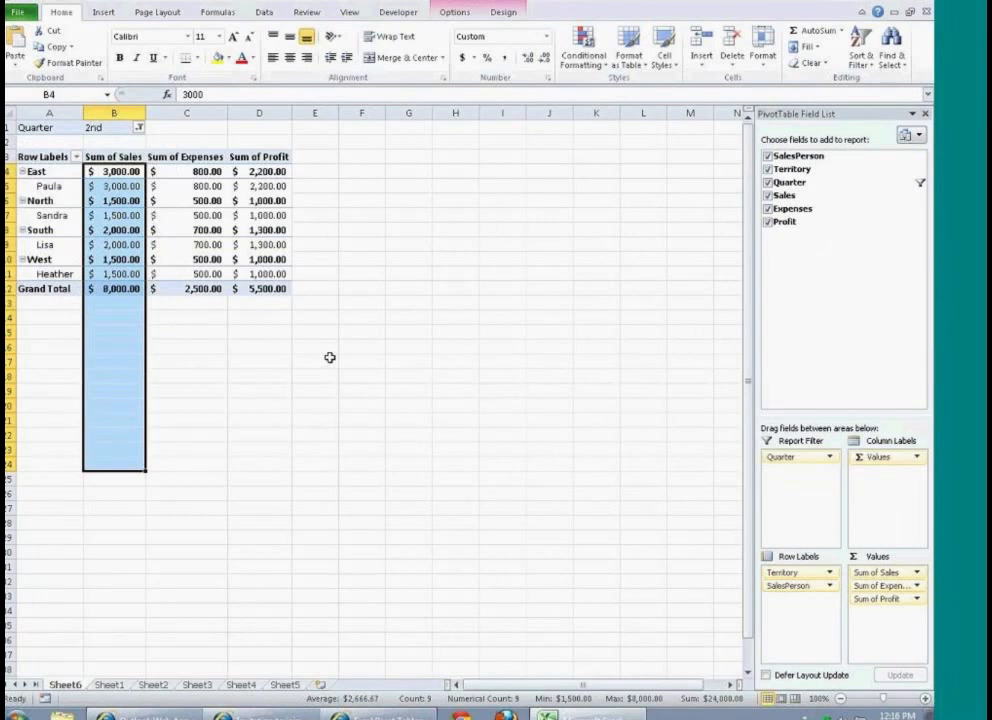
Step: Turn off the territory subtotals in the PivotTable using the Do Not Show Subtotals option
left_click(330, 357)
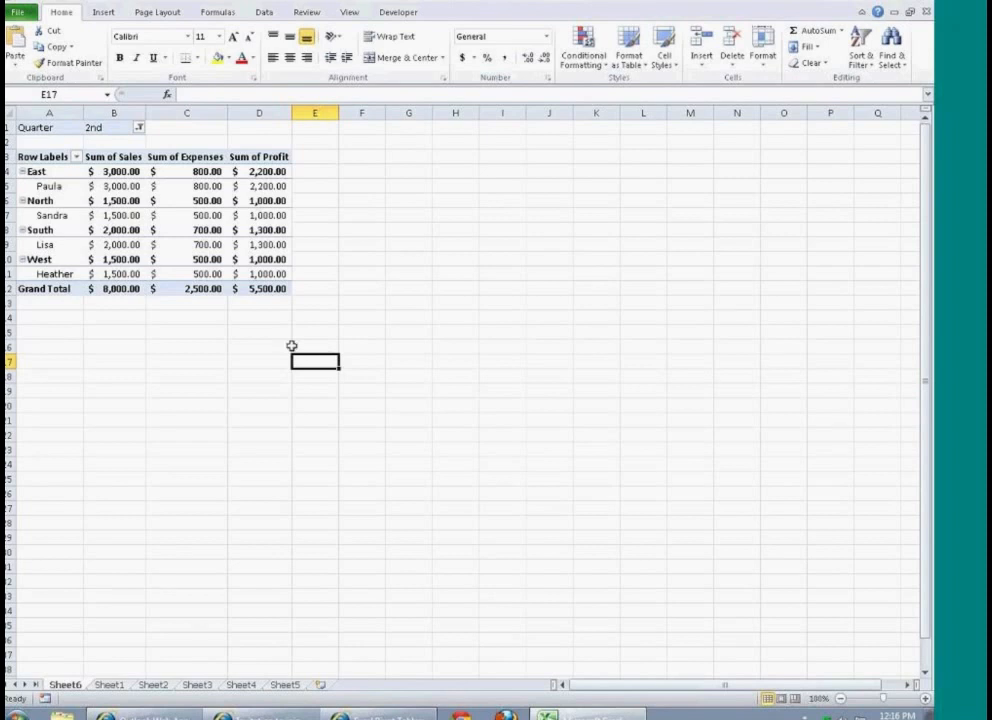
left_click(265, 246)
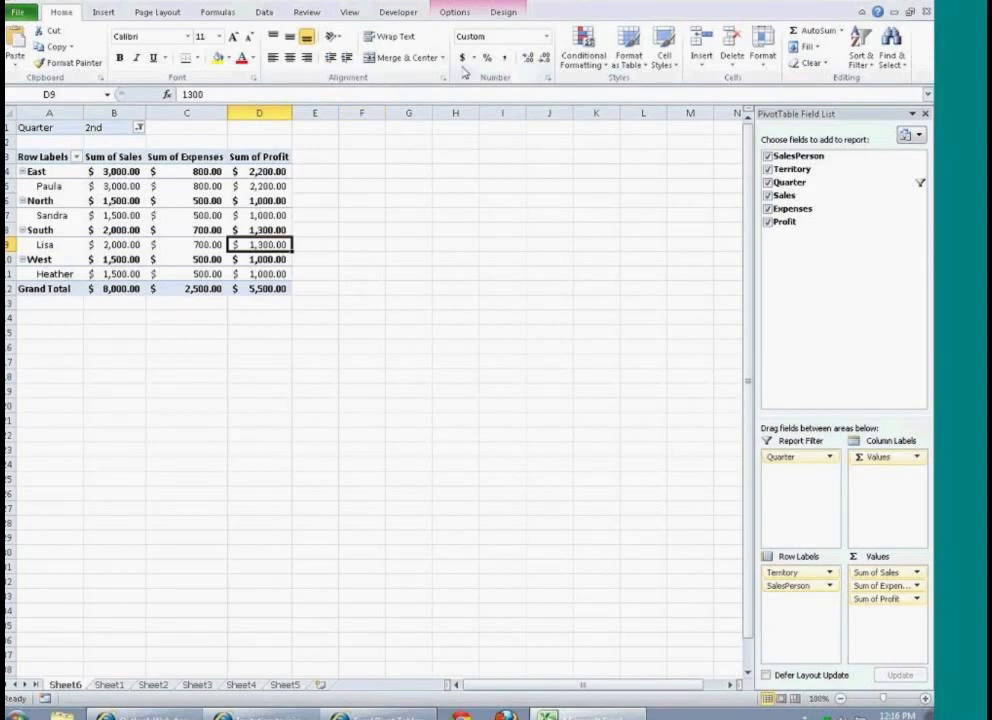
left_click(455, 14)
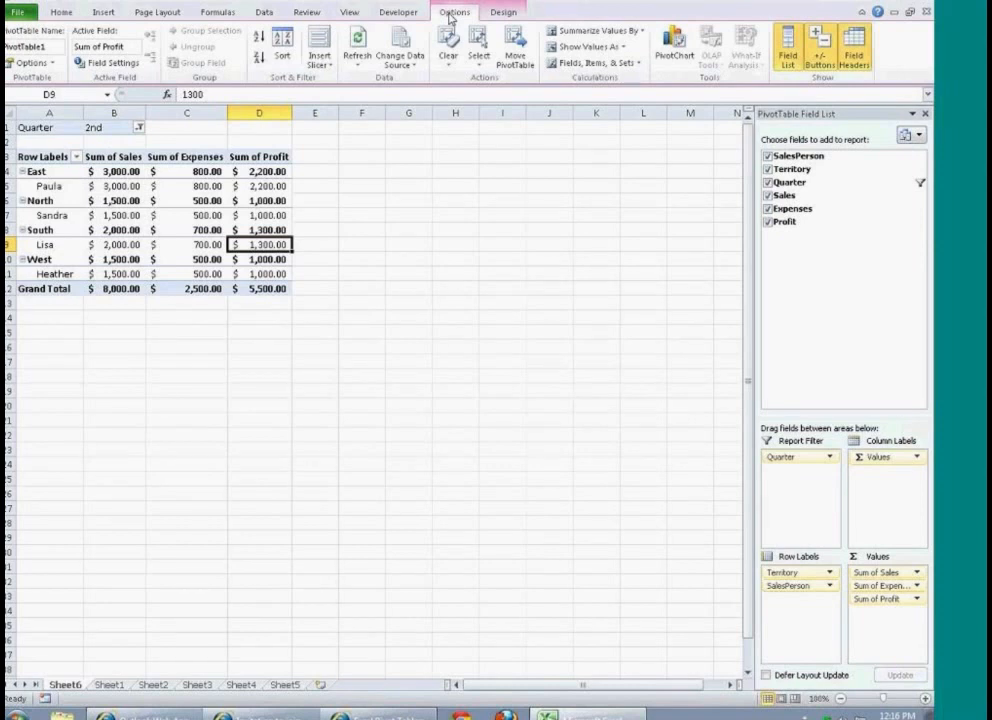
left_click(505, 14)
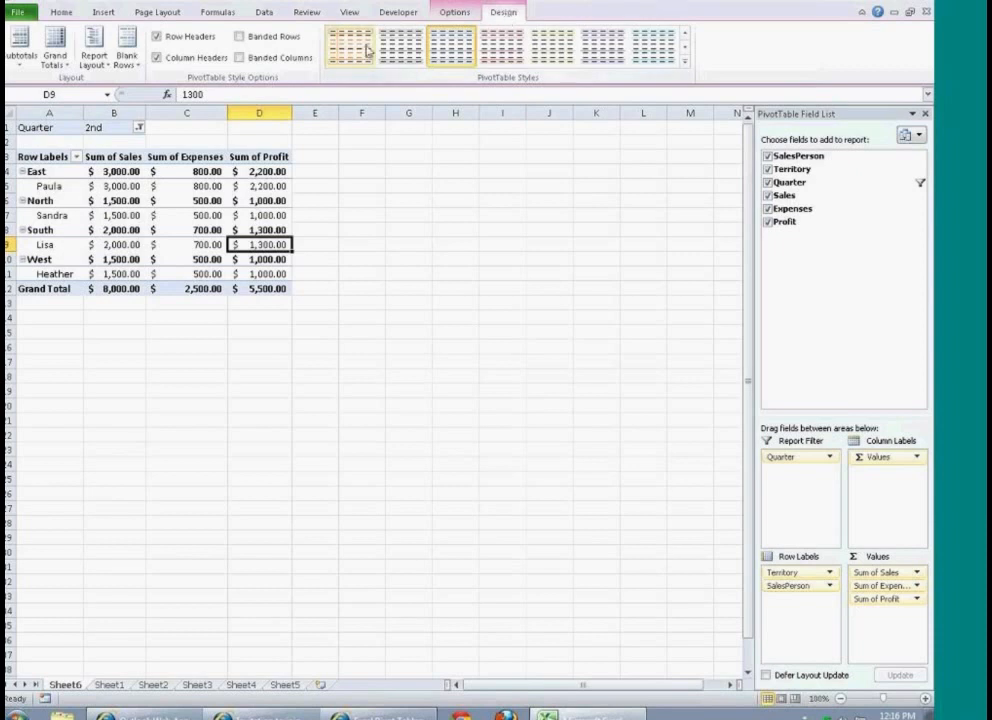
left_click(26, 52)
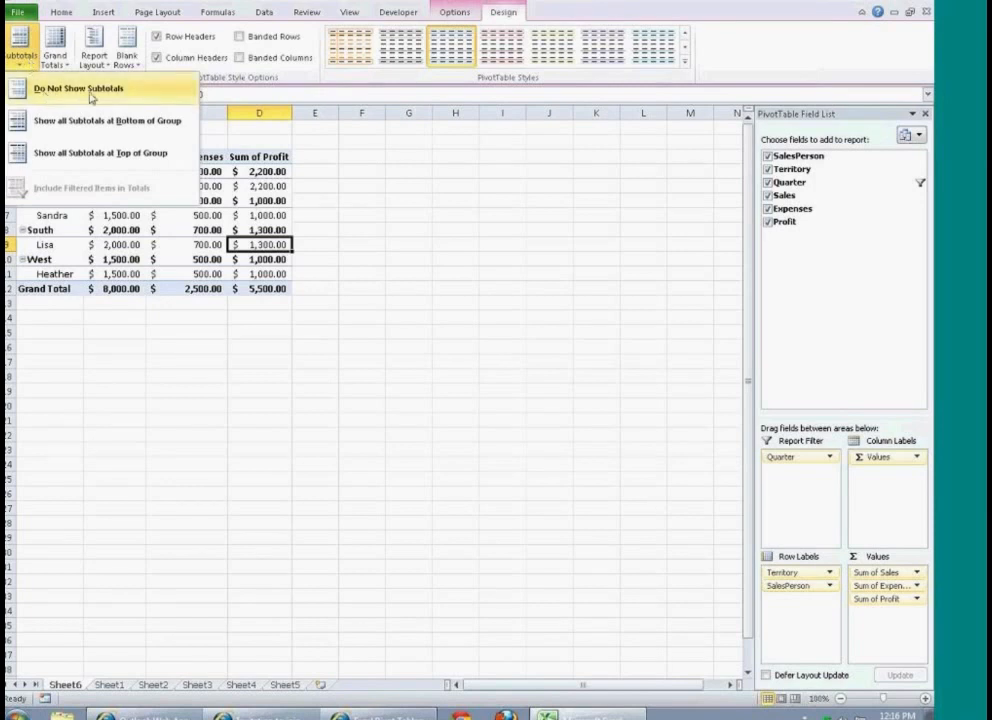
left_click(102, 92)
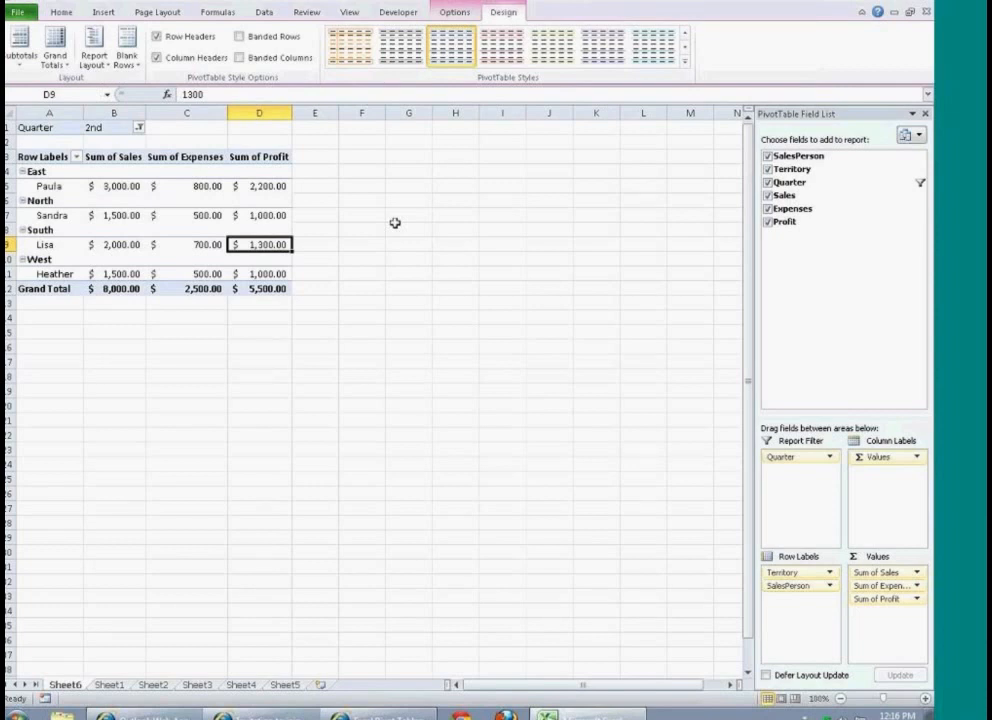
Step: Try showing all PivotTable subtotals at the bottom of each group, and return them to the top of the group
left_click(16, 68)
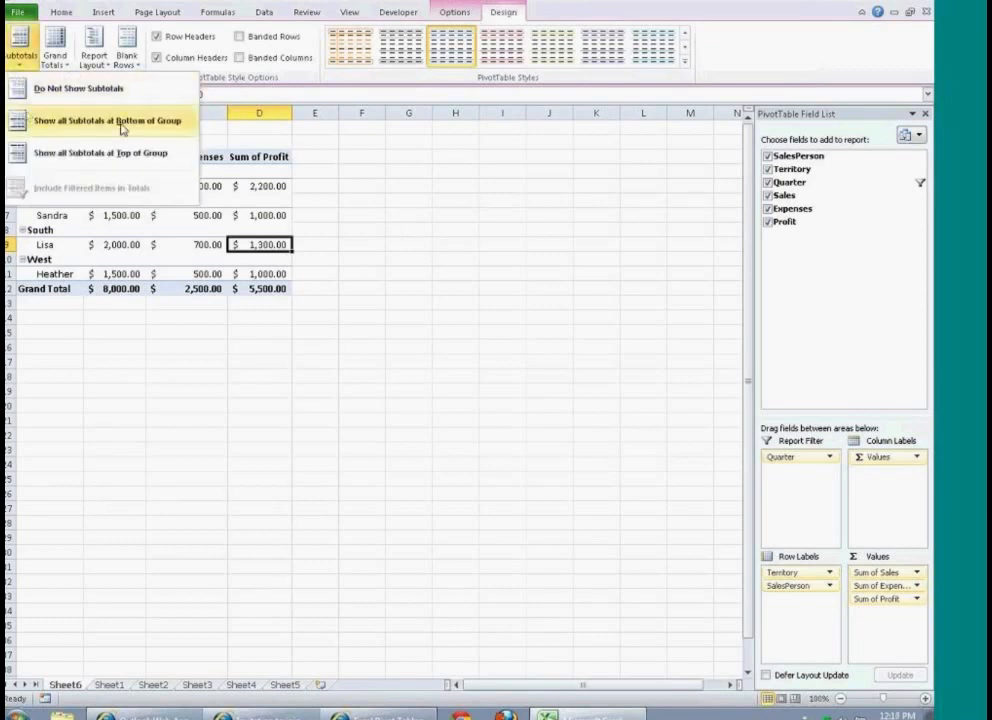
left_click(153, 121)
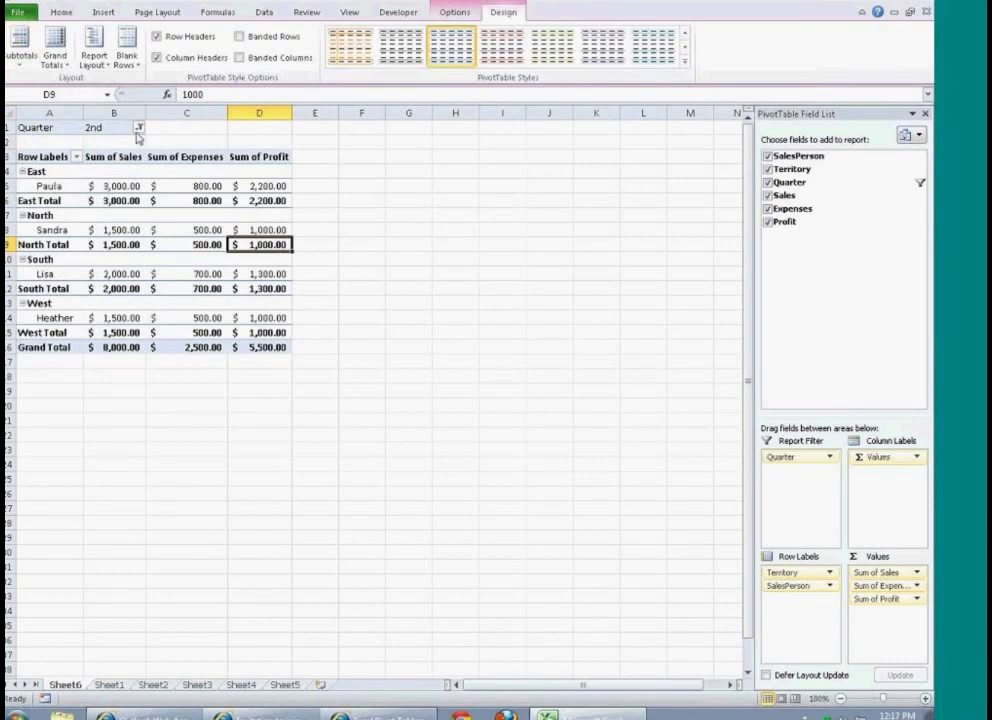
left_click(22, 62)
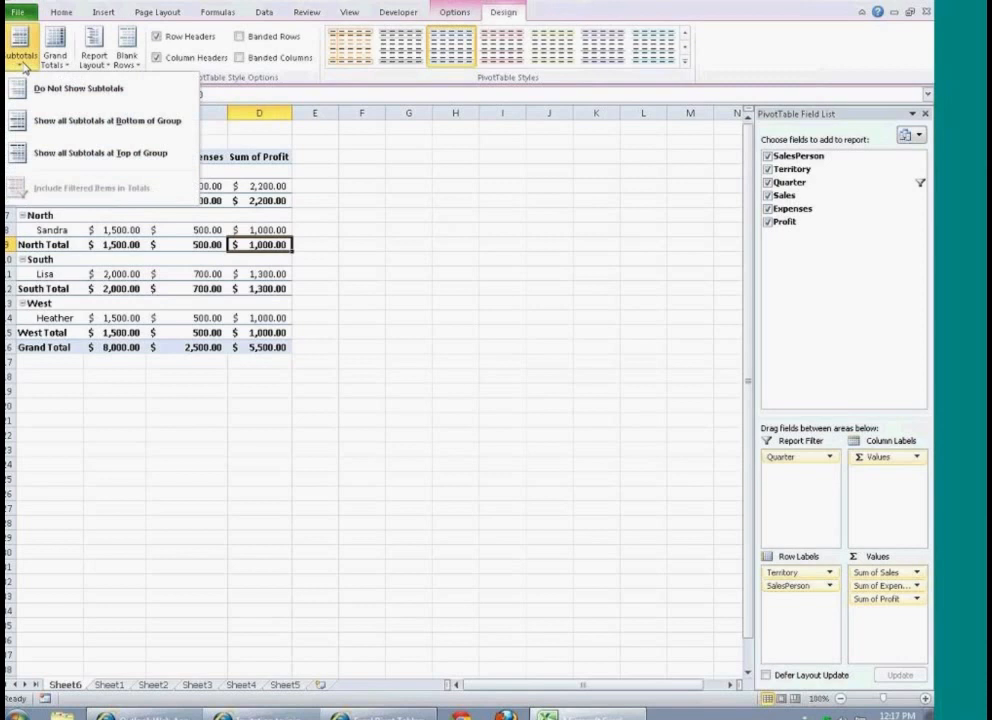
left_click(100, 152)
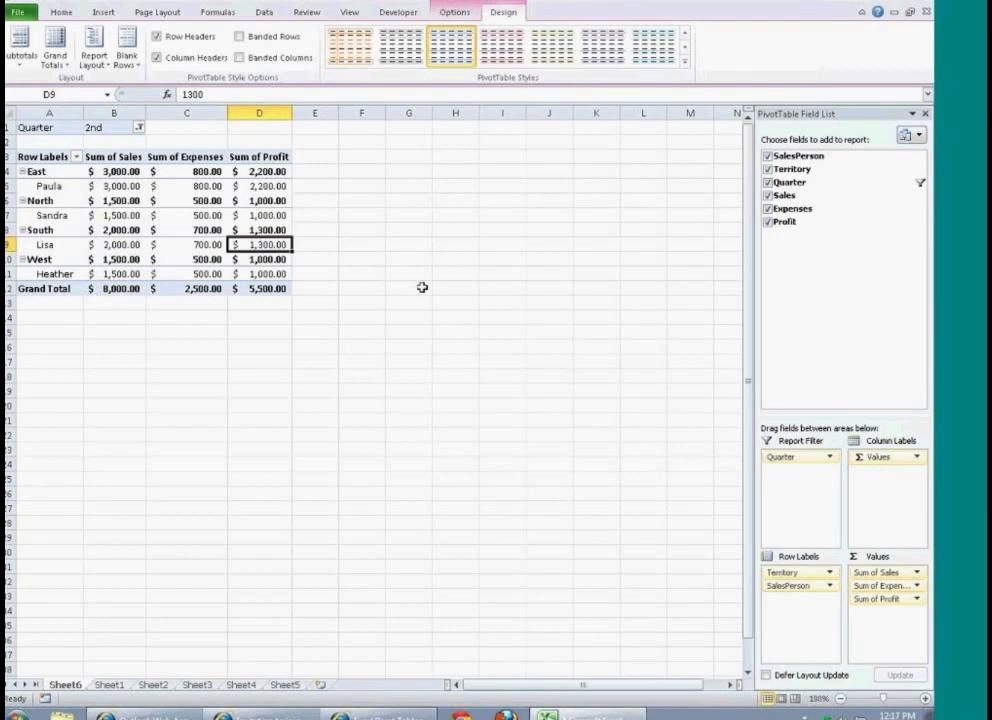
Step: Set the PivotTable's Quarter report filter to (All)
left_click(139, 128)
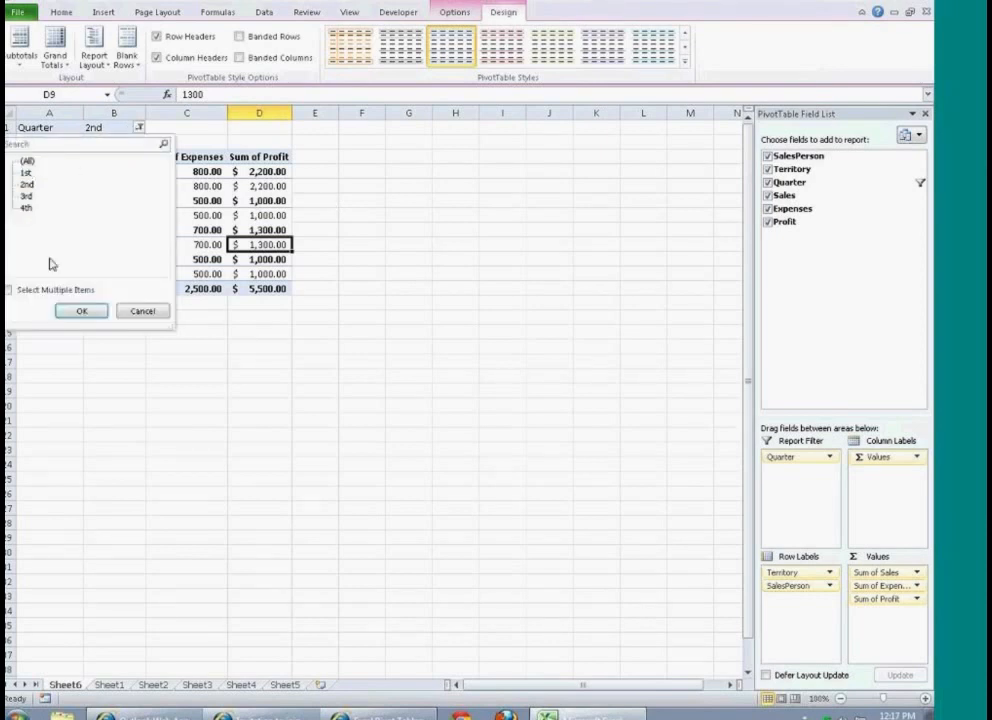
left_click(82, 311)
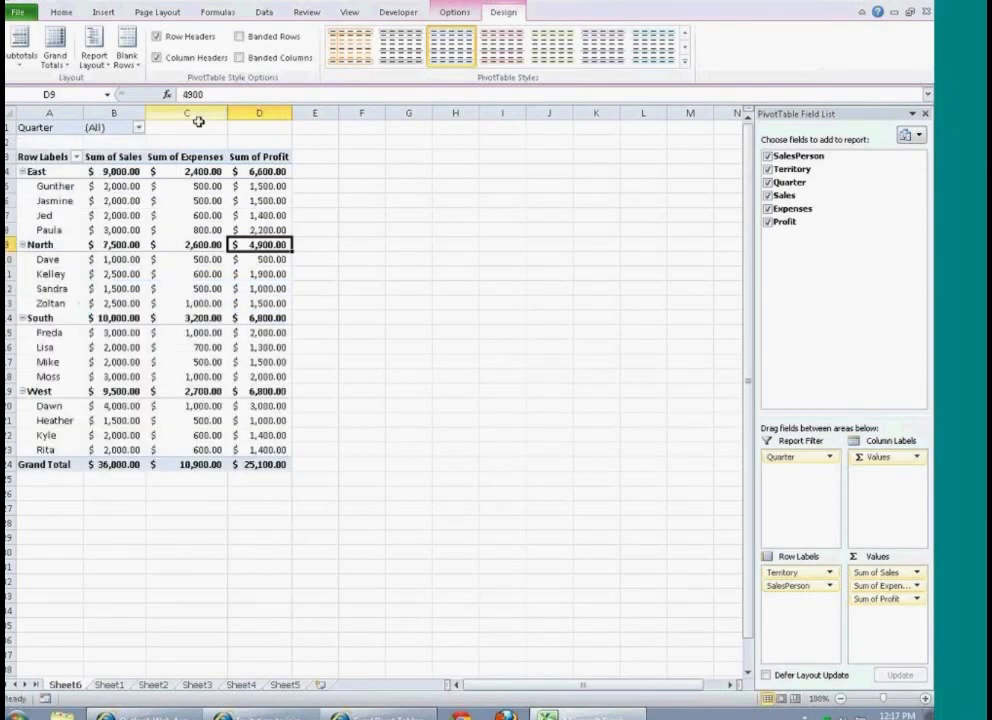
Step: Try the PivotTable report layout in compact form and in outline form
left_click(55, 62)
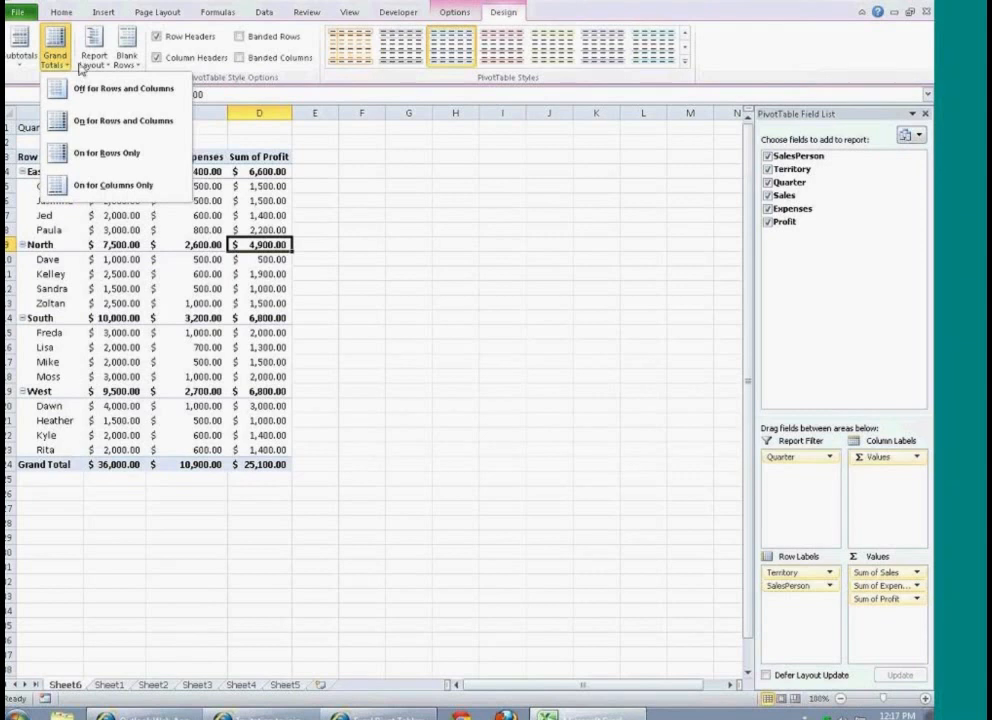
left_click(94, 62)
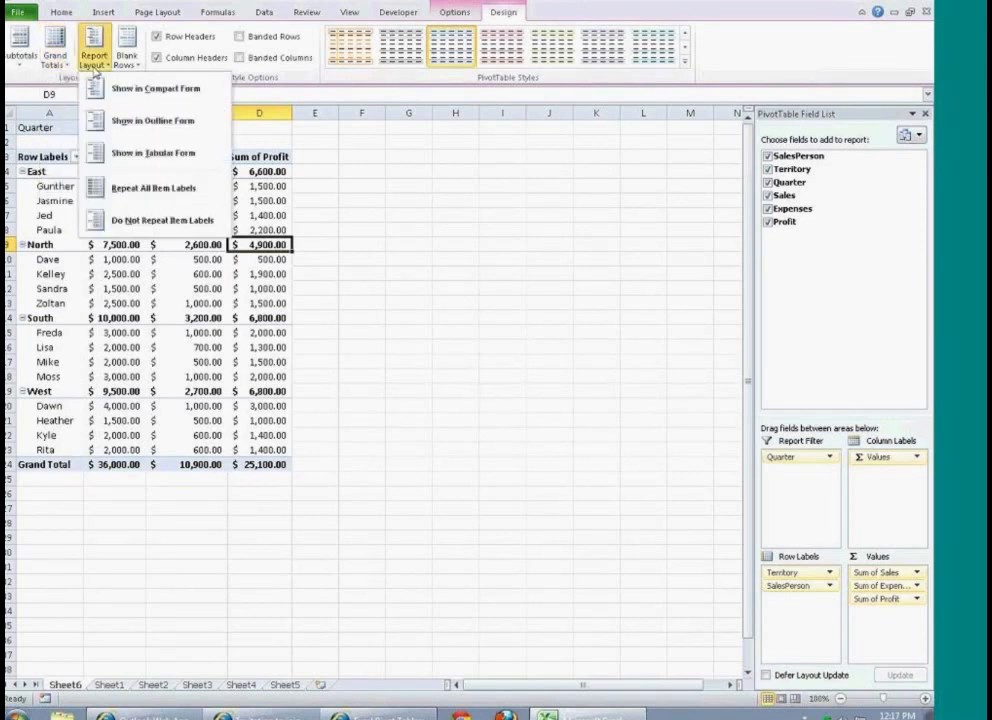
left_click(155, 88)
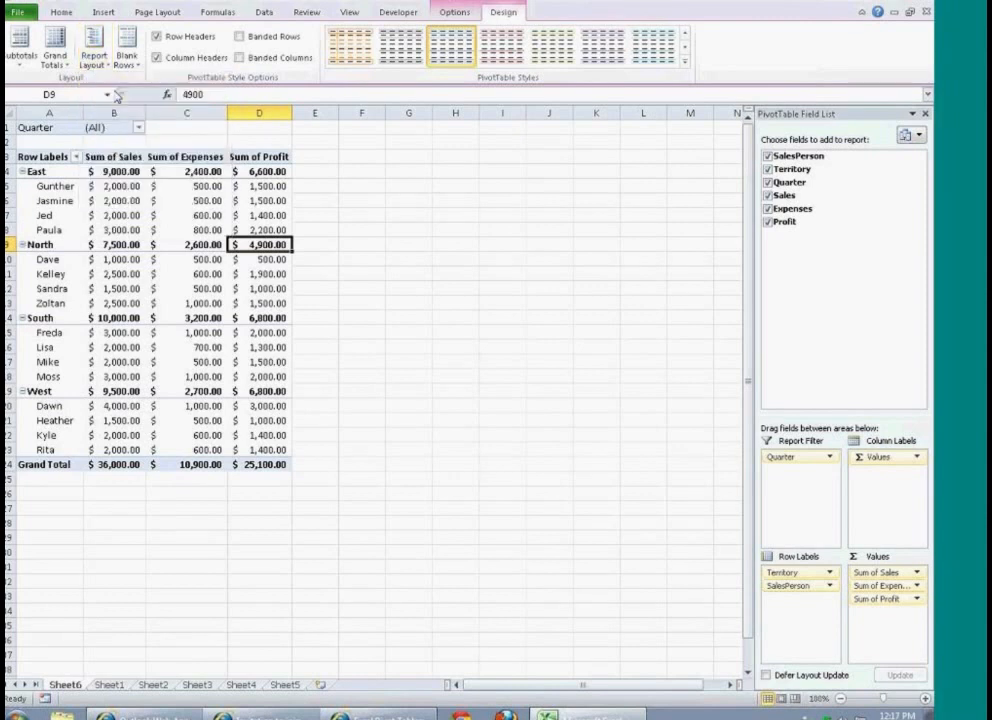
left_click(93, 55)
left_click(169, 121)
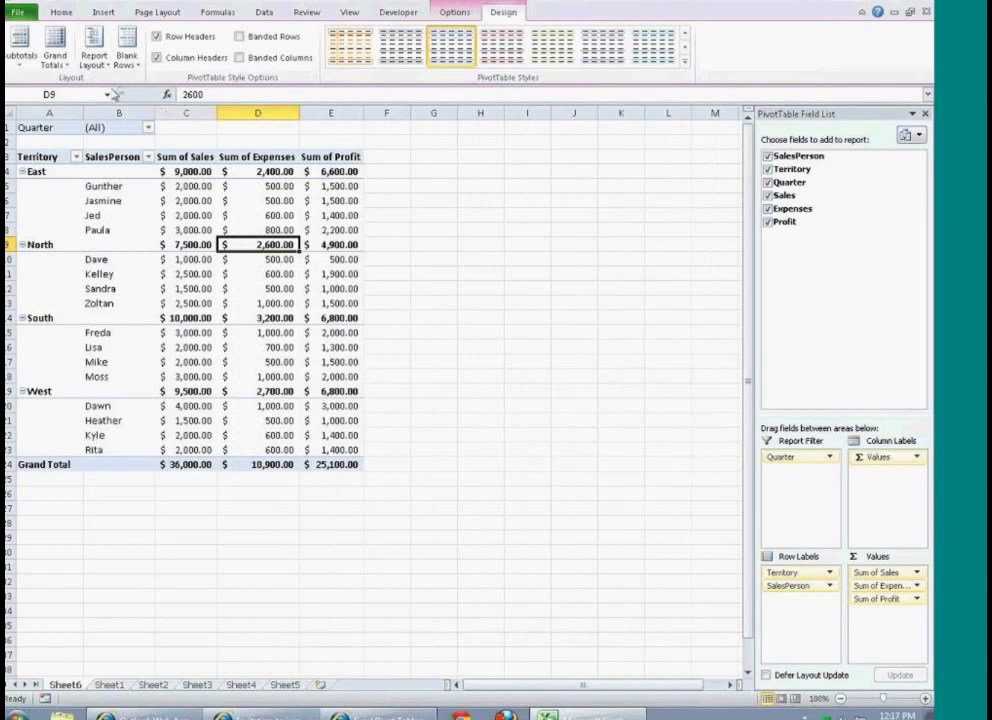
Step: Show the PivotTable report in tabular form and repeat all item labels
left_click(93, 55)
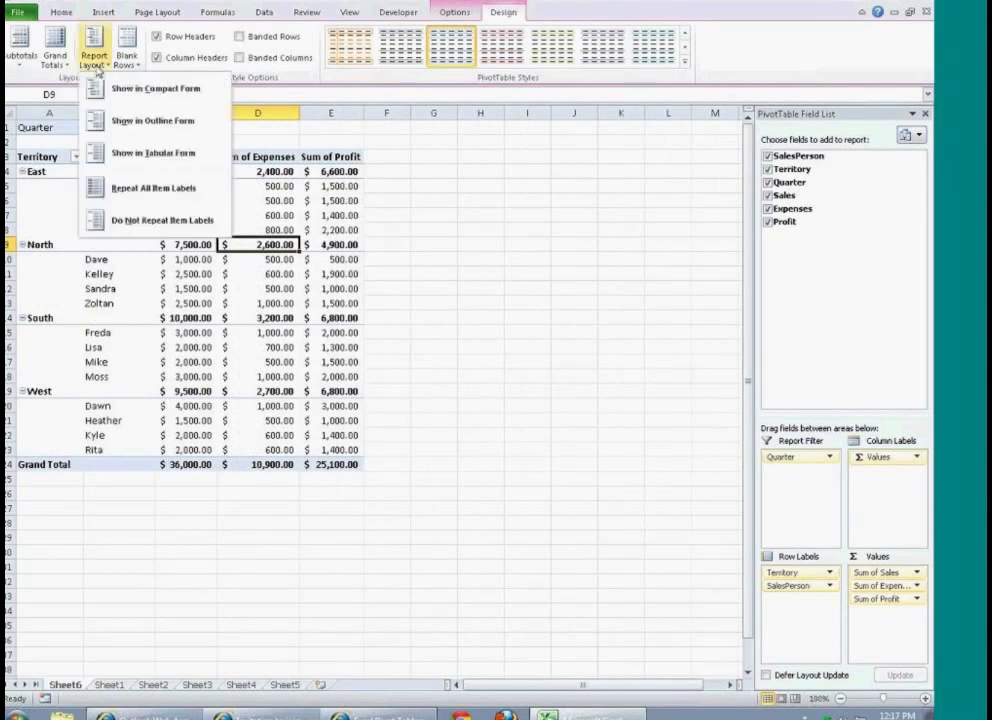
left_click(188, 153)
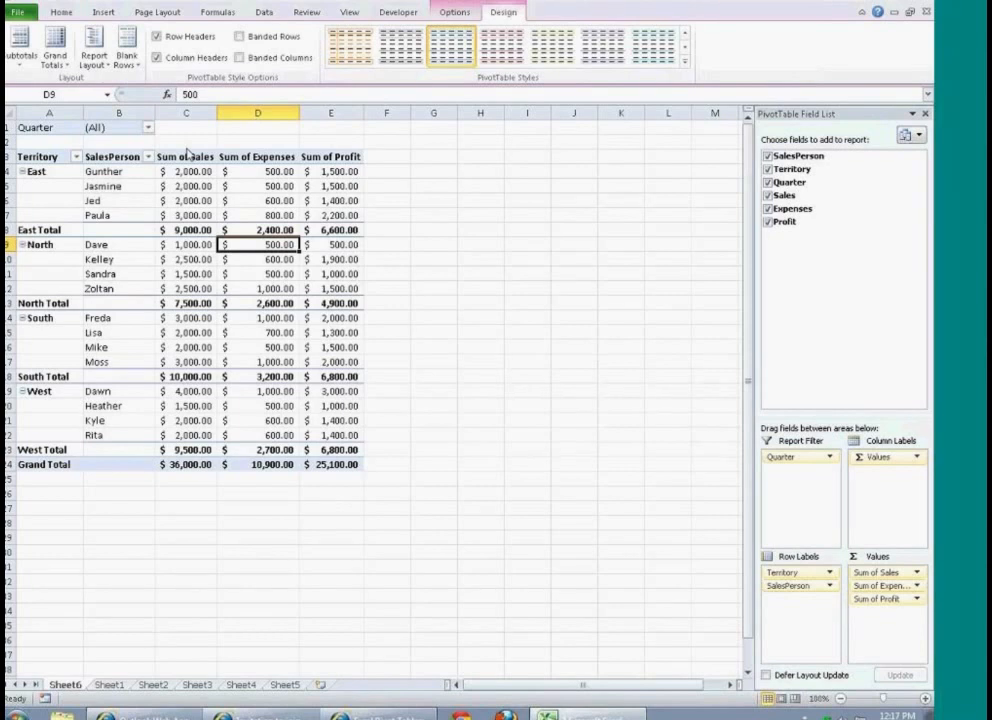
left_click(93, 55)
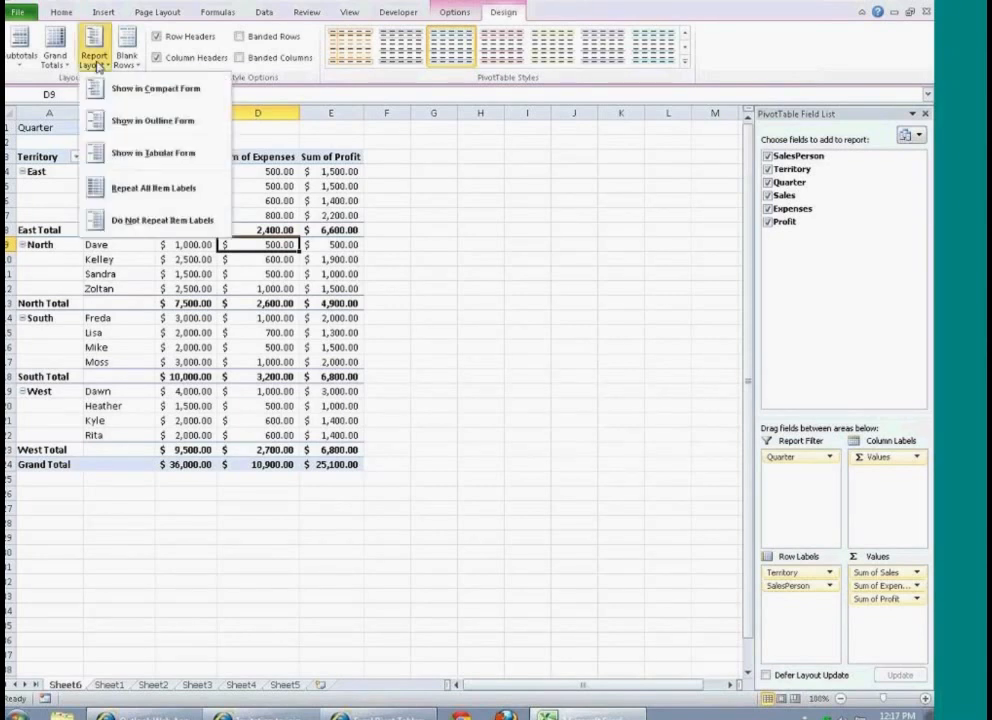
left_click(207, 197)
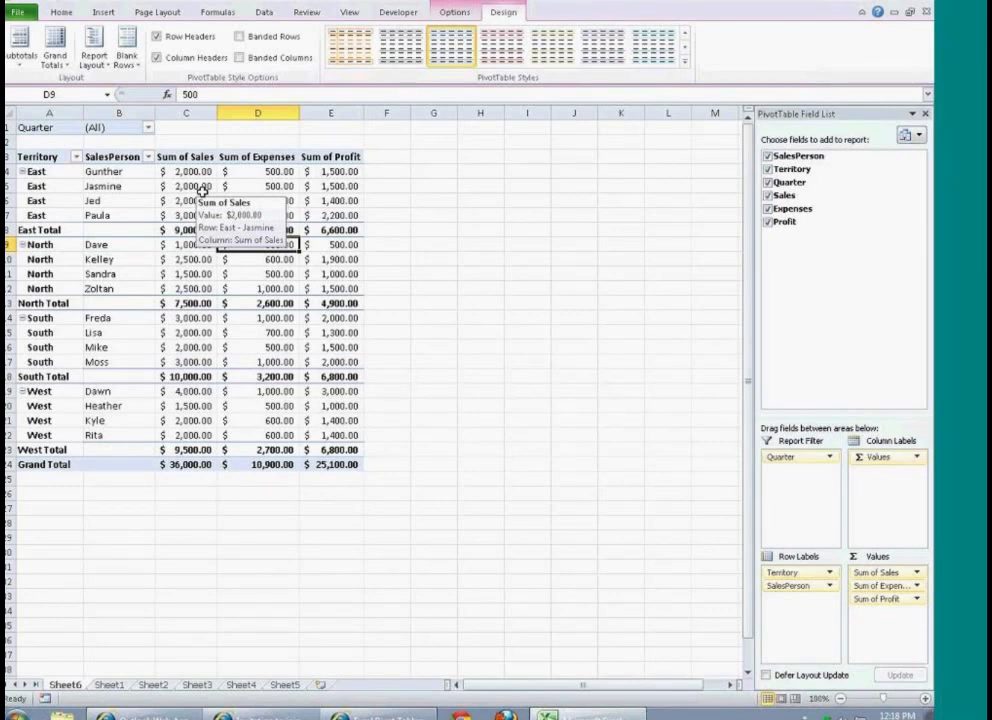
Step: Insert a blank line after each item in the PivotTable and set its layout to not repeat item labels
left_click(128, 64)
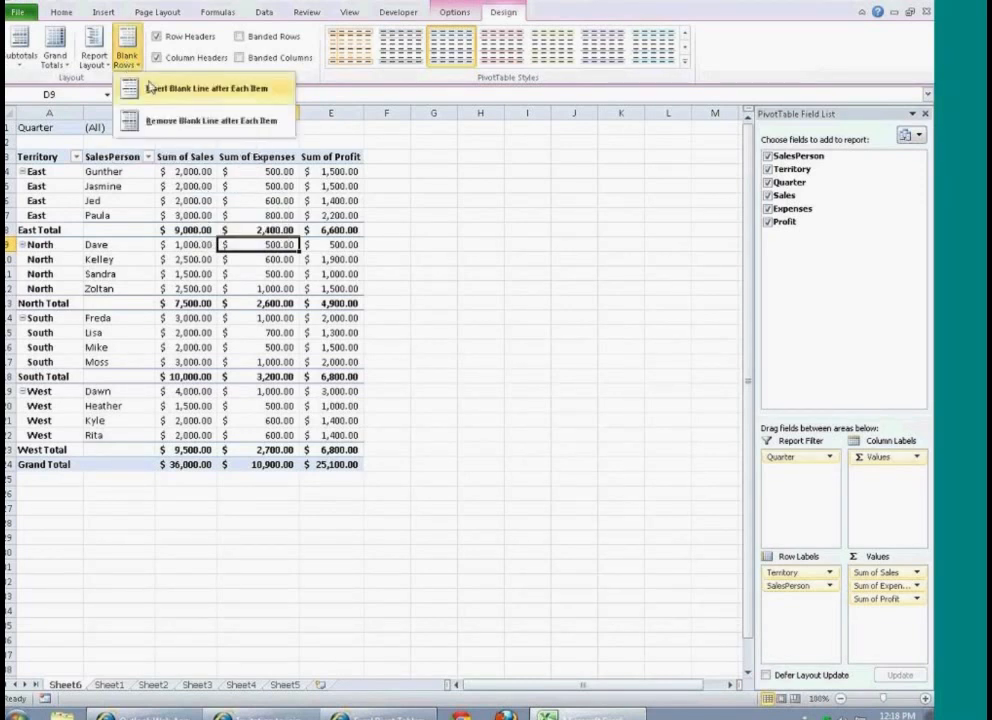
left_click(229, 99)
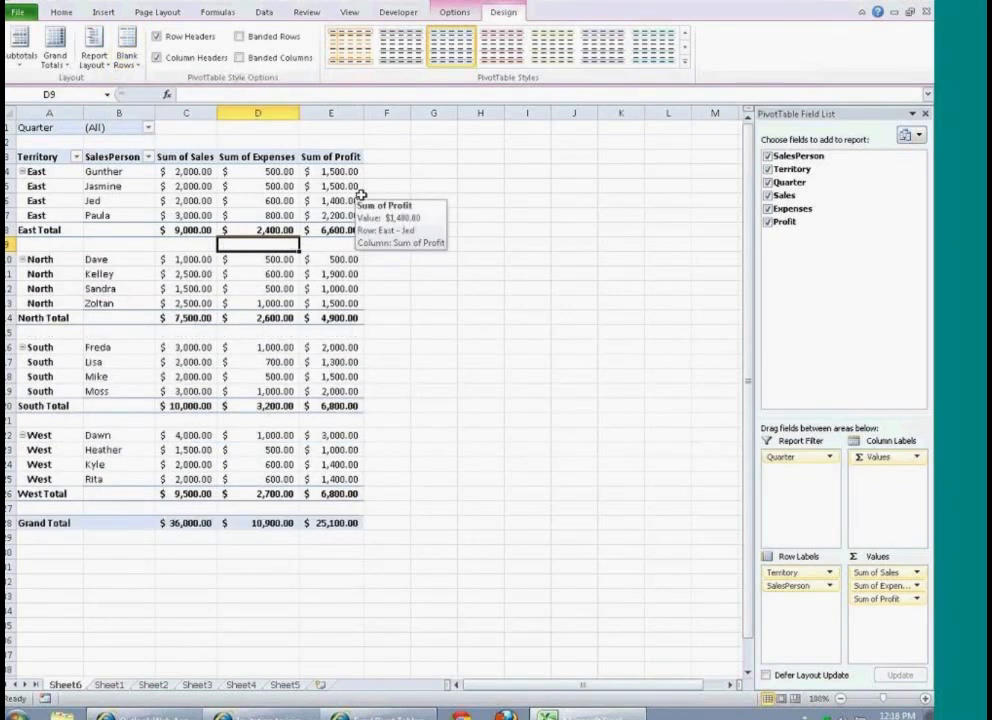
left_click(103, 60)
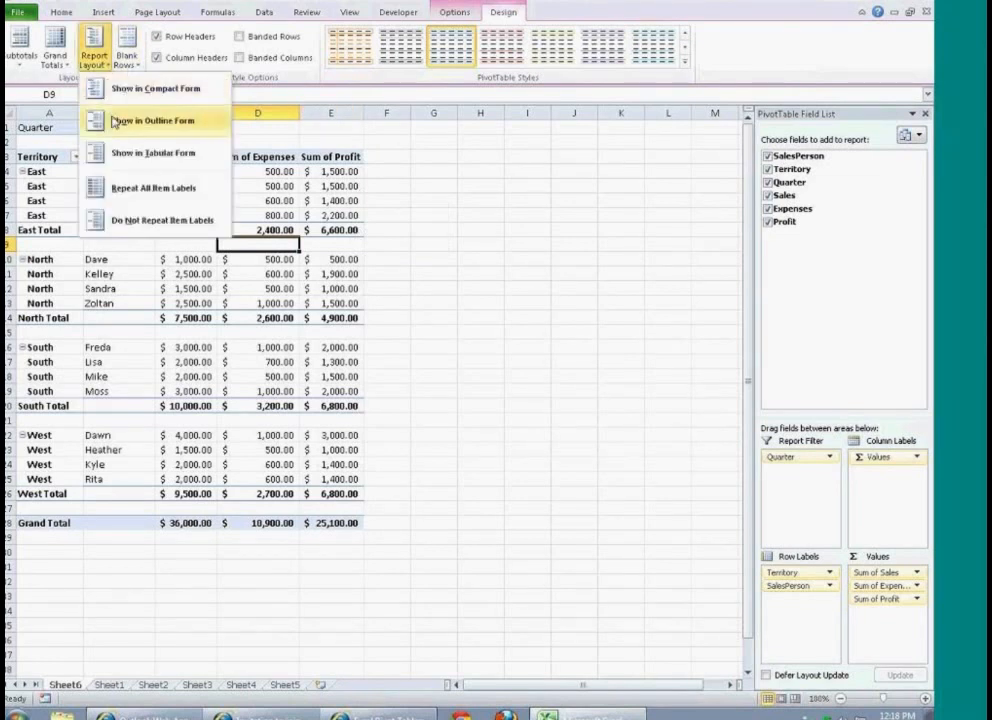
left_click(177, 225)
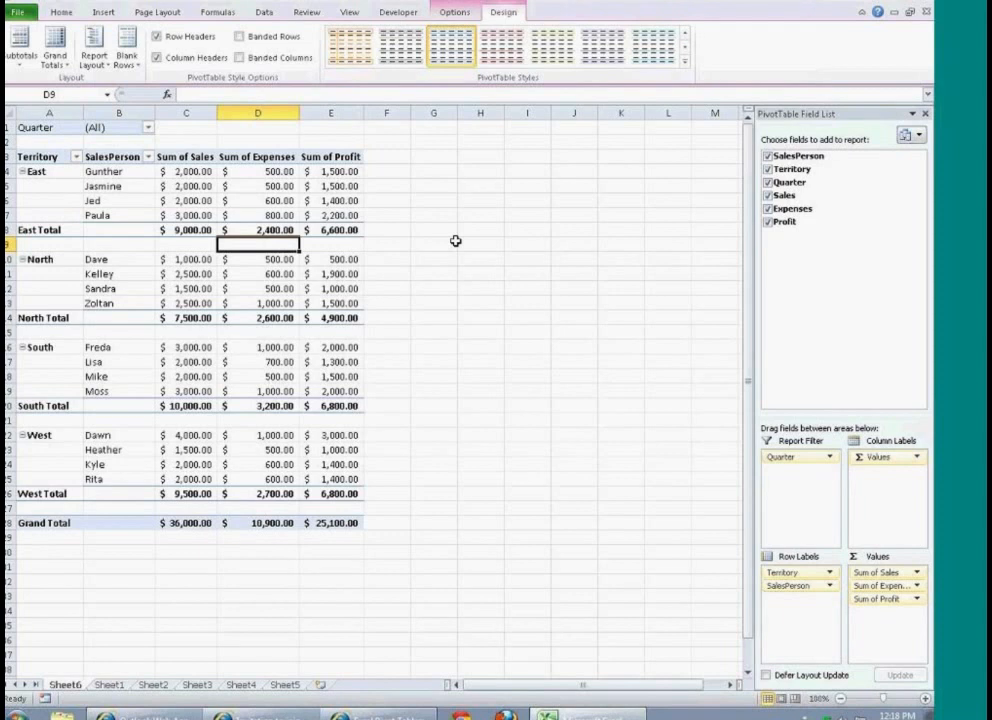
Step: Toggle the PivotTable's row headers, column headers, banded rows and banded columns style options, returning each to its original setting
left_click(157, 37)
left_click(157, 38)
left_click(156, 58)
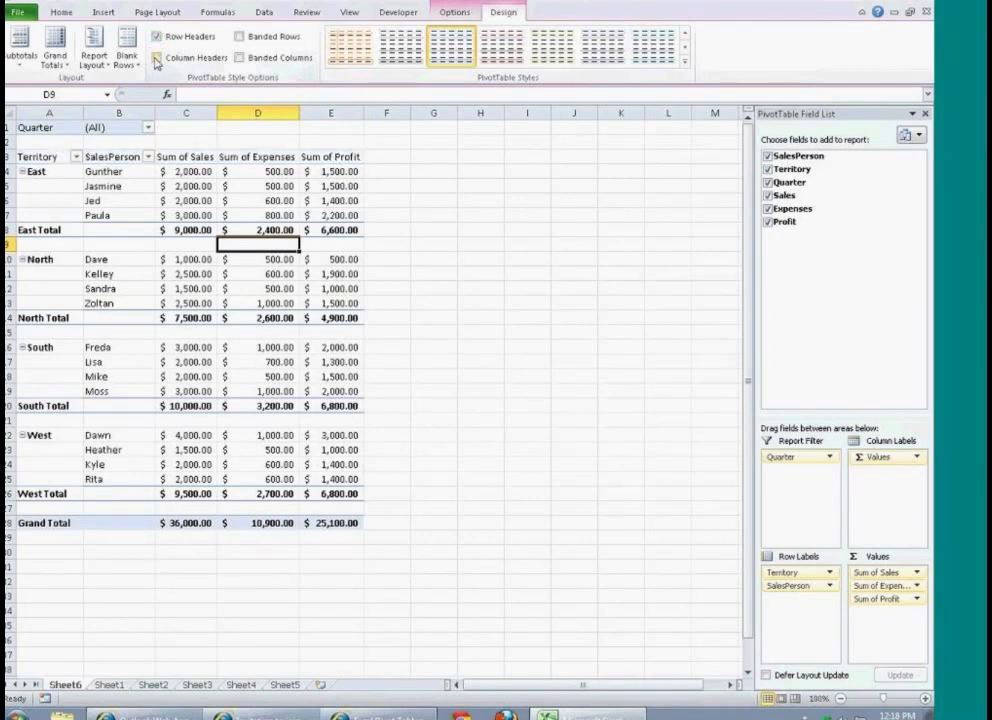
left_click(156, 60)
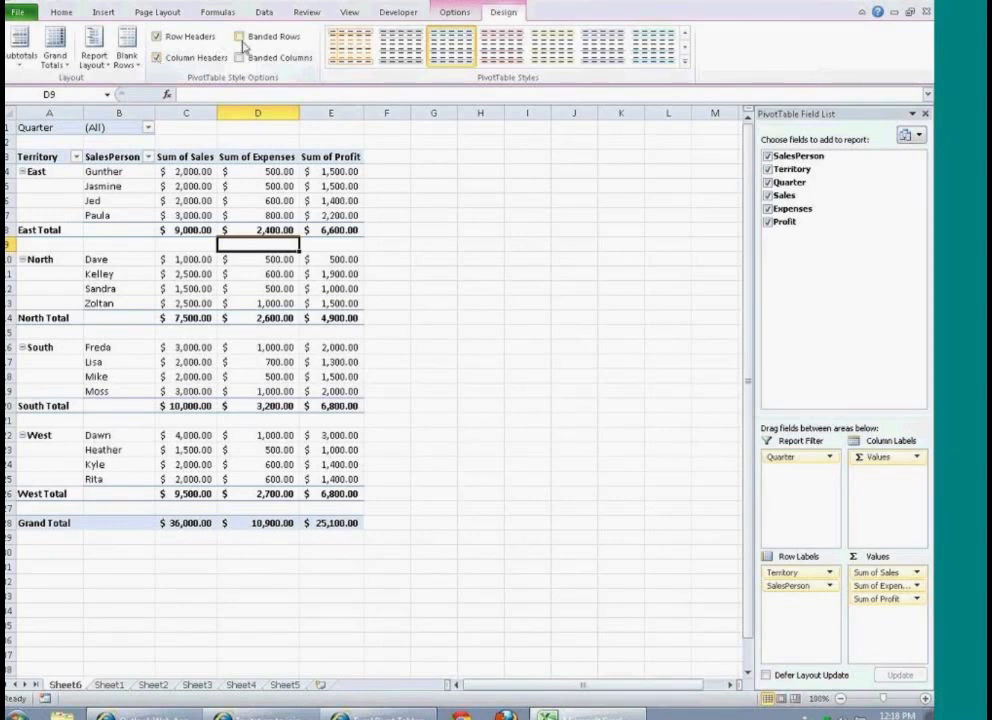
left_click(240, 37)
left_click(240, 37)
left_click(240, 58)
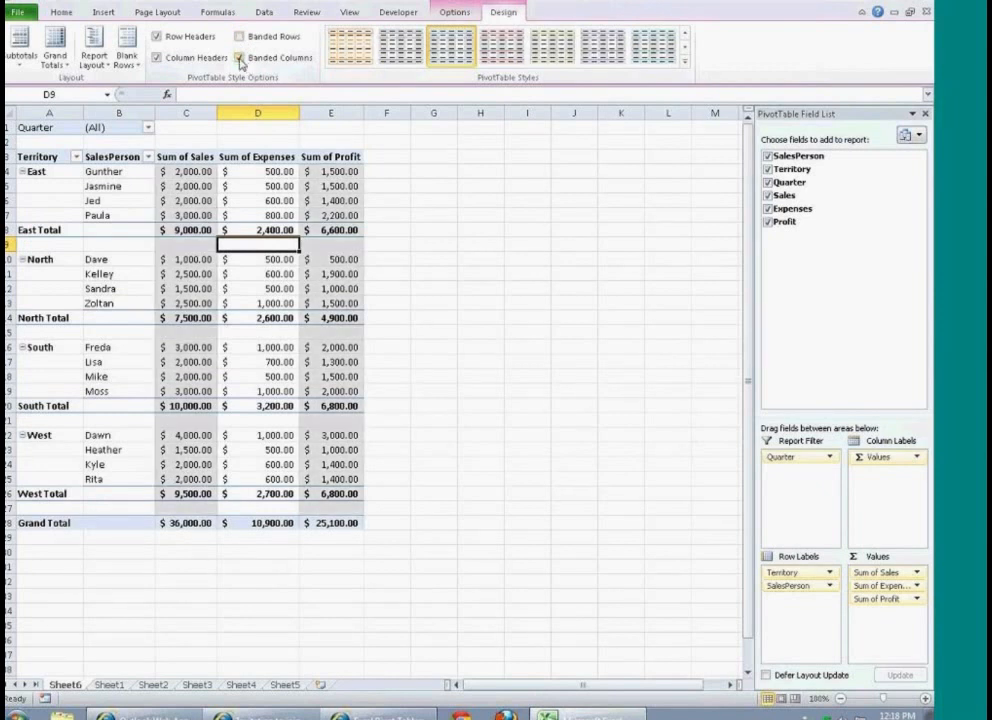
left_click(240, 58)
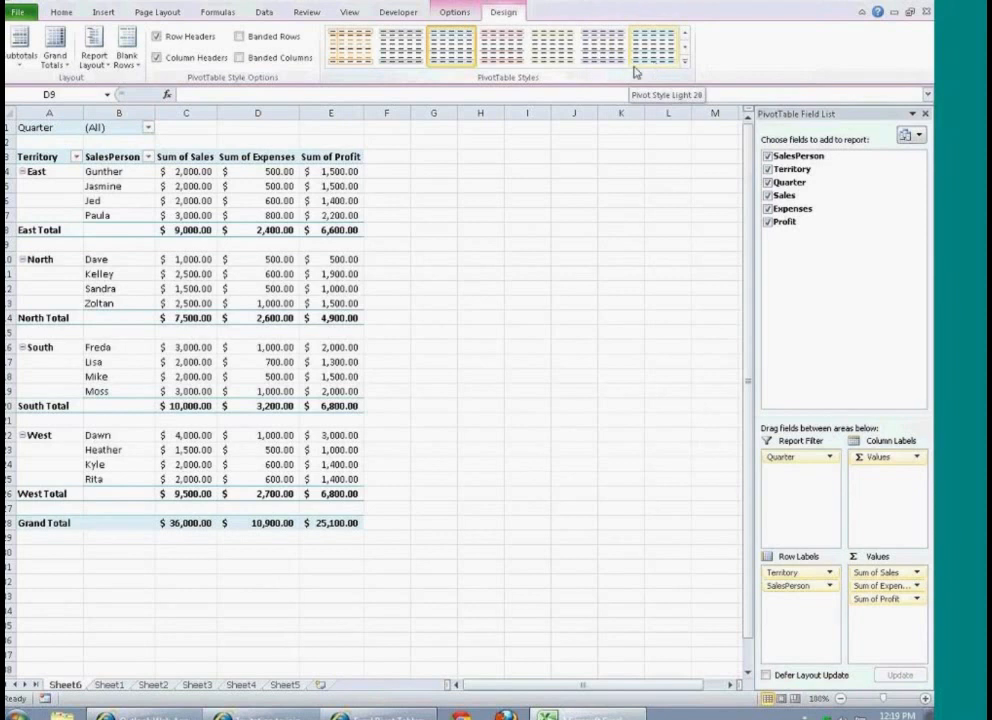
Step: Preview the available light, medium and dark PivotTable styles on the report without applying one
left_click(685, 62)
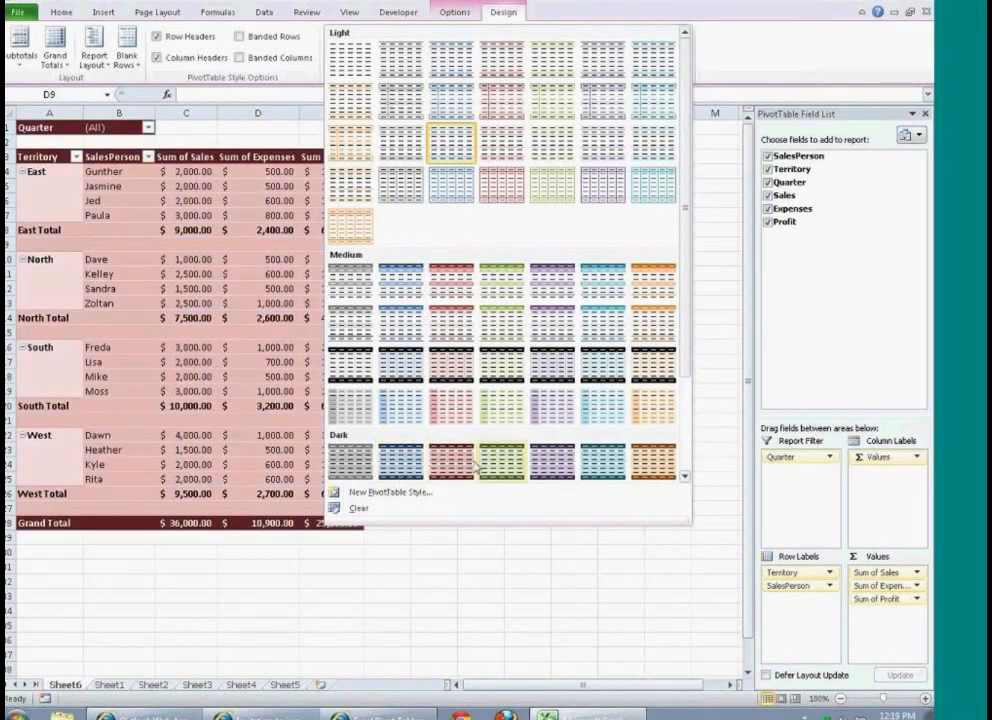
left_click_drag(684, 361, 682, 458)
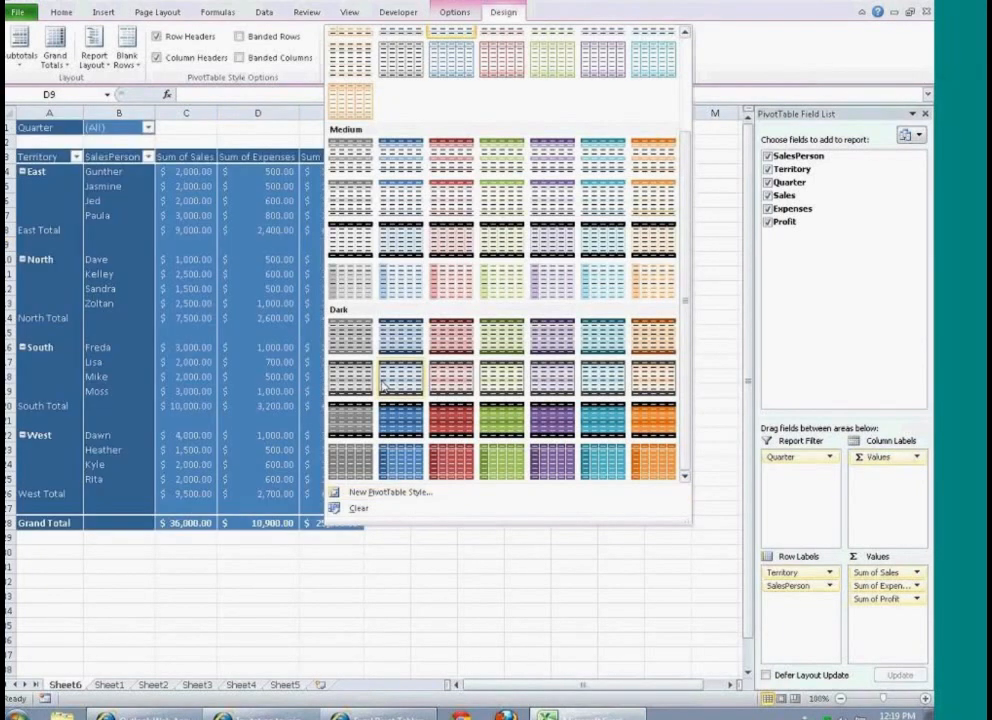
left_click(277, 203)
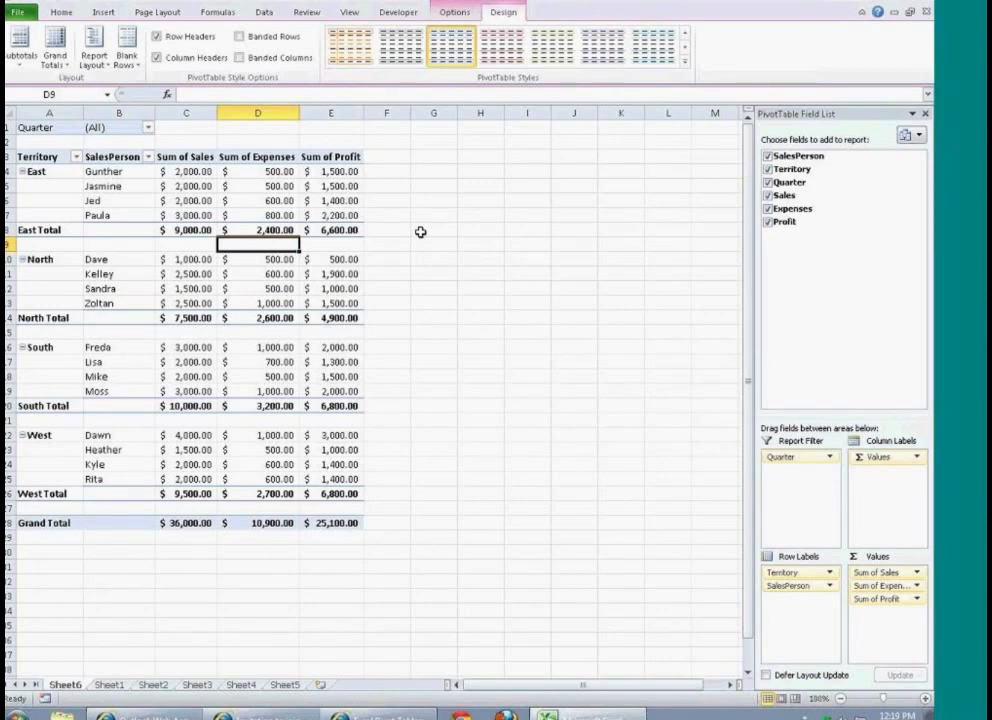
Step: Rename the PivotTable's sheet as Pivot Table and Sheet1, which holds the source sales table, as Data
double_click(66, 685)
type("Pi")
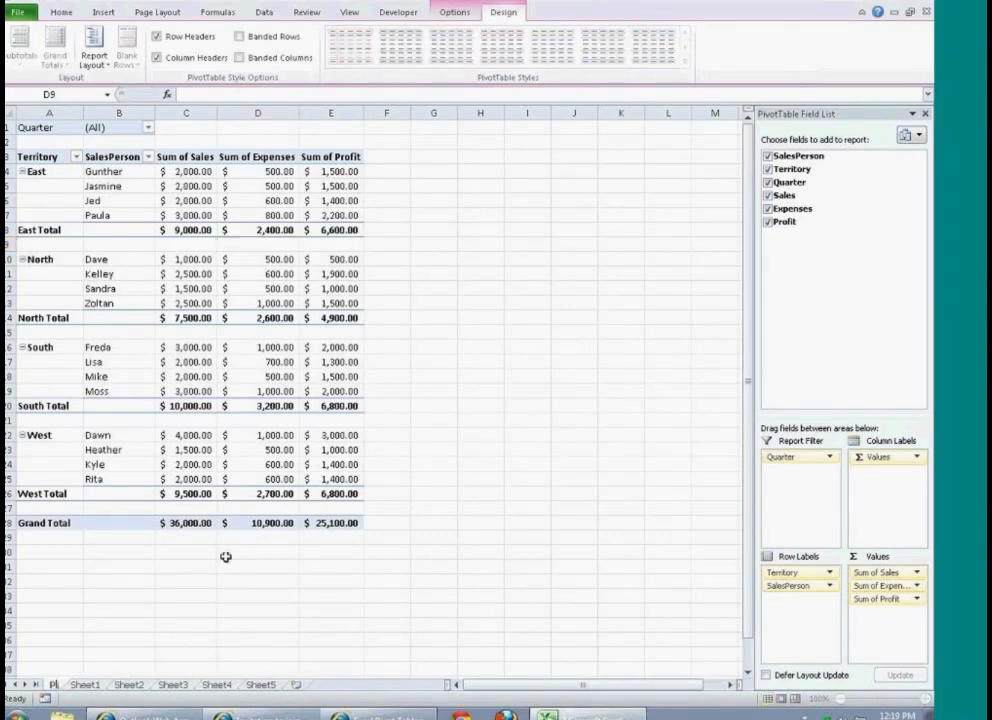
type("vot 1able")
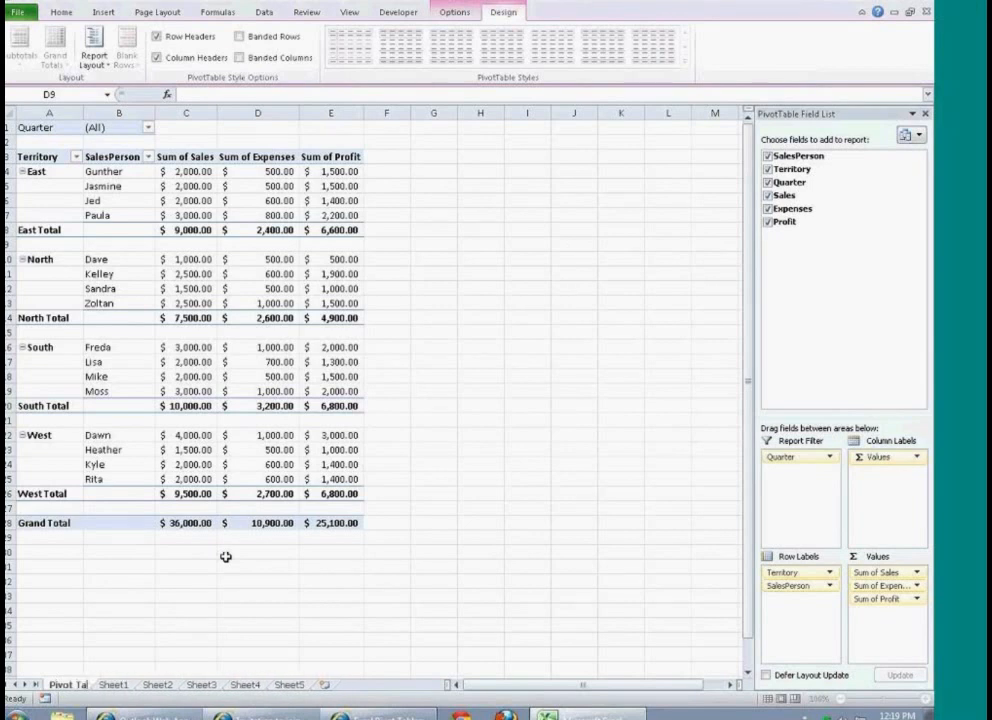
left_click(128, 686)
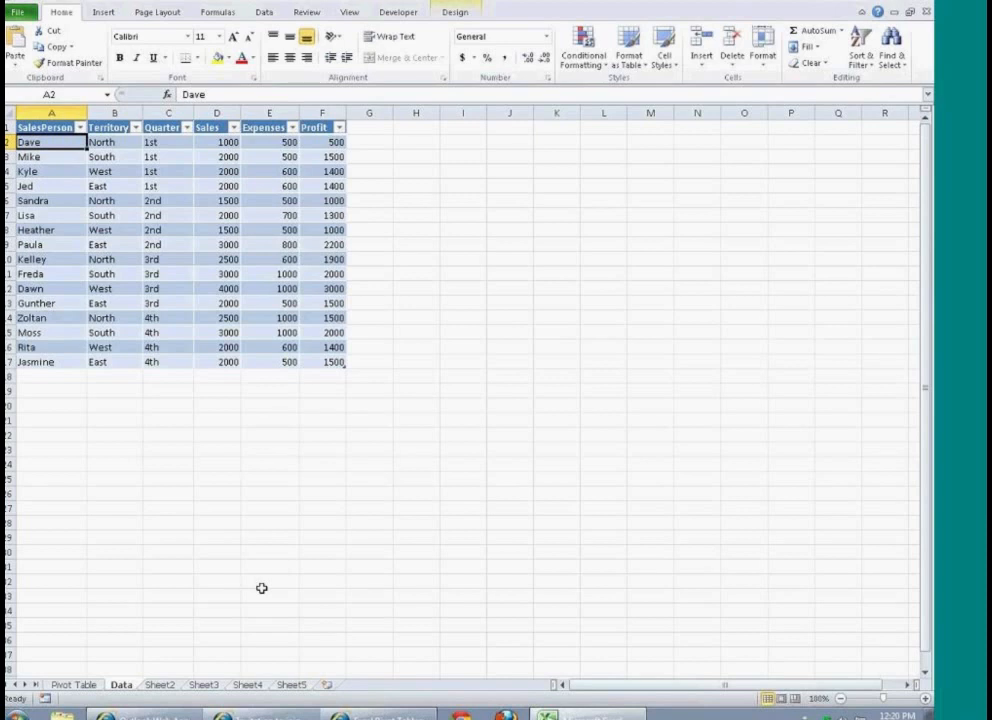
left_click(264, 13)
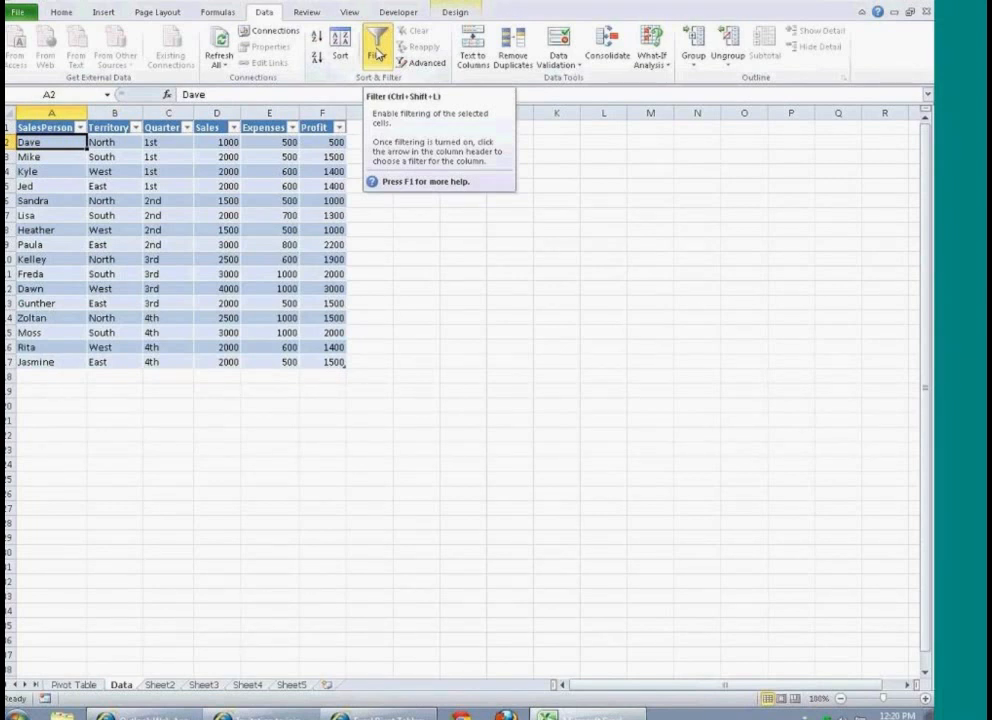
left_click(307, 12)
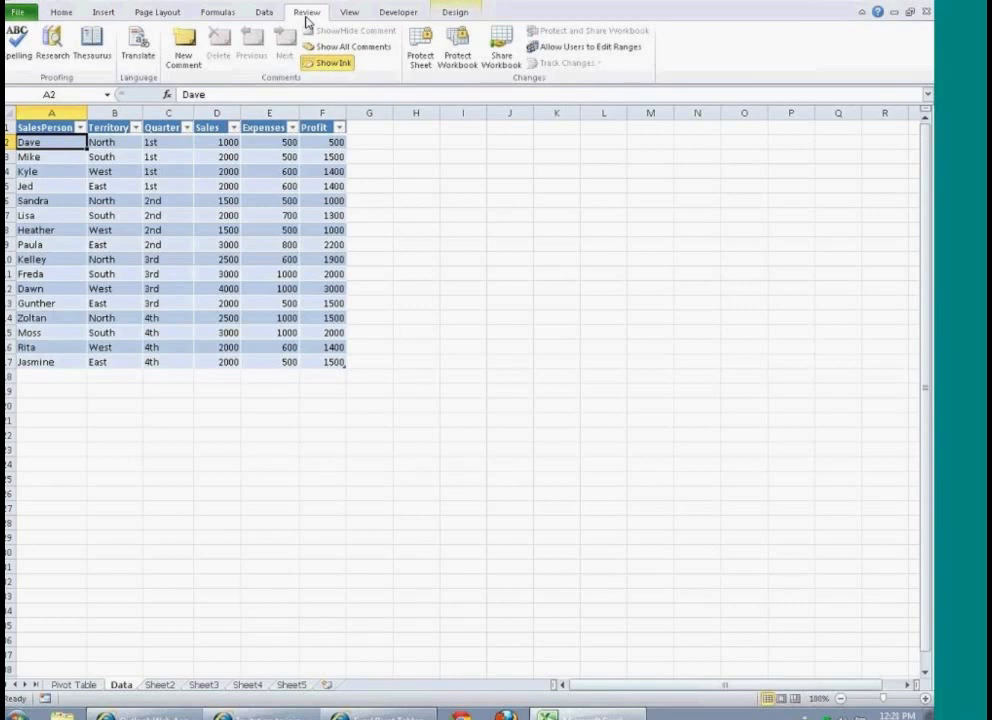
left_click(66, 14)
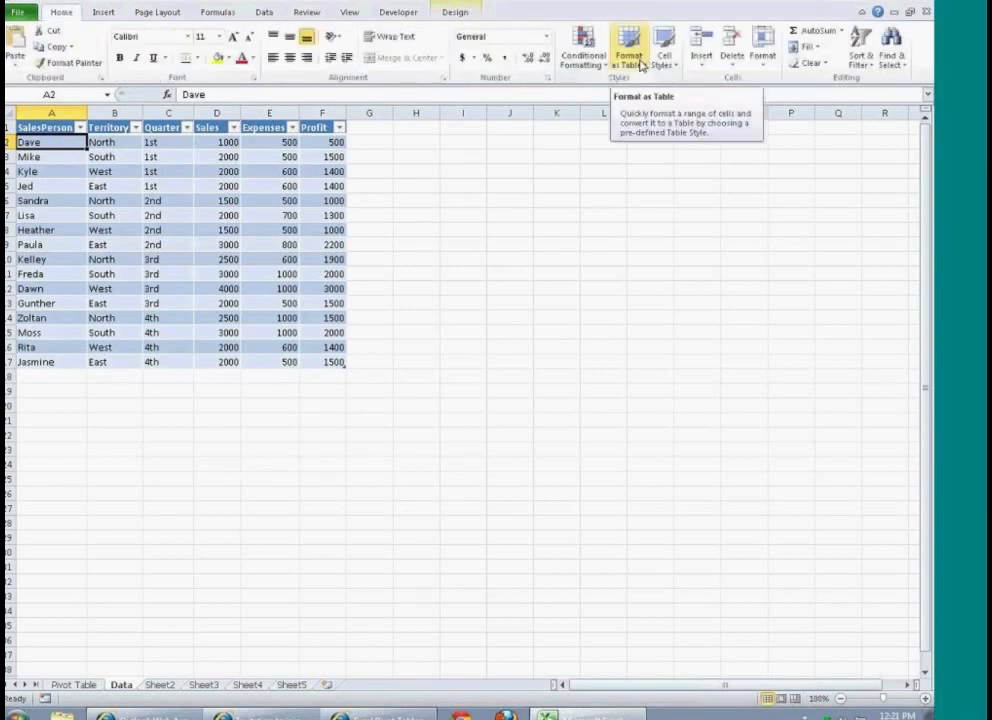
left_click(305, 13)
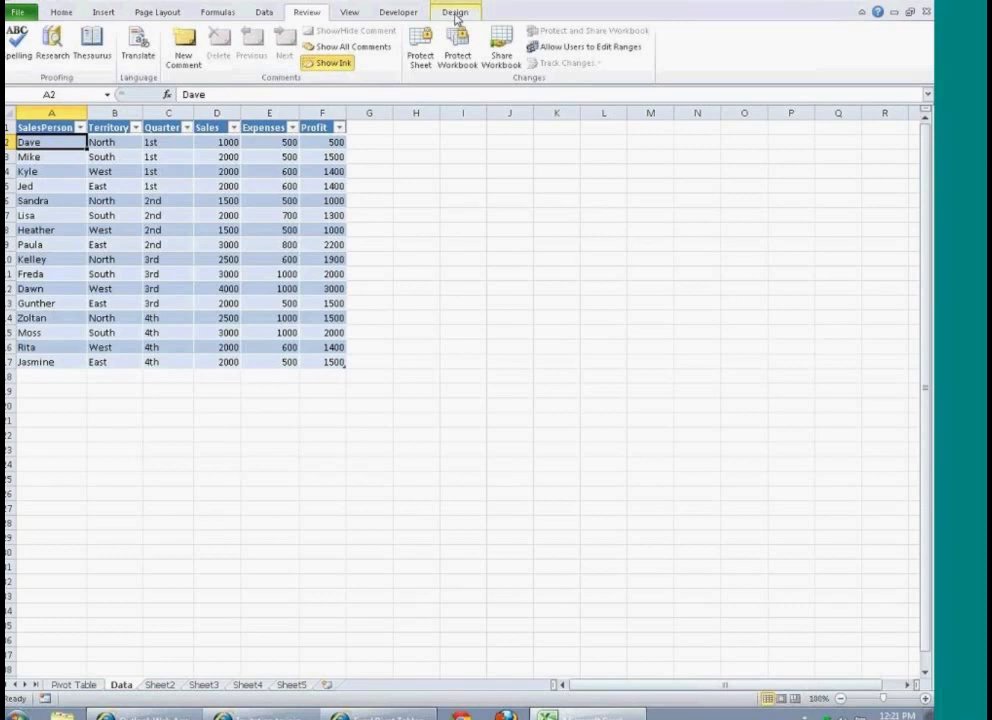
Step: Convert the sales table on the Data sheet to a normal range
left_click(456, 14)
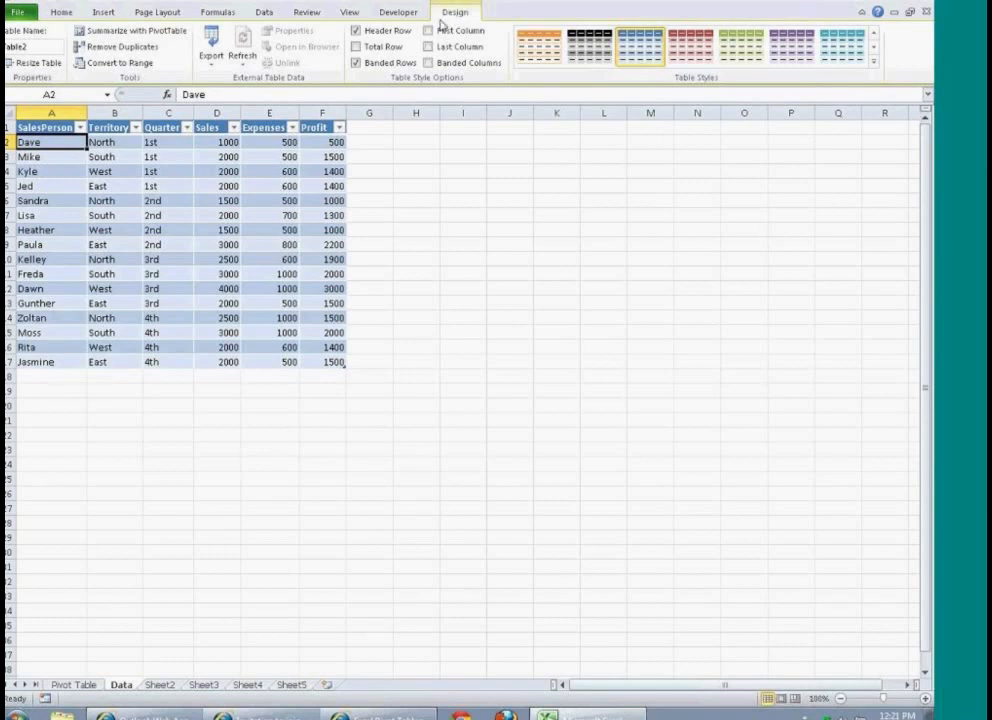
left_click(100, 200)
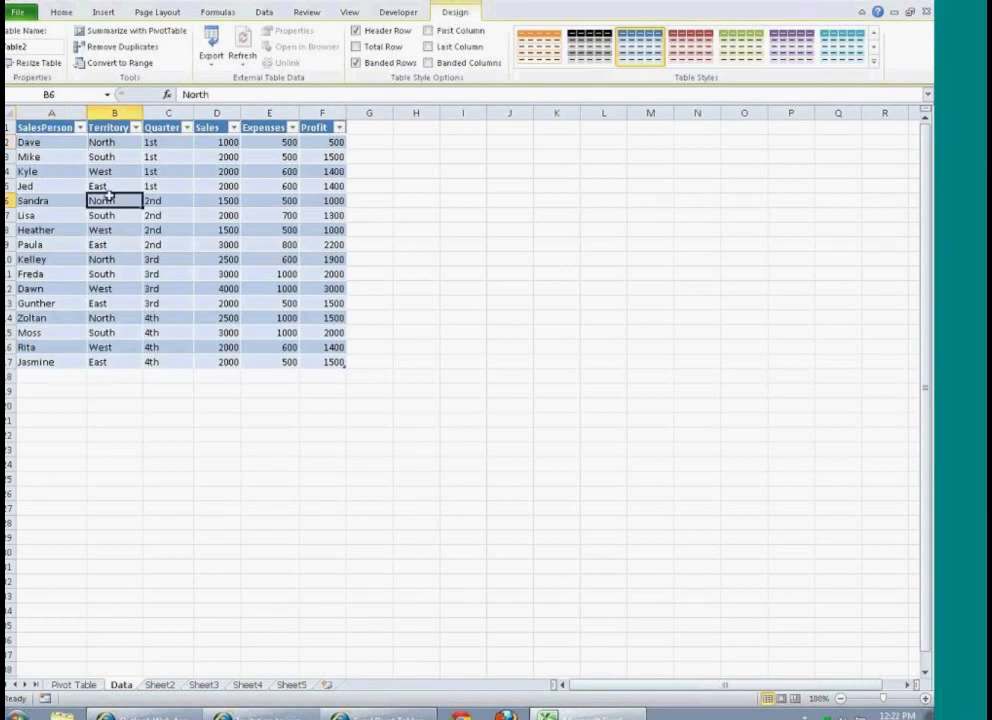
left_click(74, 173)
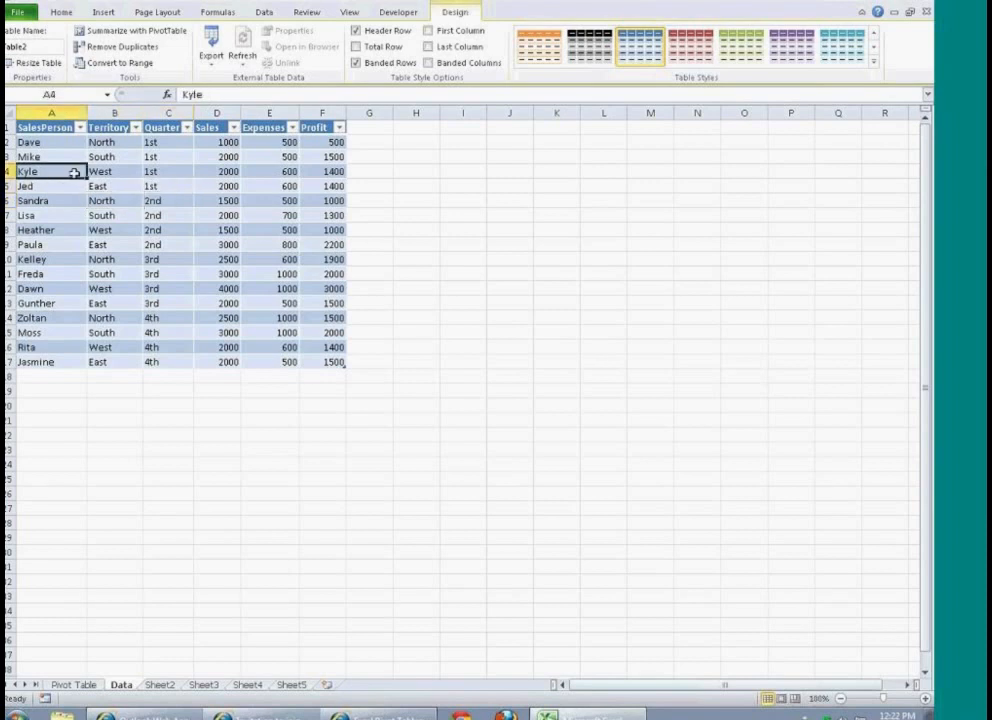
left_click(114, 64)
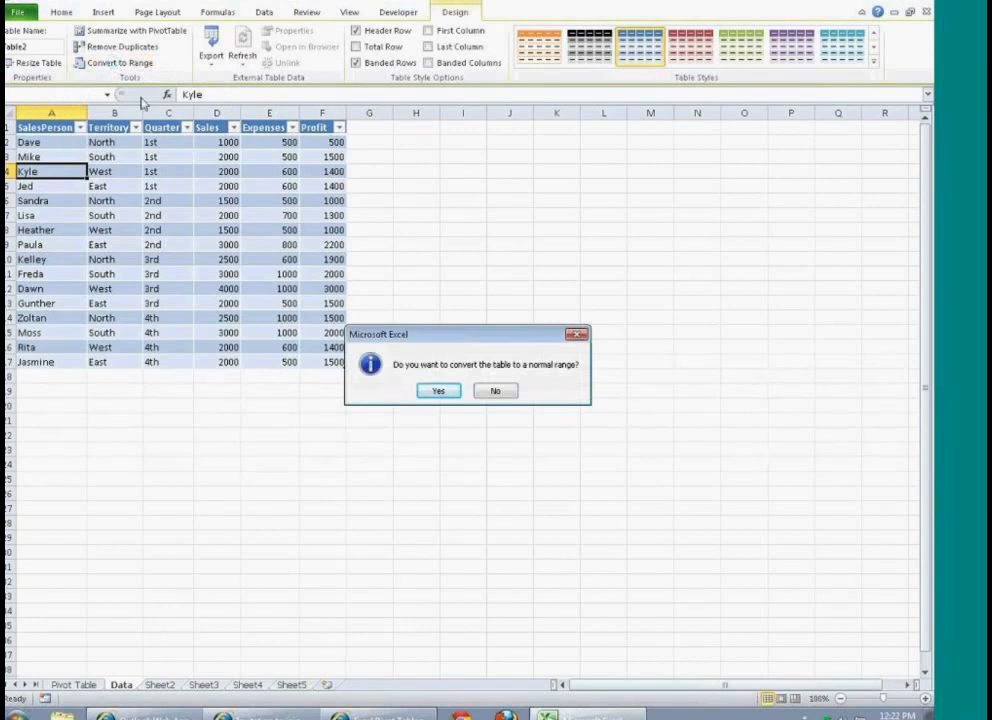
left_click(440, 391)
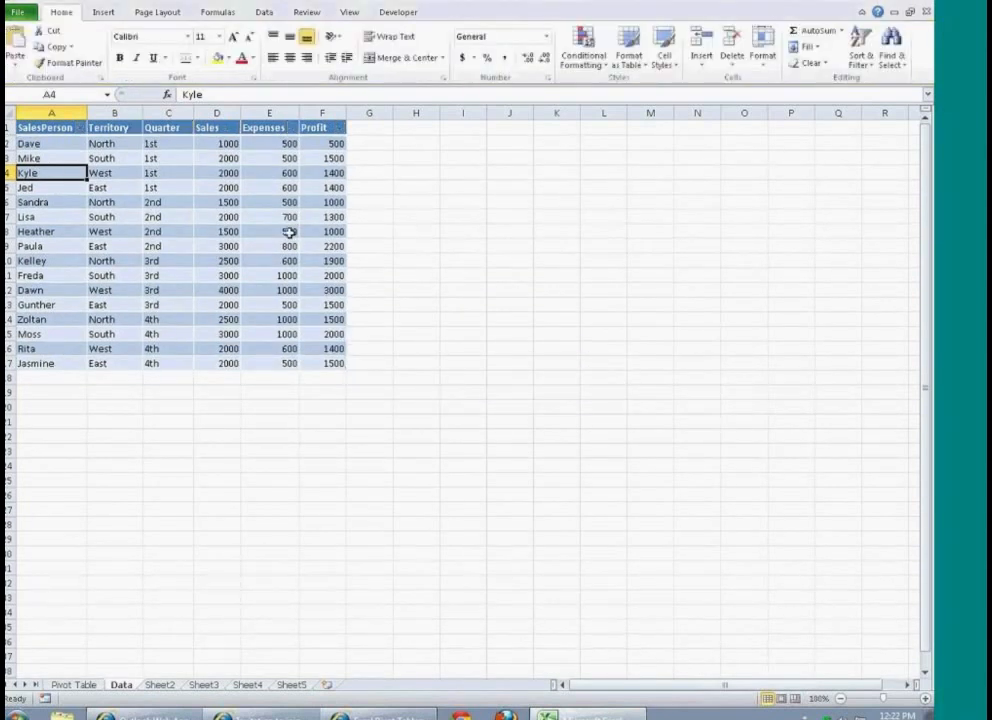
Step: Format range A1:F17 on the Data sheet as a table with headers, using the blue medium style with banded rows
left_click(350, 14)
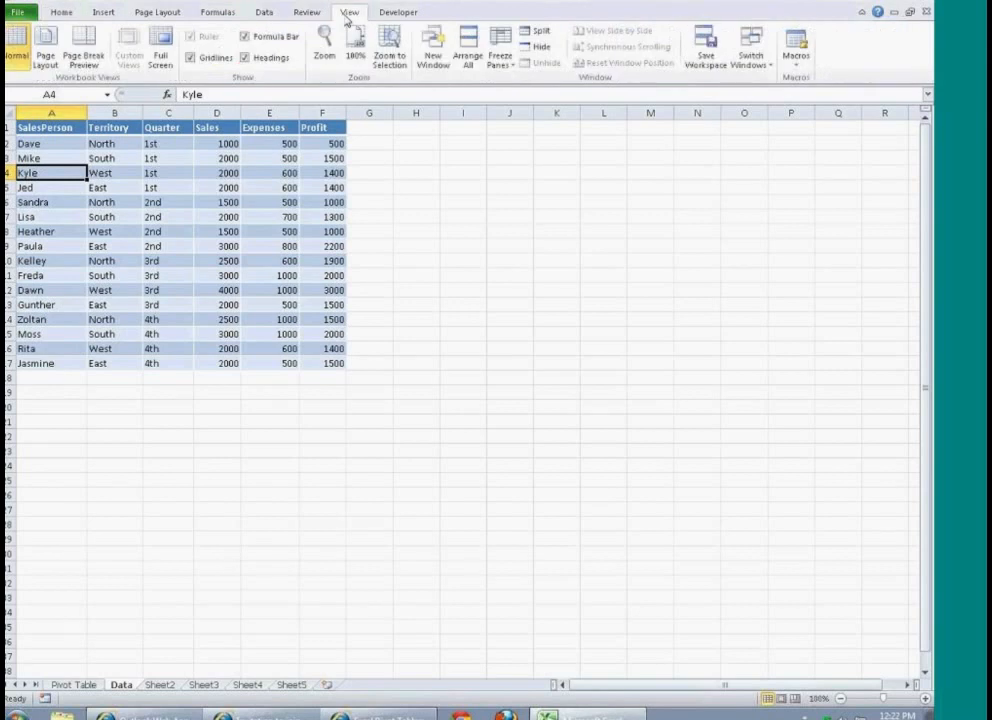
left_click(302, 13)
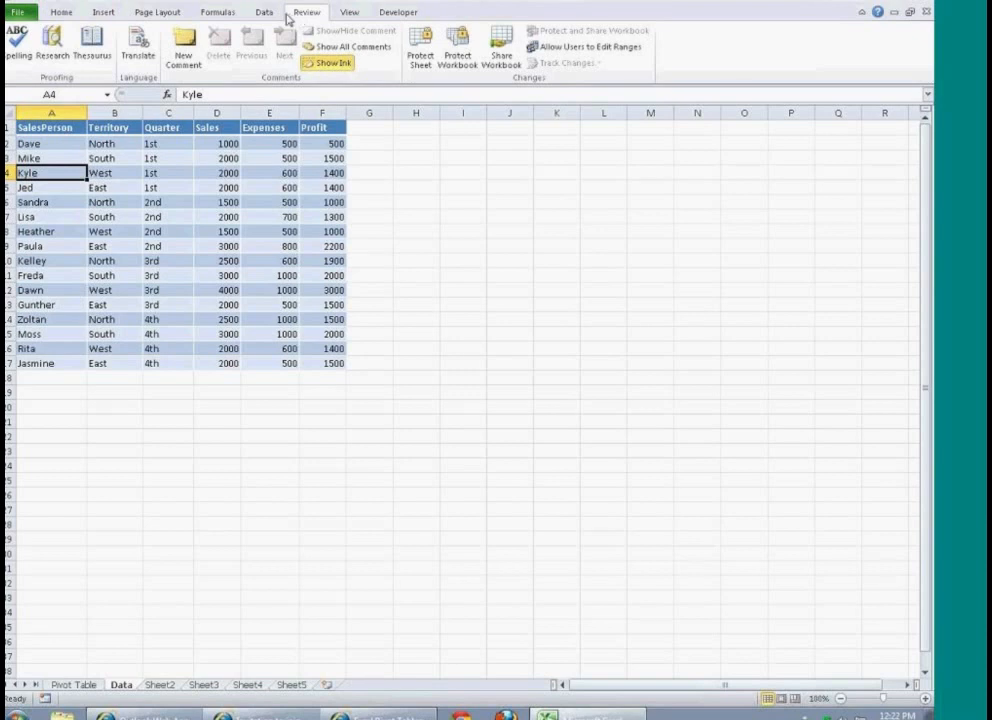
left_click(60, 14)
left_click_drag(48, 127, 330, 363)
left_click(632, 55)
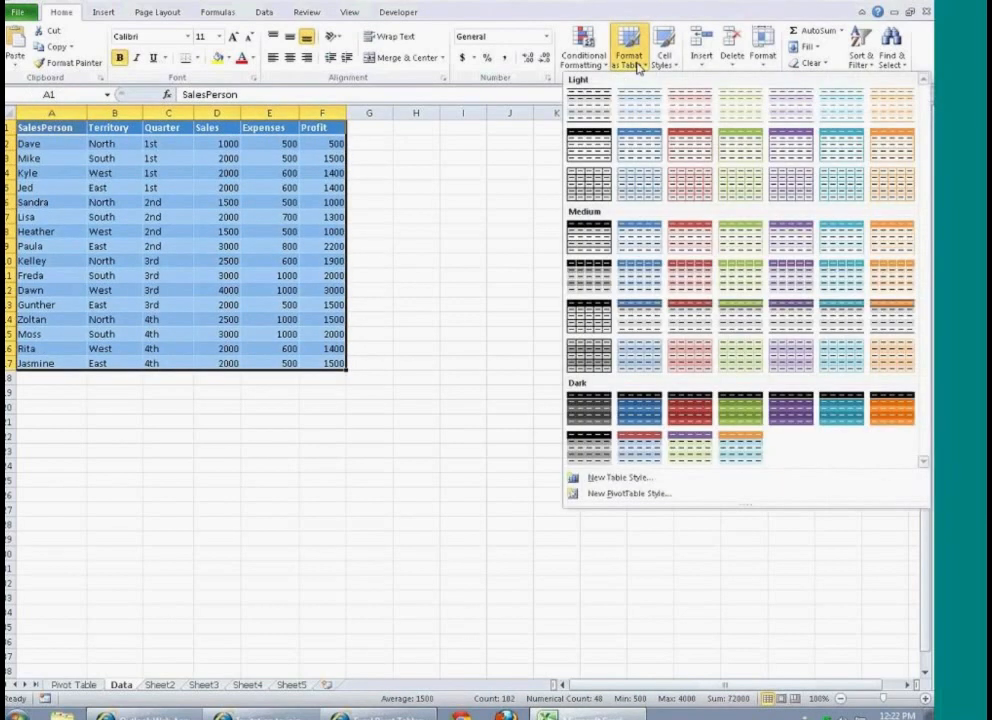
left_click(642, 280)
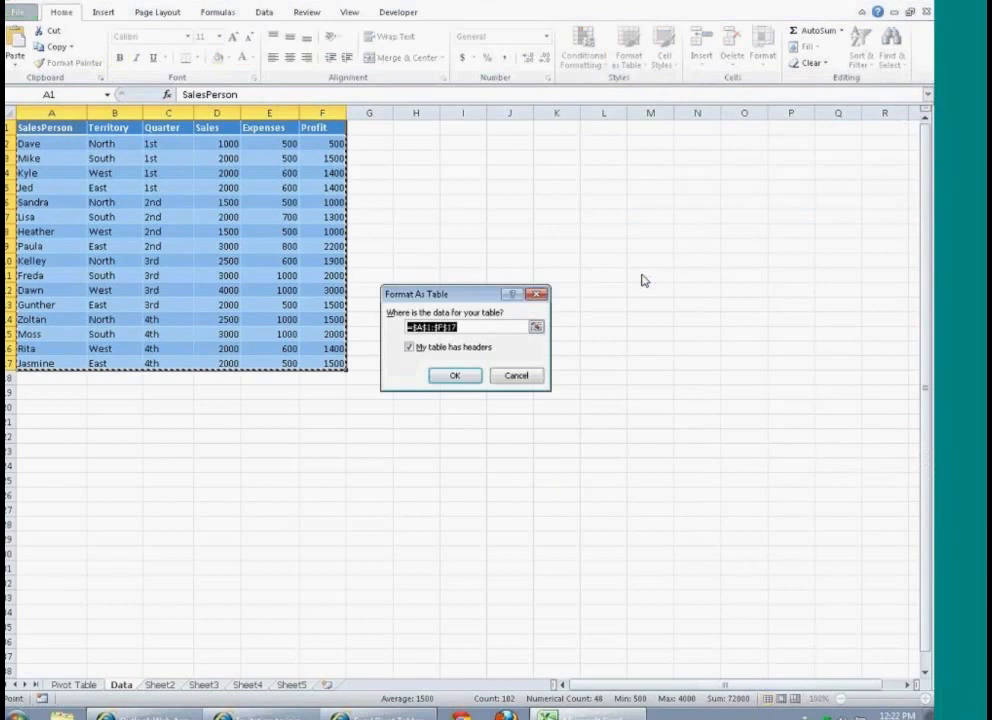
left_click(455, 376)
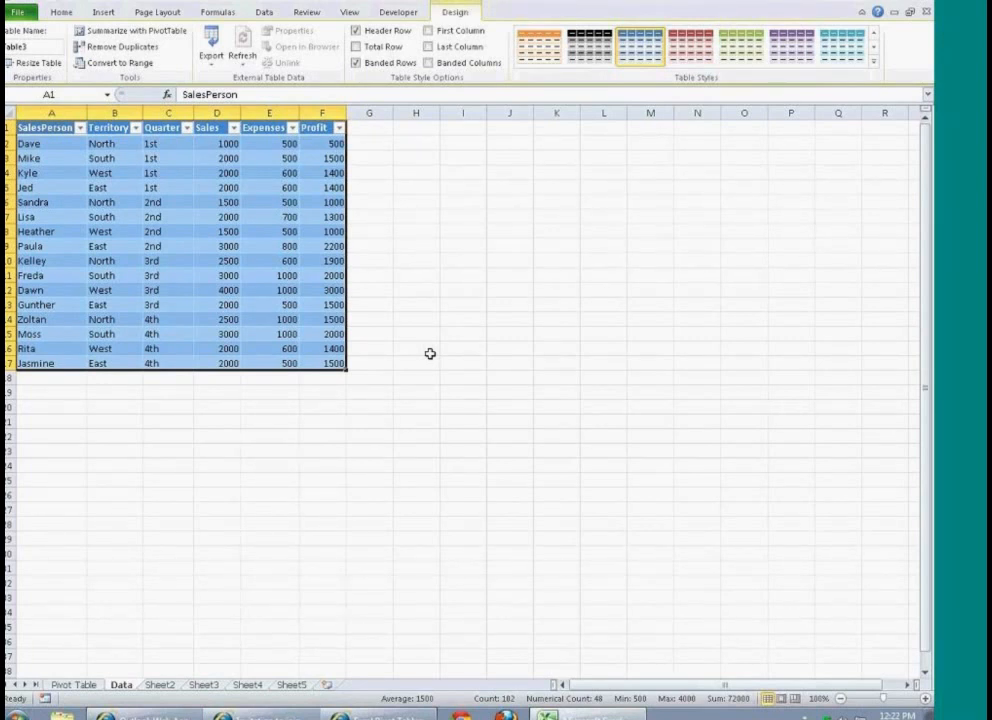
Step: Drill down into the East Total sales value on the Pivot Table sheet to extract its source records to a new sheet
left_click(75, 685)
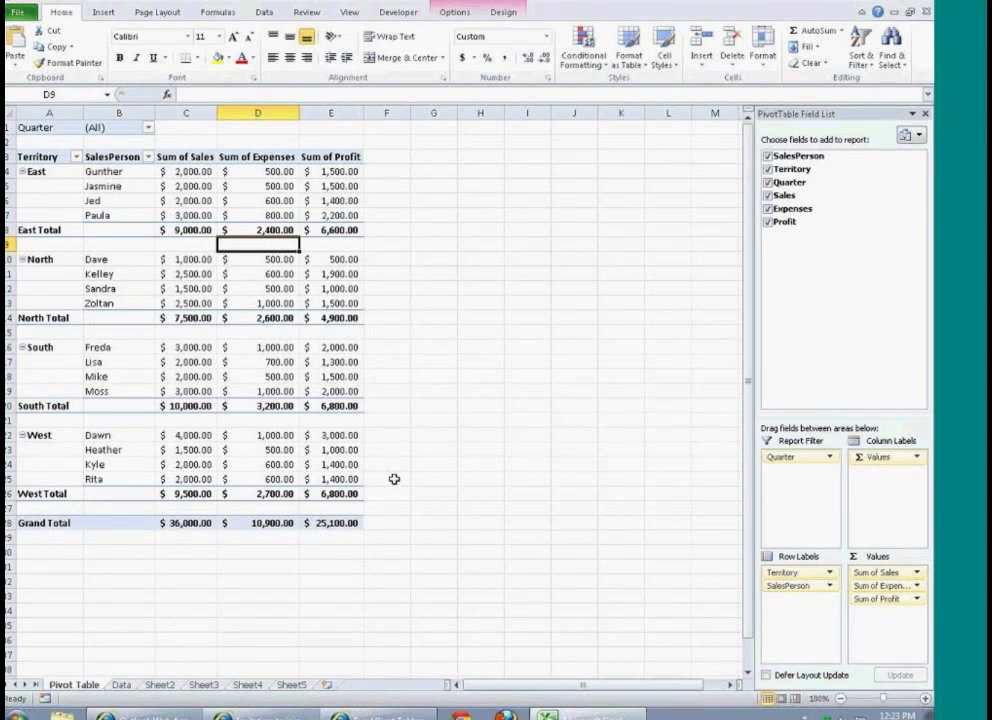
key("Up")
key("Left")
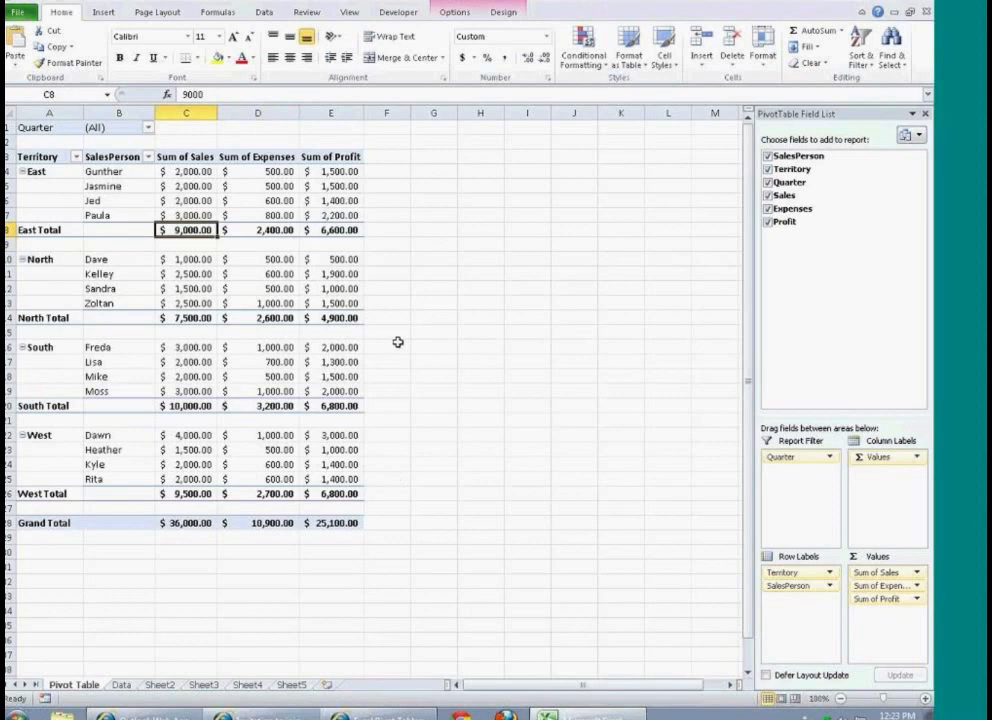
double_click(197, 228)
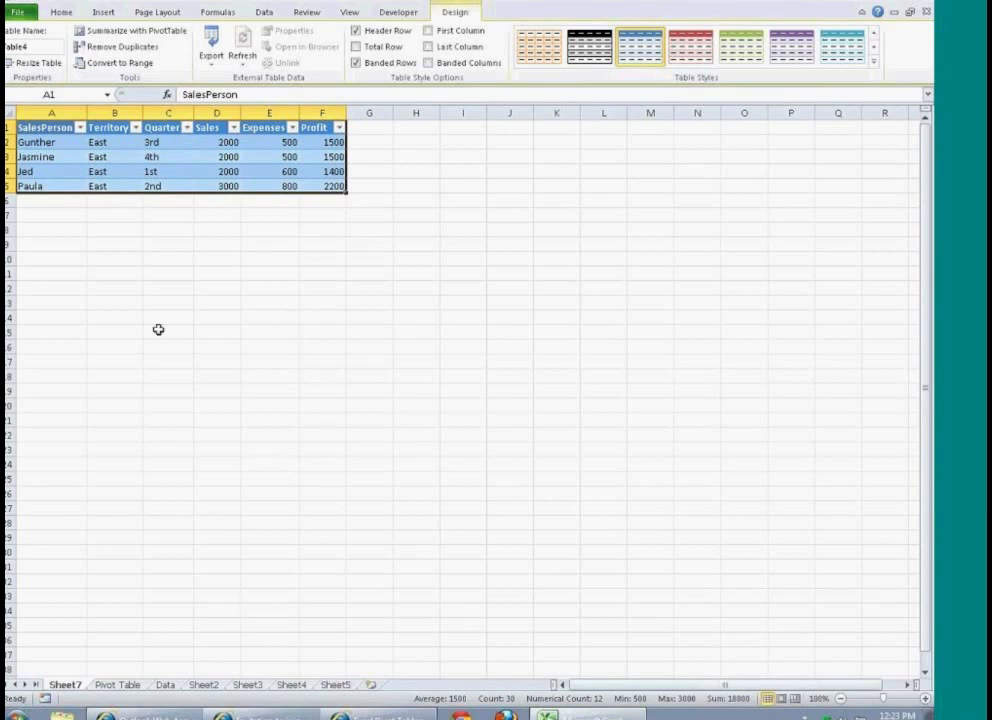
Step: Collapse the North, South, West and East territories in the PivotTable to hide their salespersons
left_click(117, 684)
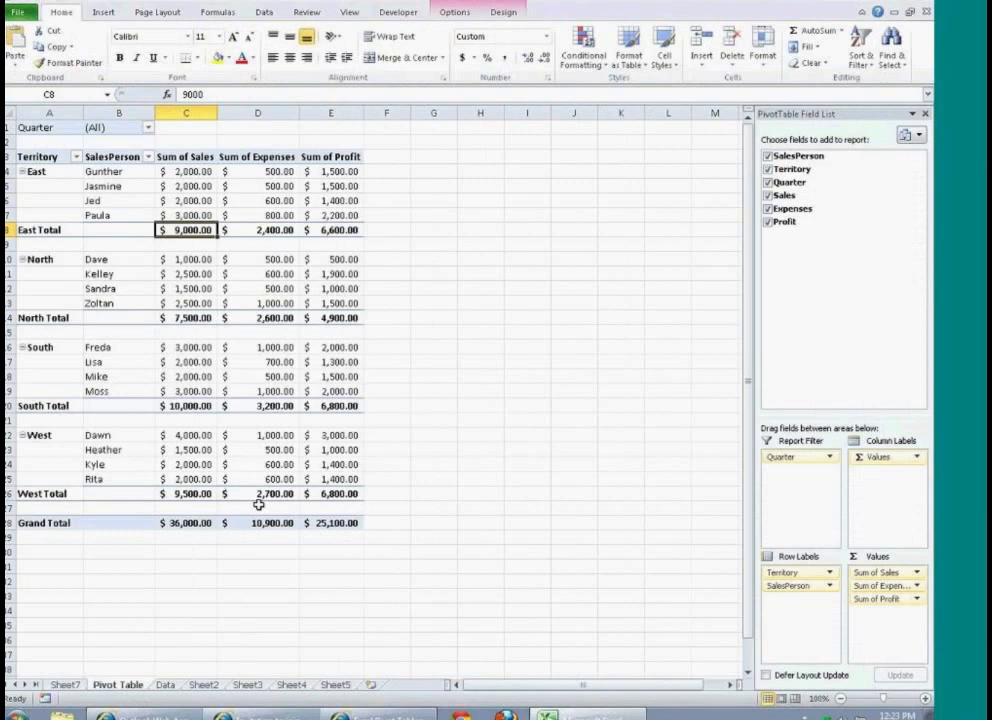
mouse_move(280, 479)
mouse_move(218, 430)
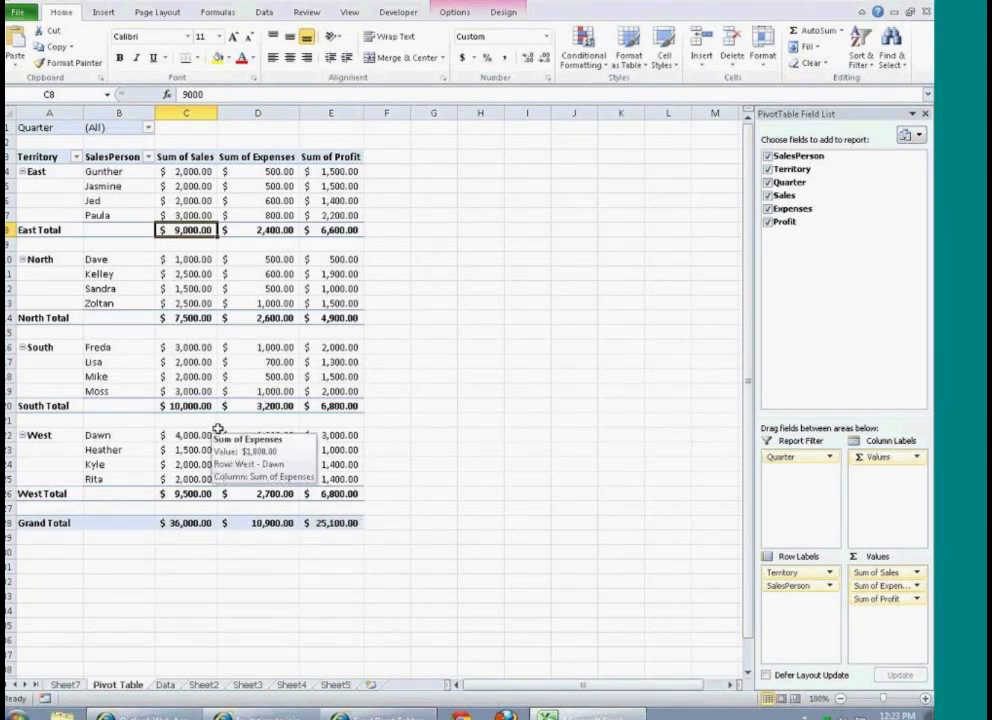
left_click(31, 258)
left_click(46, 259)
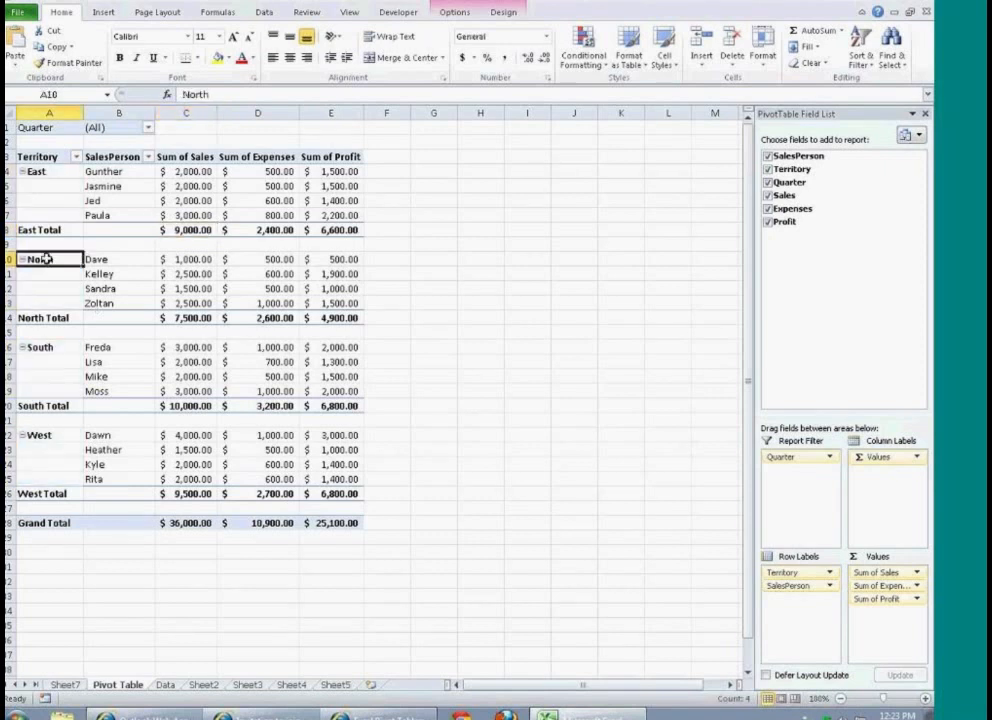
double_click(46, 259)
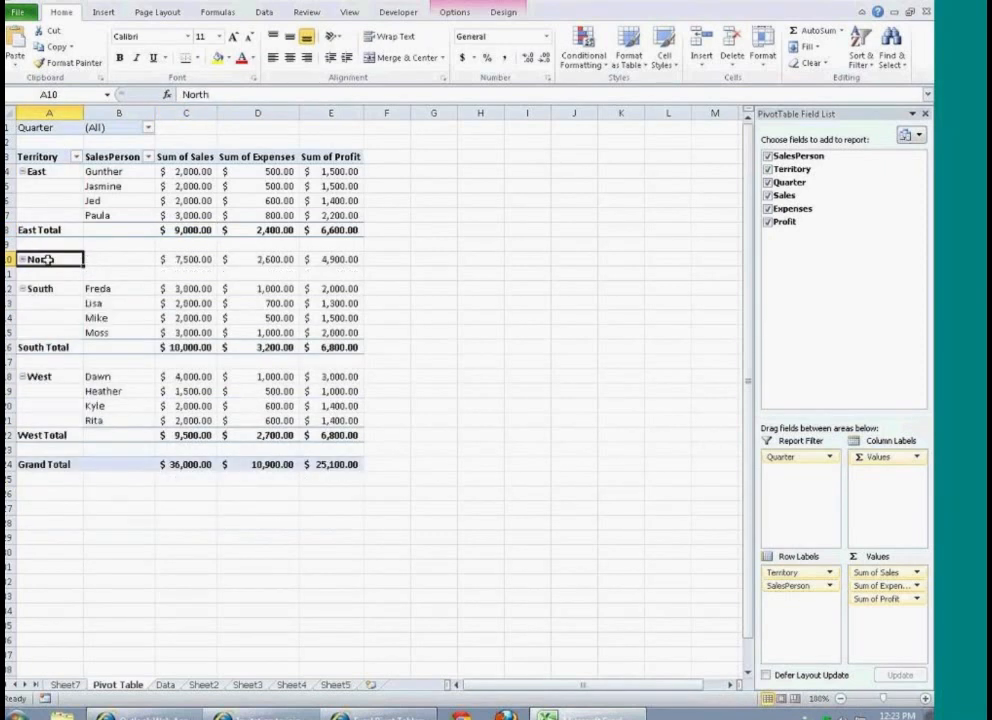
mouse_move(195, 297)
left_click(22, 289)
left_click(22, 318)
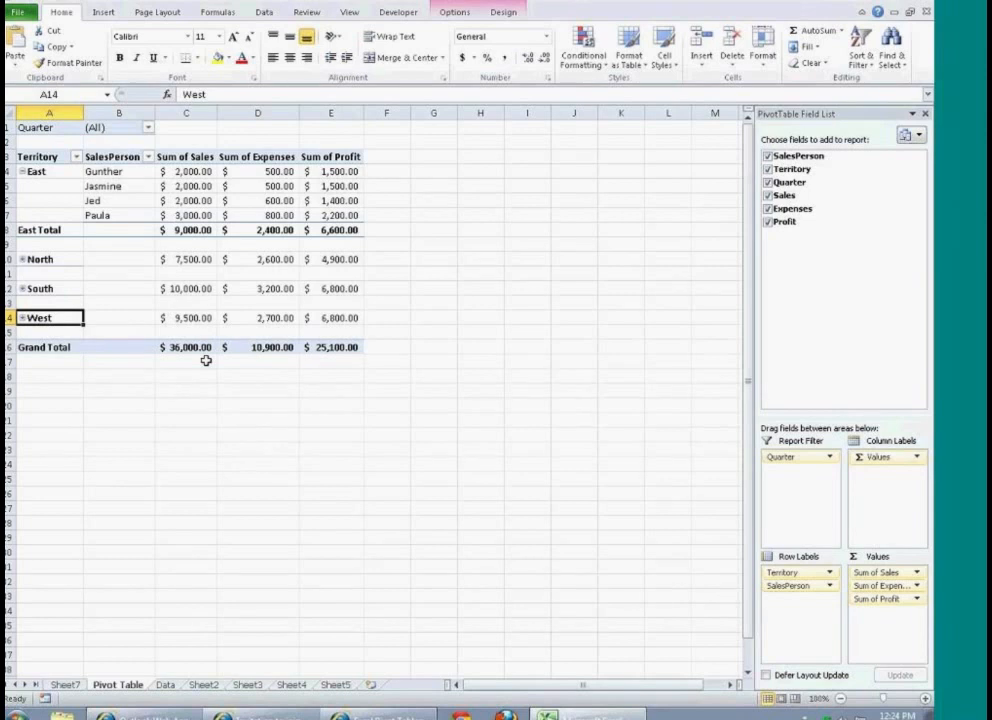
left_click(23, 172)
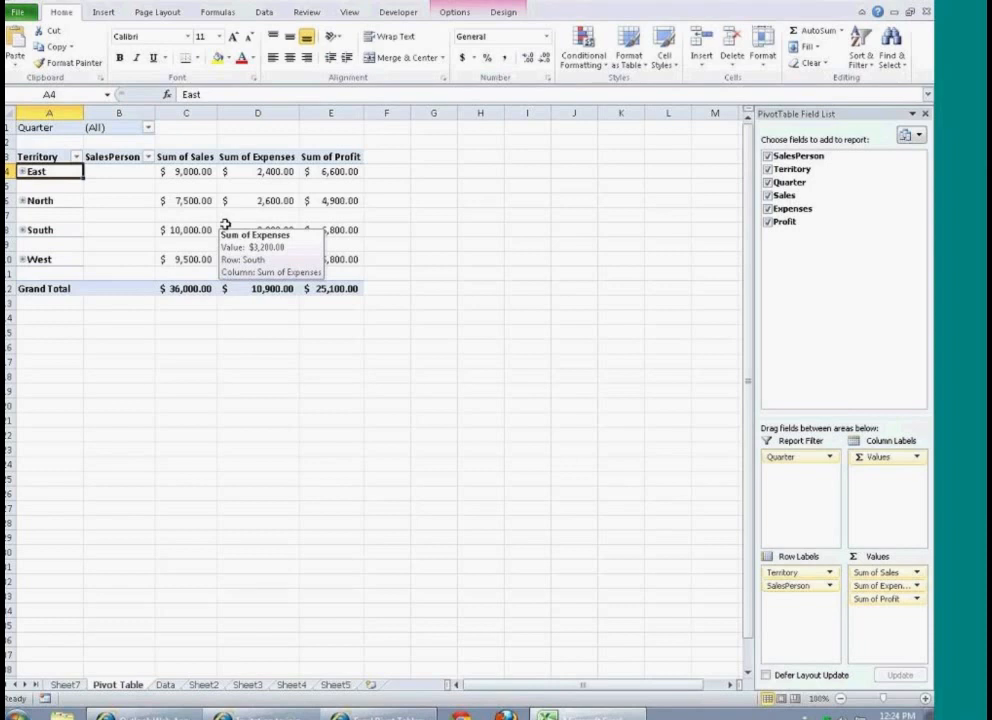
Step: Extract the source records behind East's Sum of Expenses to a new sheet and return to the Pivot Table sheet
left_click(253, 172)
double_click(253, 172)
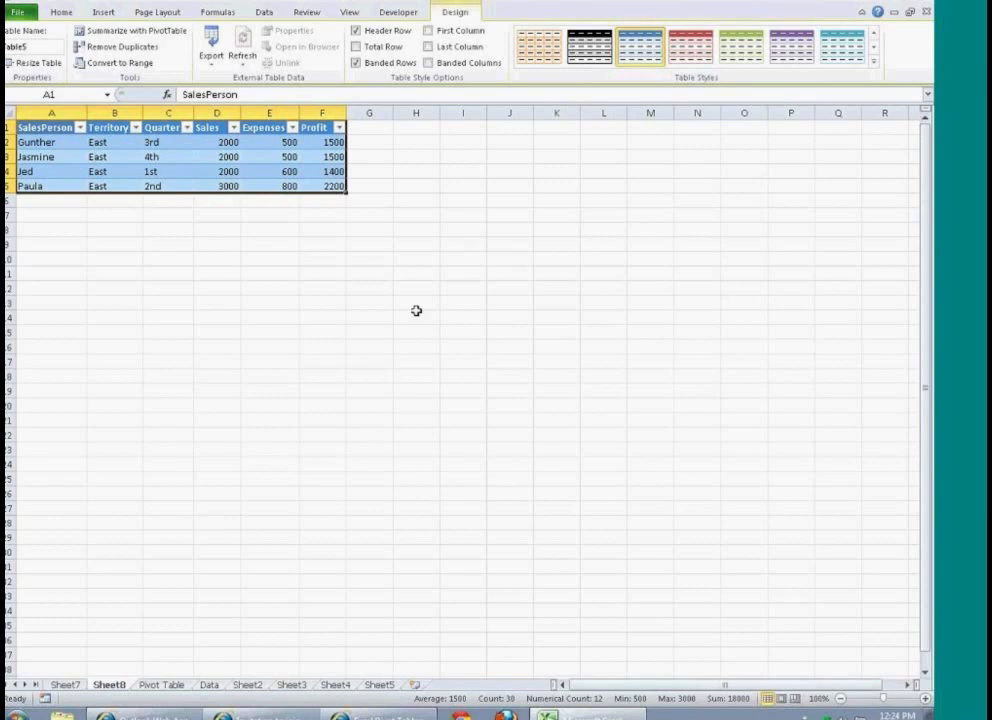
left_click(159, 685)
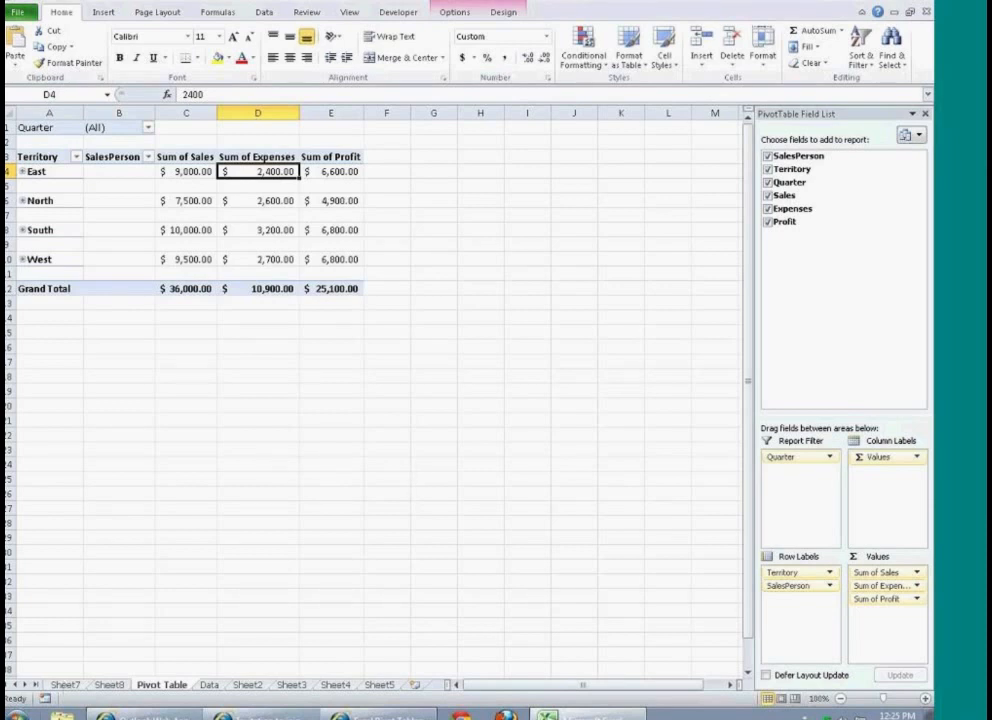
Step: Open Nwind.accdb from Removable Disk (E:) in Access with its content enabled, dismissing the activation wizard and welcome form
left_click(63, 716)
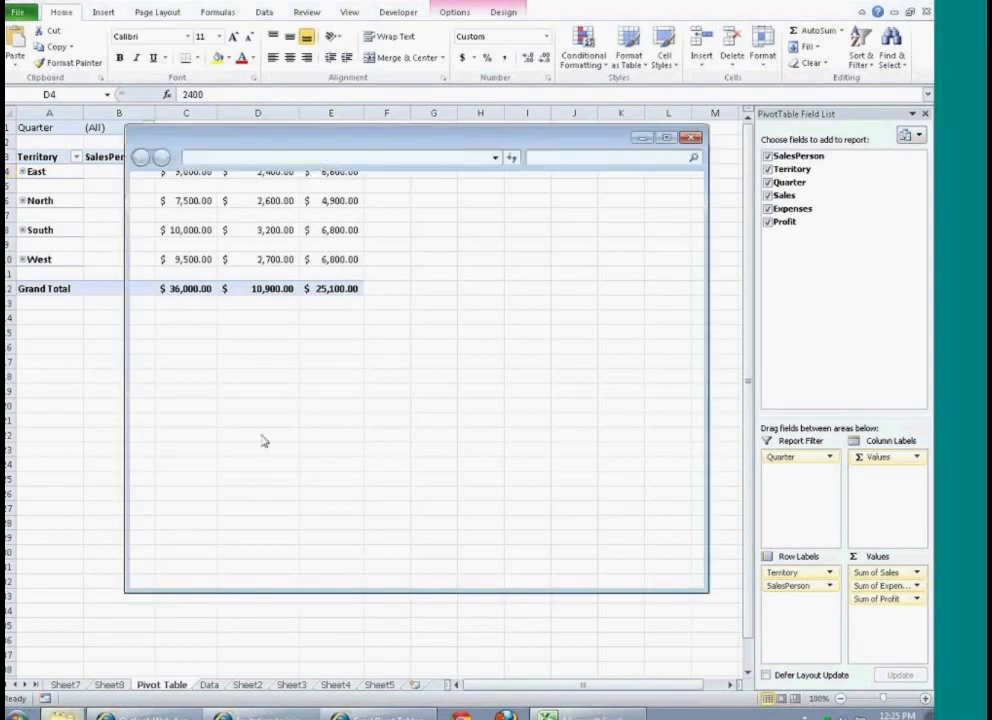
left_click(208, 440)
left_click(322, 242)
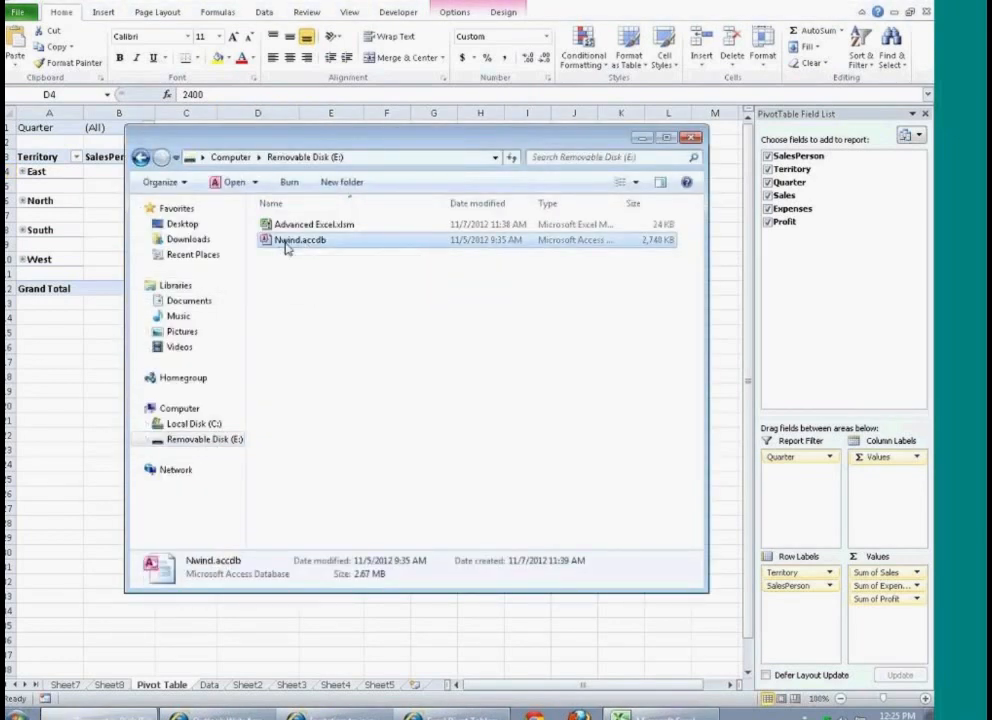
double_click(288, 246)
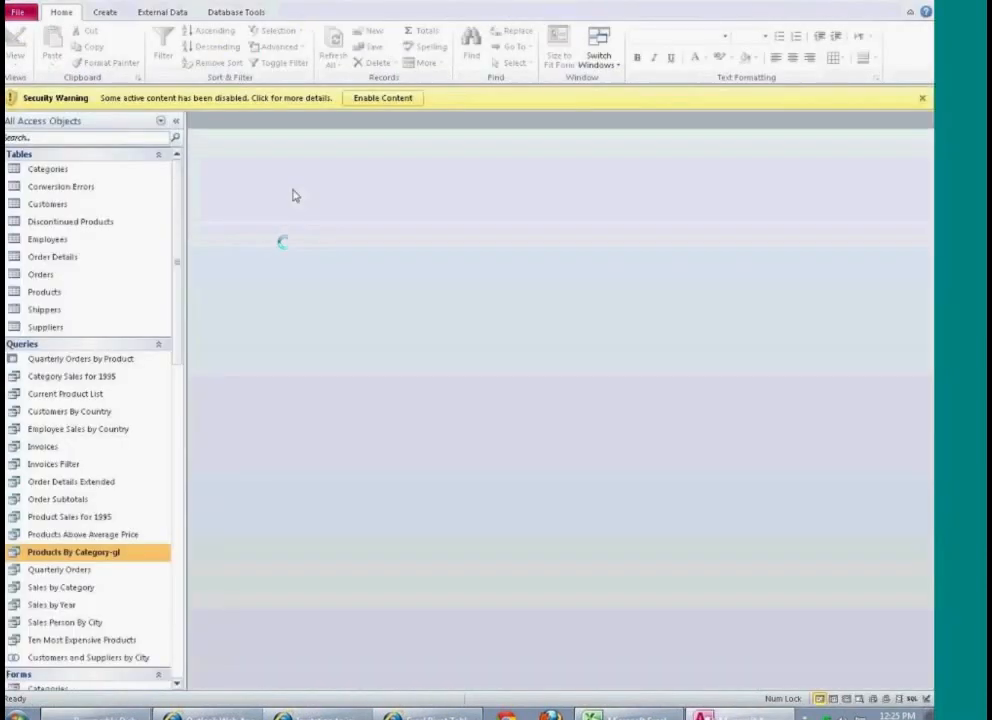
left_click(396, 99)
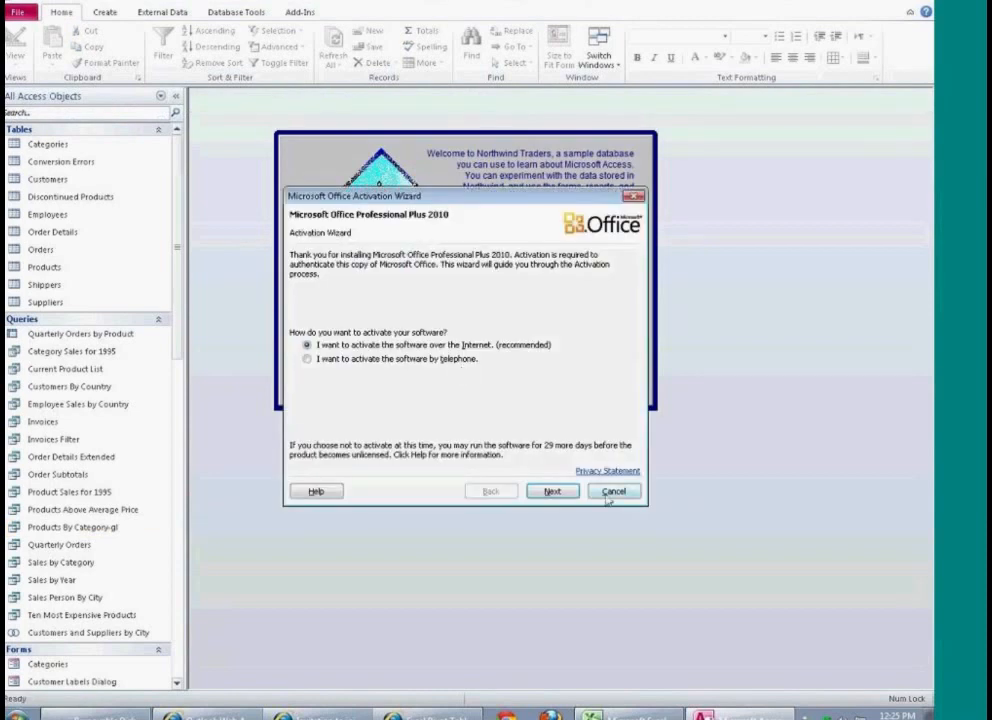
left_click(610, 492)
left_click(616, 344)
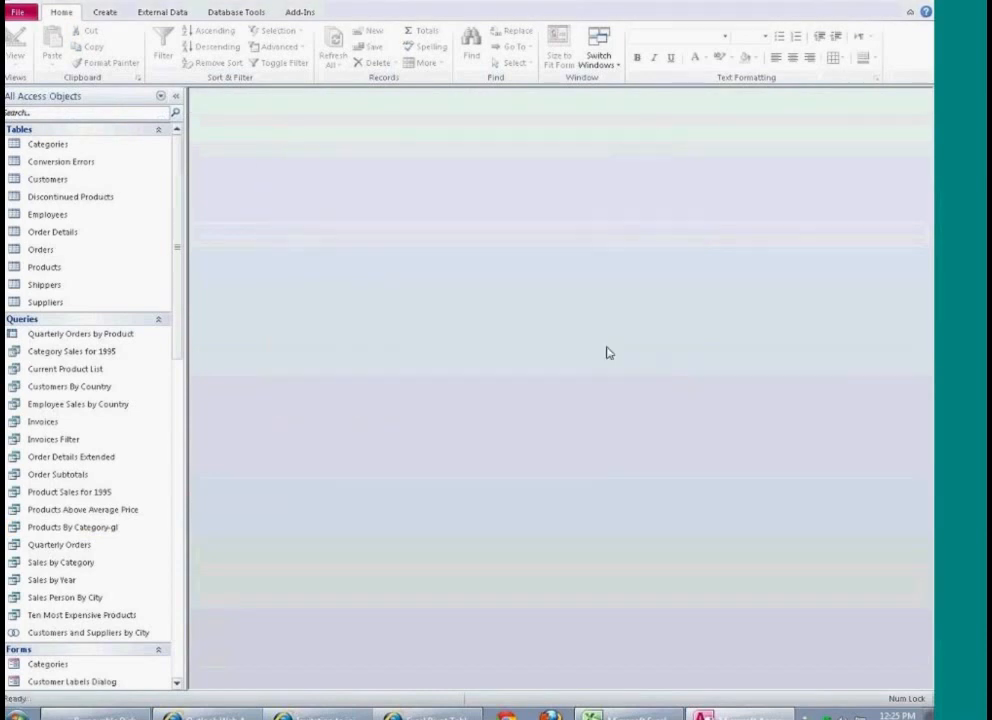
Step: Open the Product Sales for 1995 query maximized and examine its category, product and sales records
left_click_drag(182, 230, 183, 281)
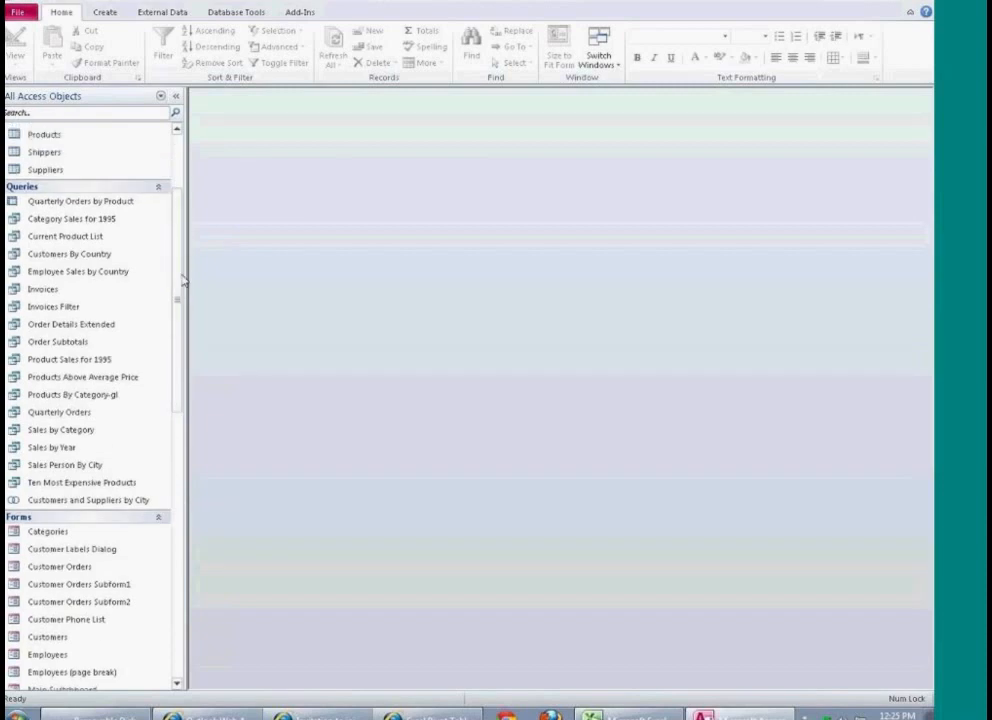
left_click(76, 361)
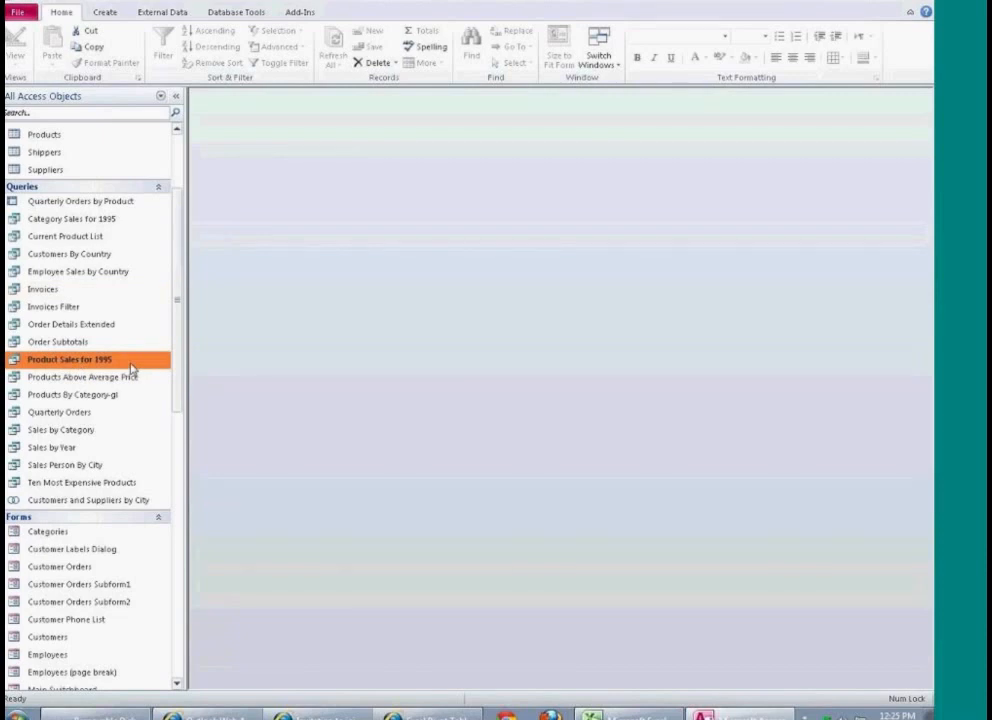
double_click(129, 364)
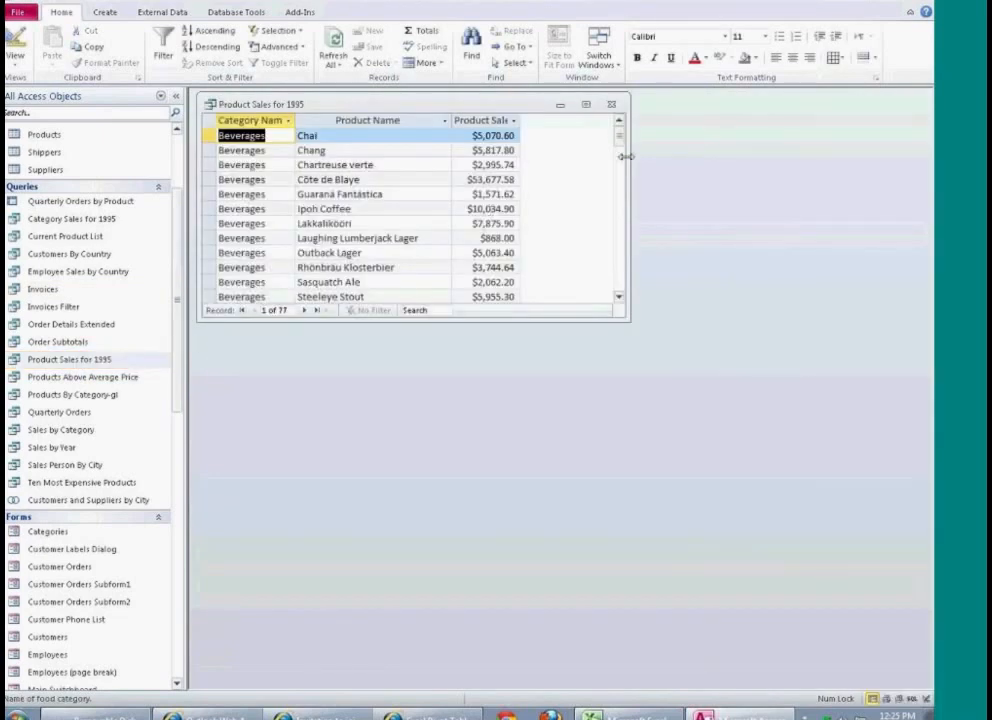
left_click(586, 104)
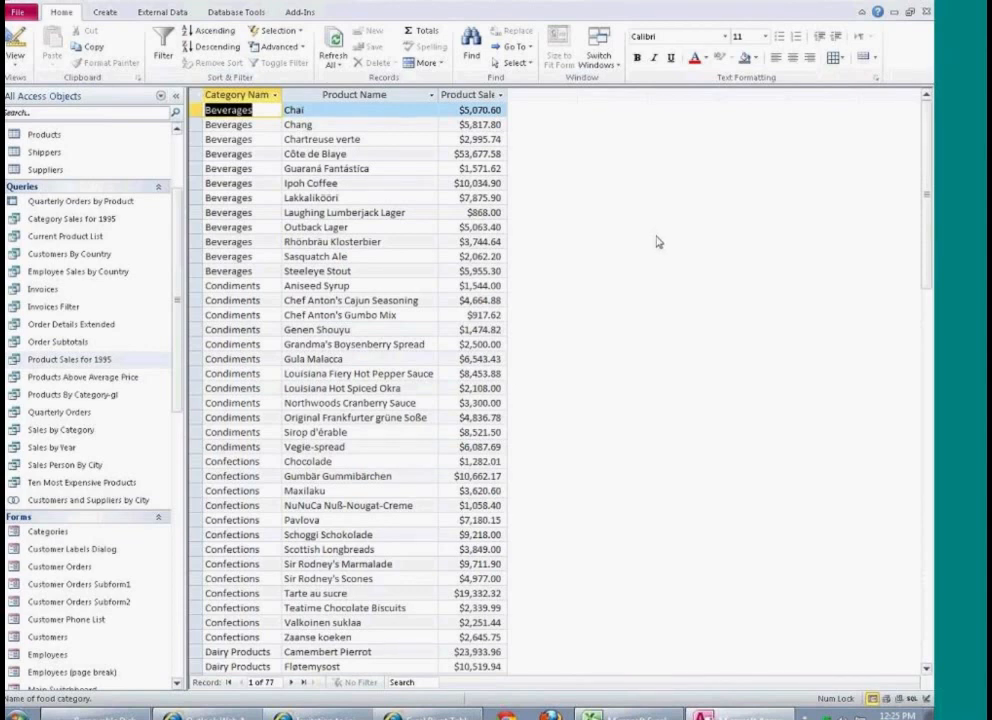
scroll(418, 468, "down", 1)
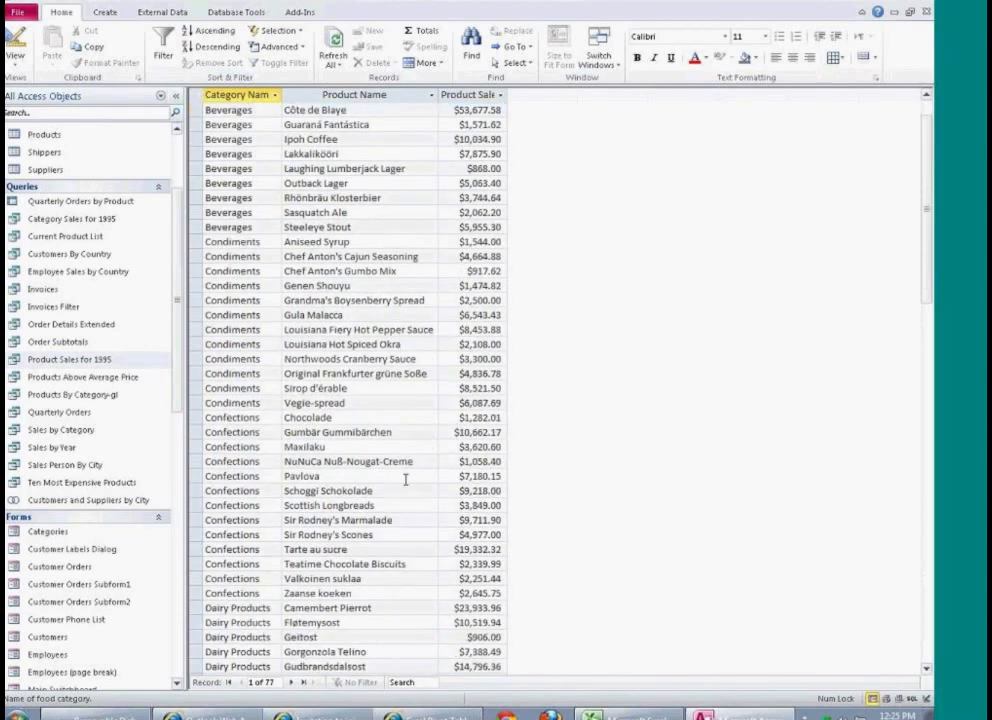
scroll(405, 480, "down", 3)
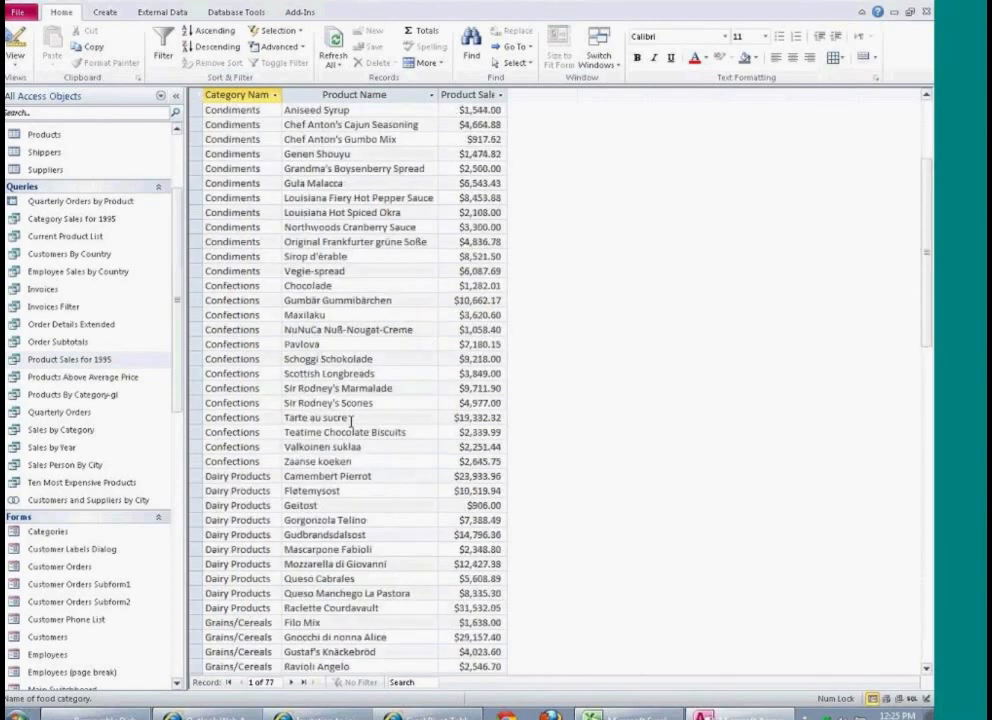
Step: Review the remaining Product Sales for 1995 records, close Access and the file window, and return to the Excel workbook
scroll(351, 421, "down", 11)
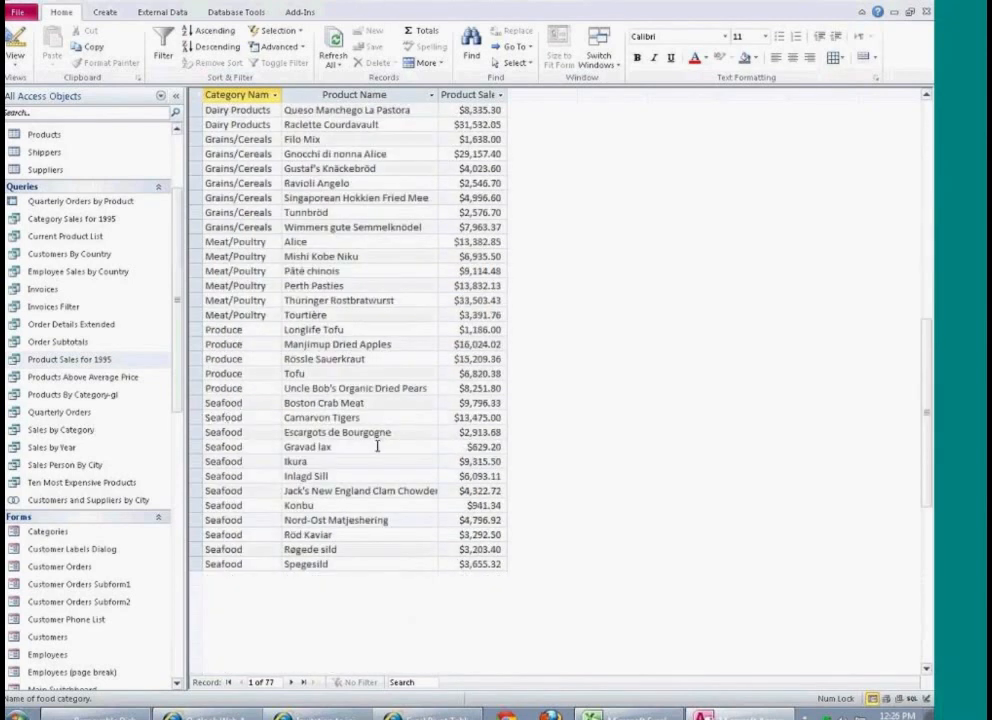
scroll(377, 446, "up", 1)
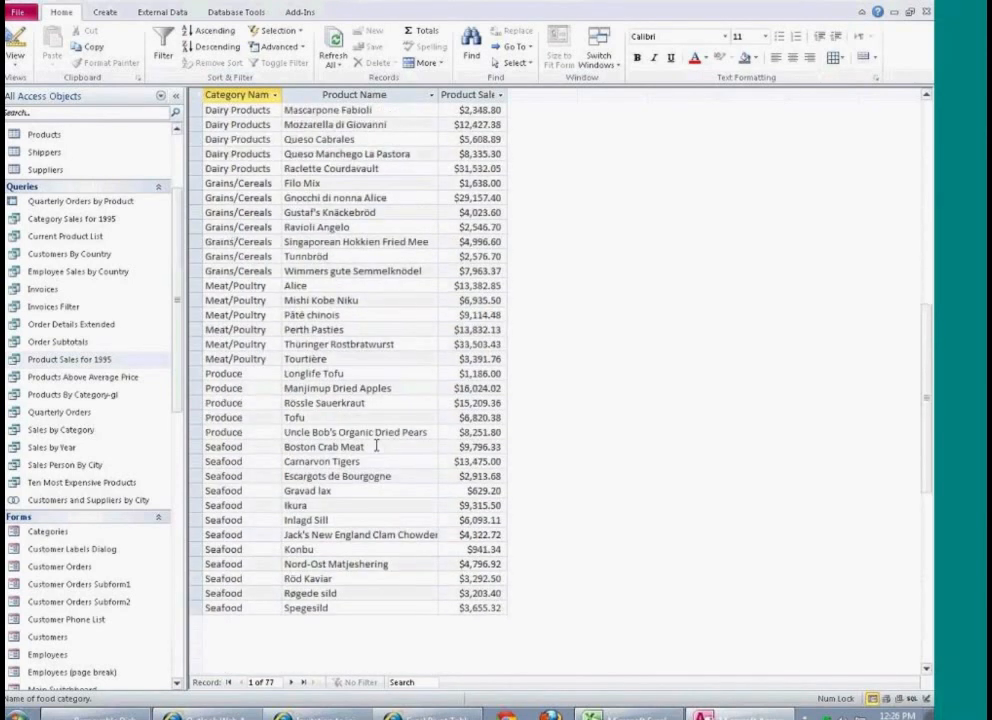
scroll(377, 446, "up", 1)
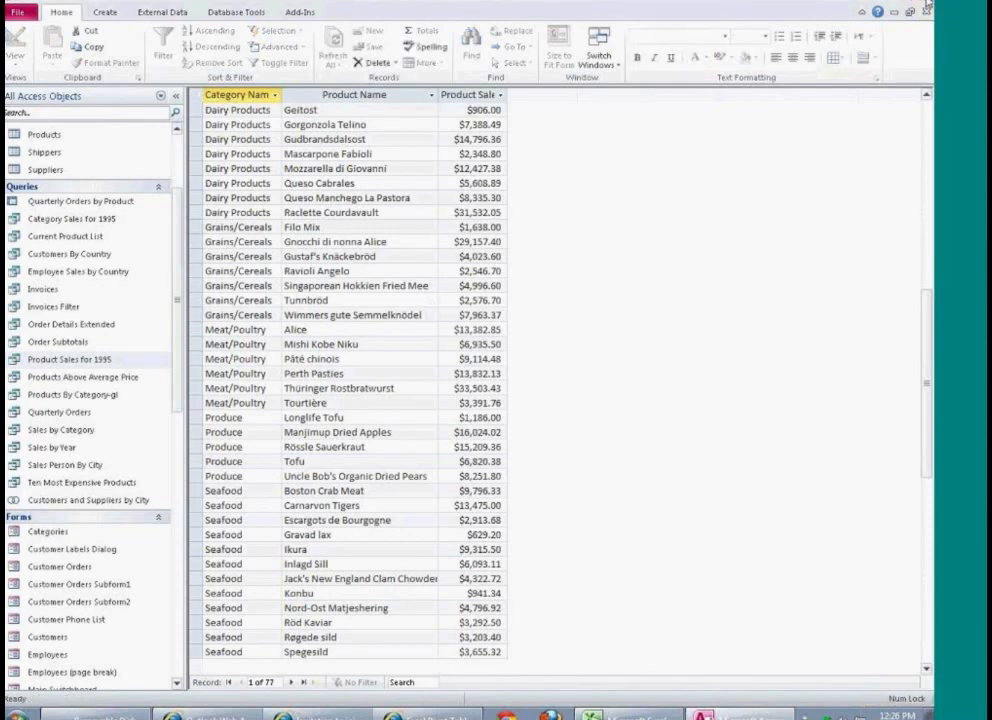
left_click(928, 5)
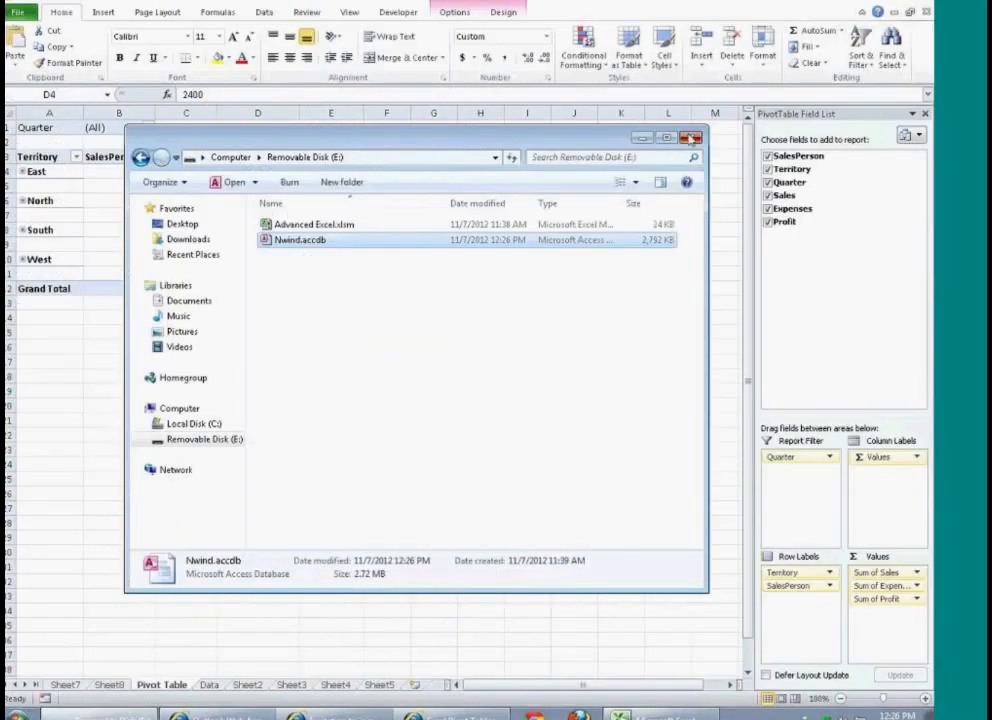
left_click(686, 137)
left_click(188, 361)
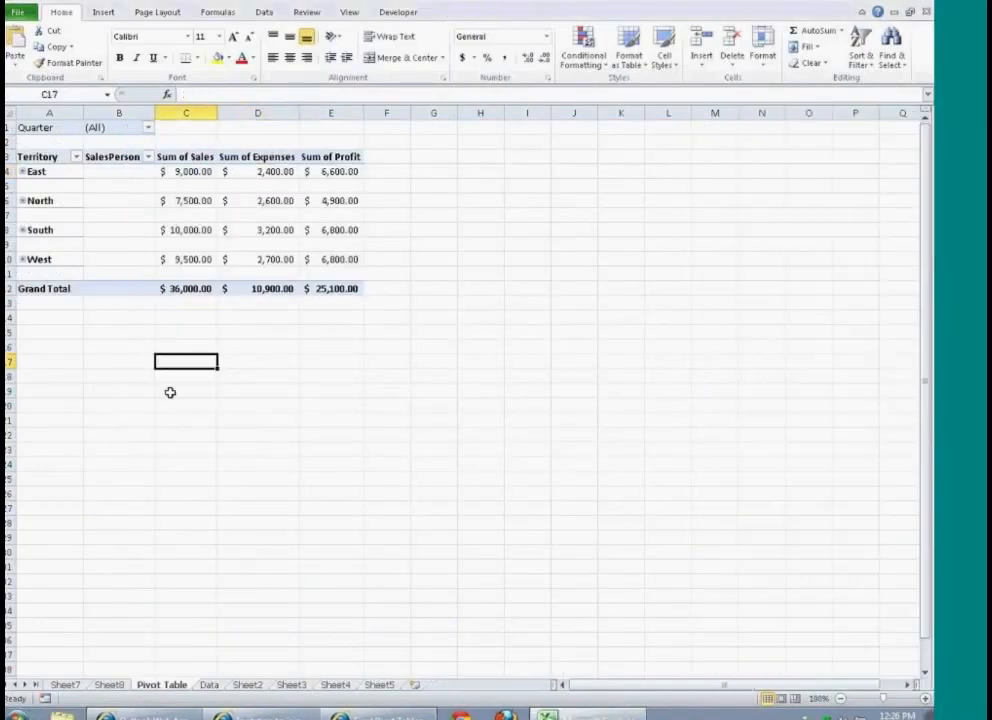
Step: Start a PivotTable at cell A1 of Sheet2 based on an external data source and open the list of existing connections
left_click(249, 685)
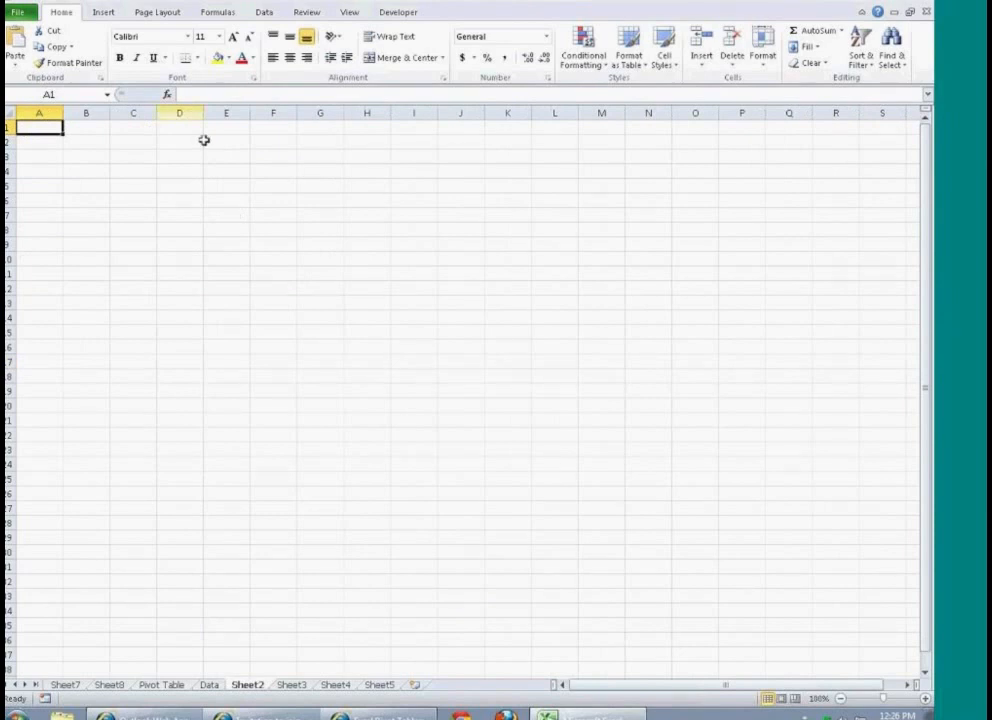
left_click(104, 12)
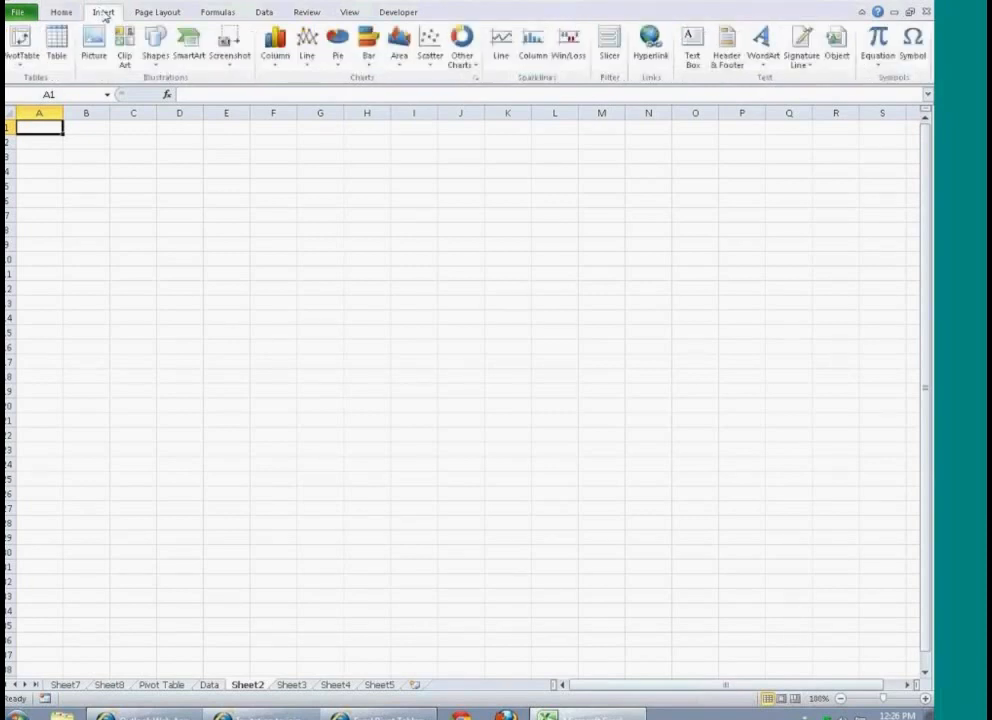
left_click(24, 64)
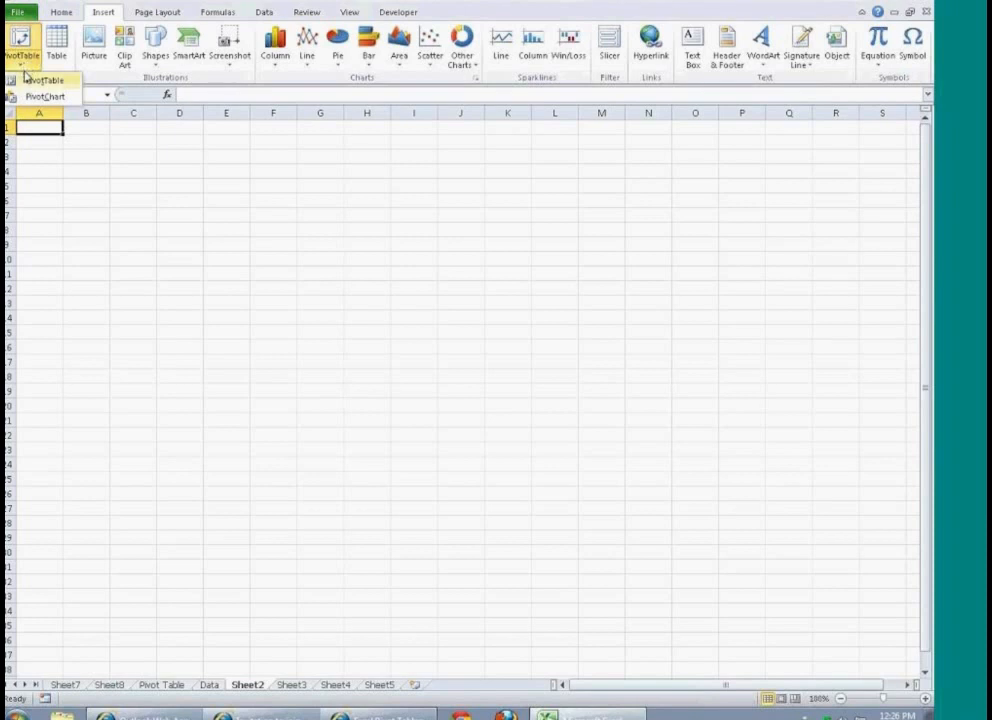
left_click(36, 82)
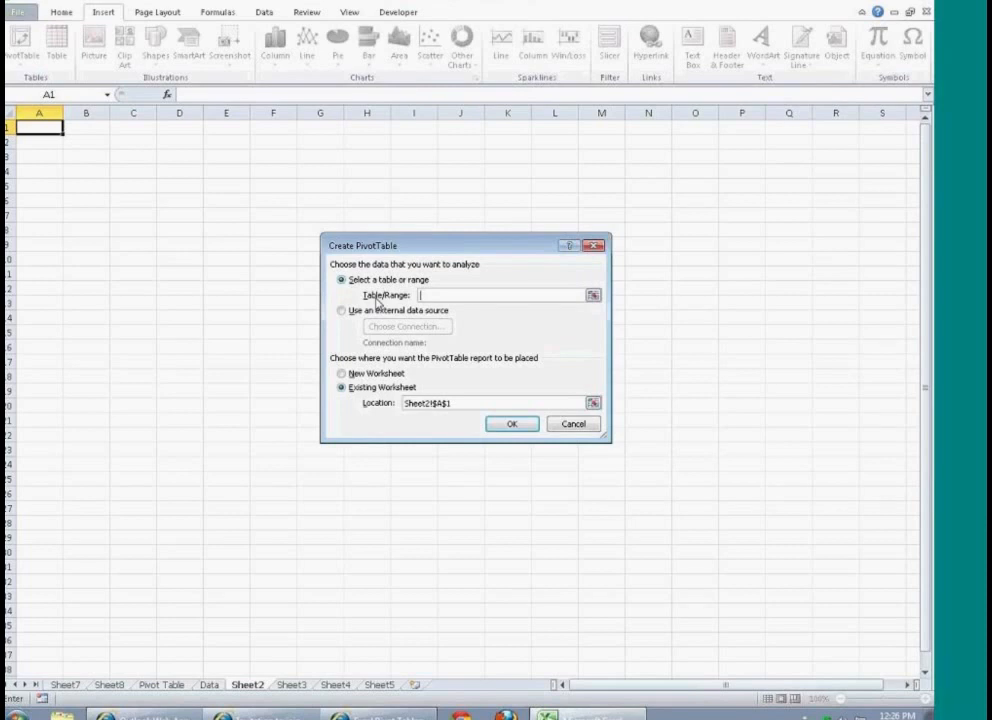
left_click(341, 311)
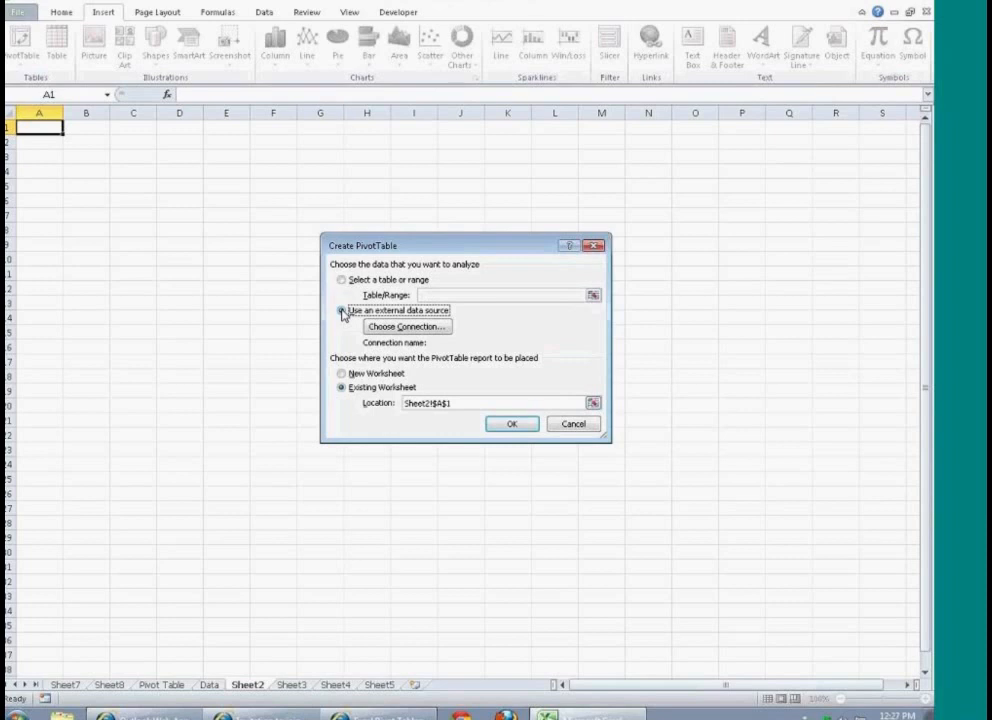
left_click(404, 333)
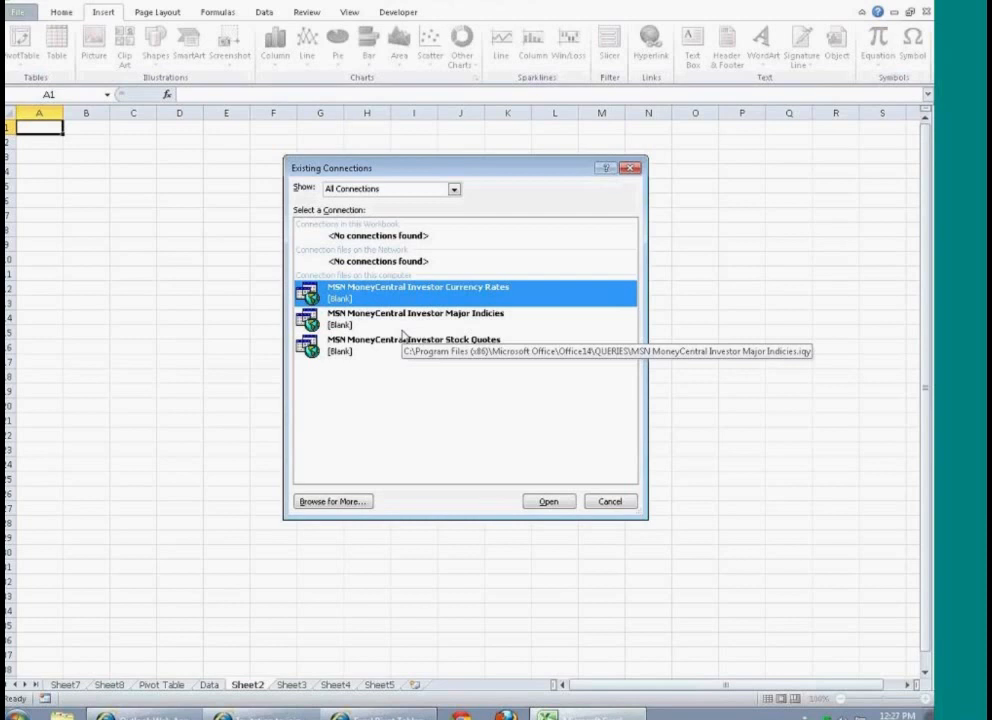
Step: Examine the existing MSN MoneyCentral connections and the filter choices for which connections are shown
left_click(388, 327)
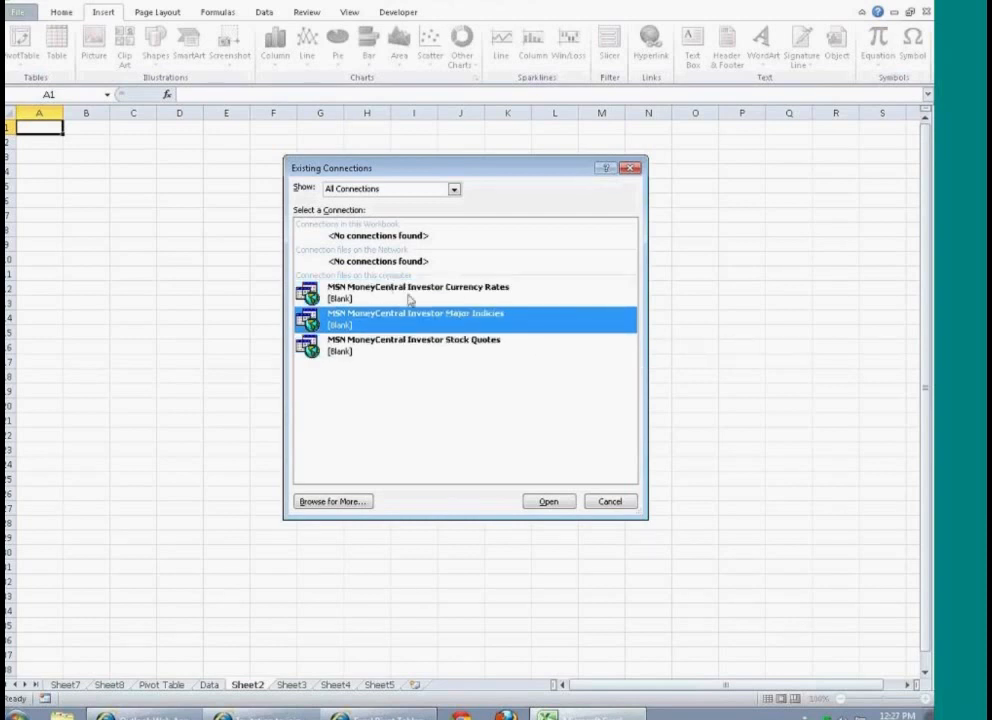
left_click(411, 293)
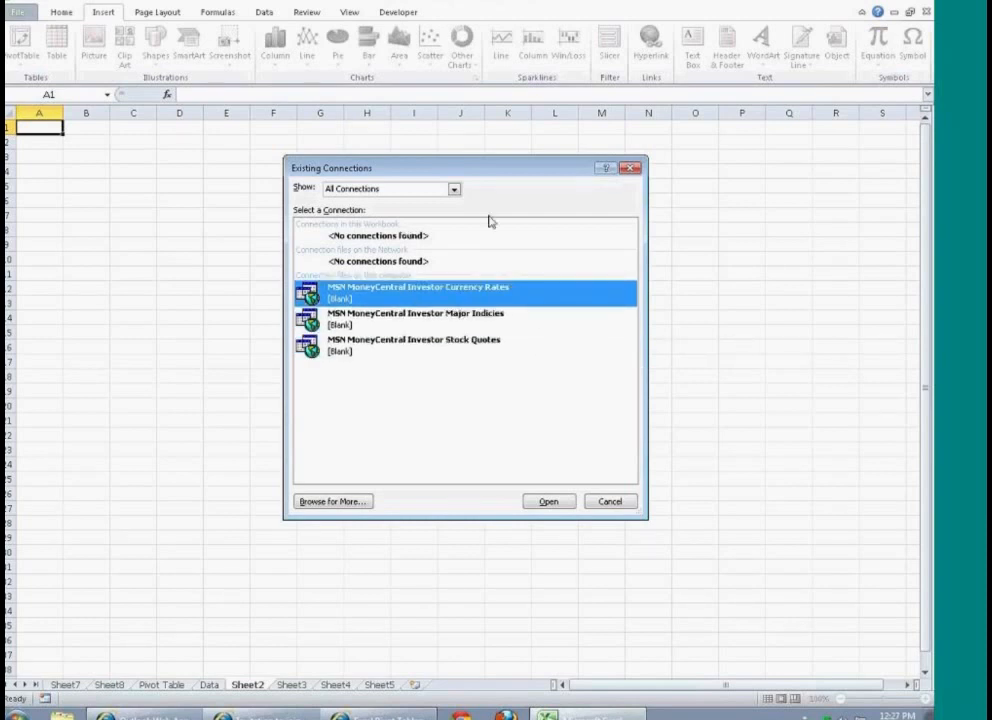
left_click(454, 189)
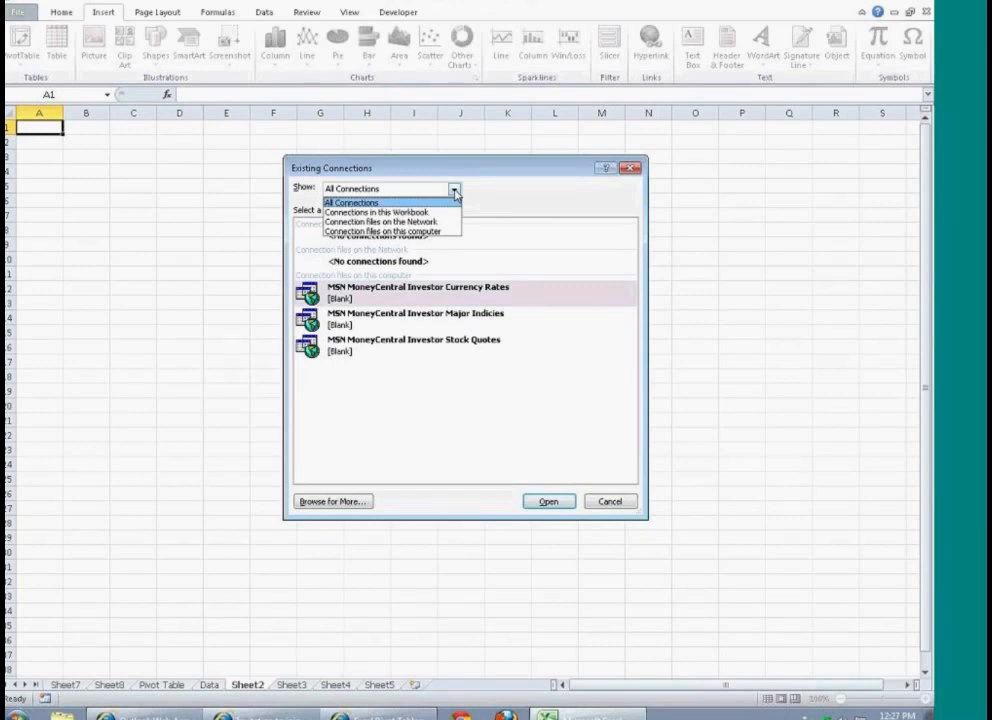
left_click(455, 190)
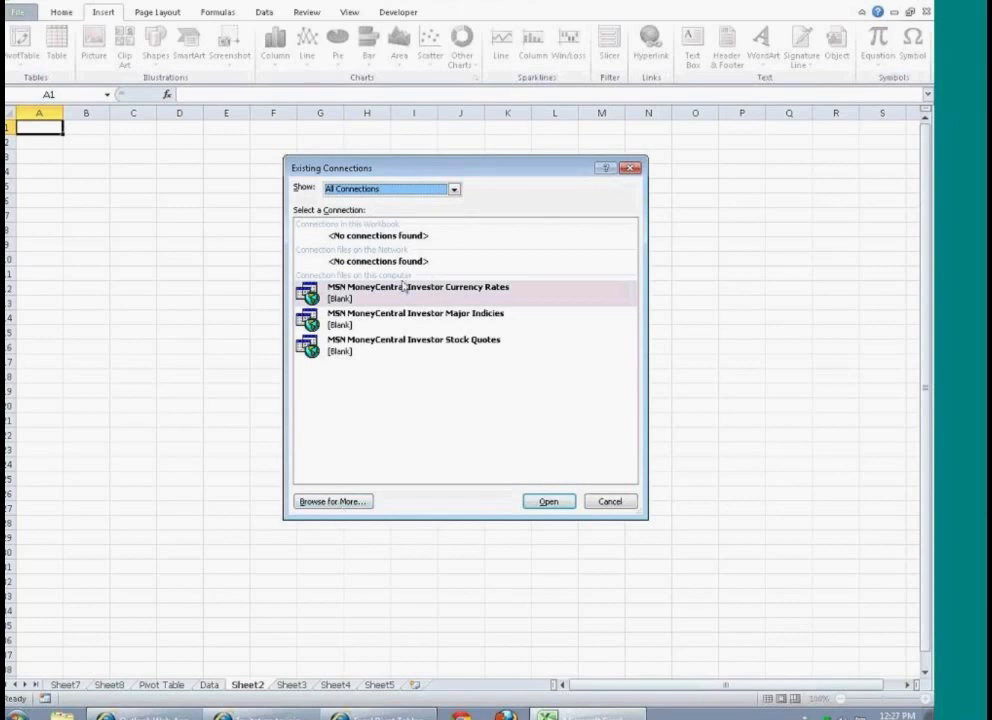
left_click(455, 190)
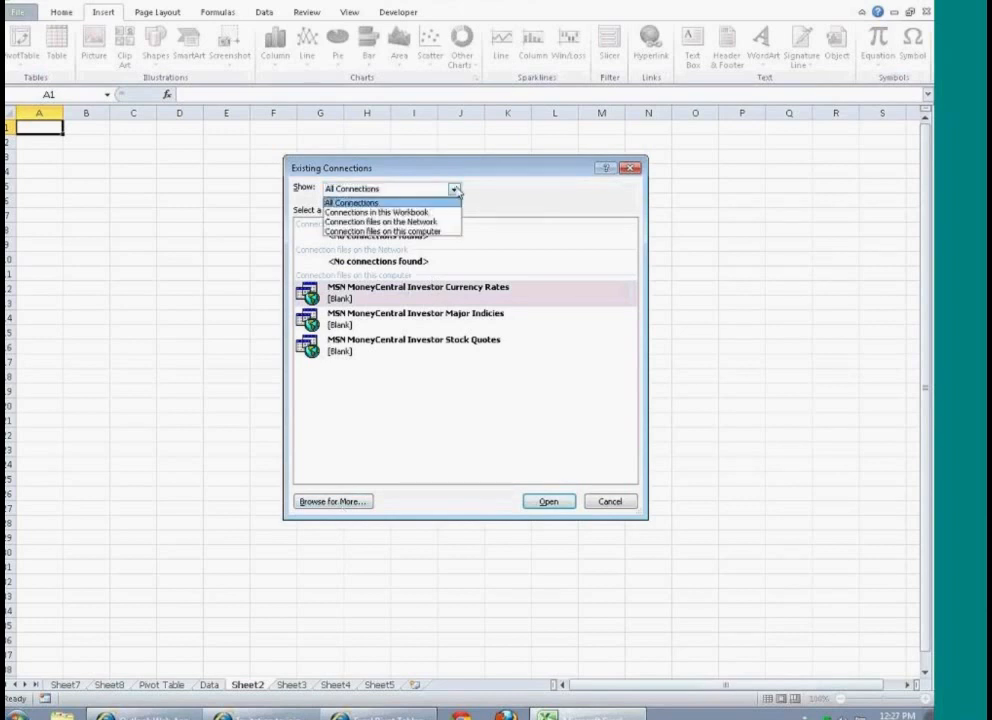
left_click(456, 190)
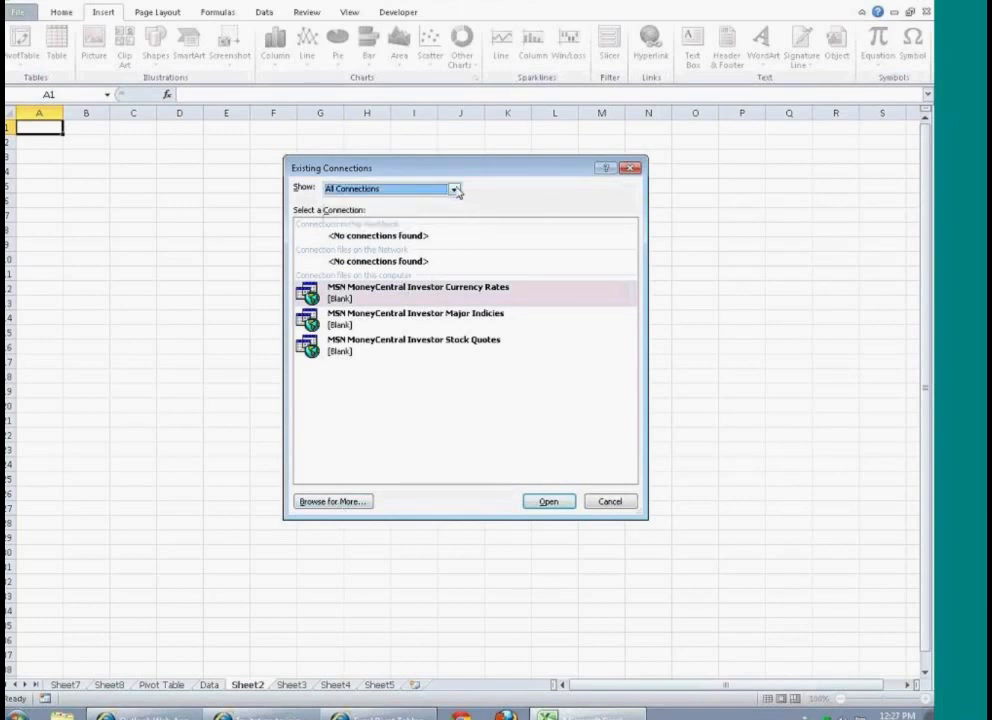
Step: Browse beyond the existing connections and start the Data Connection Wizard for a new source
left_click(338, 506)
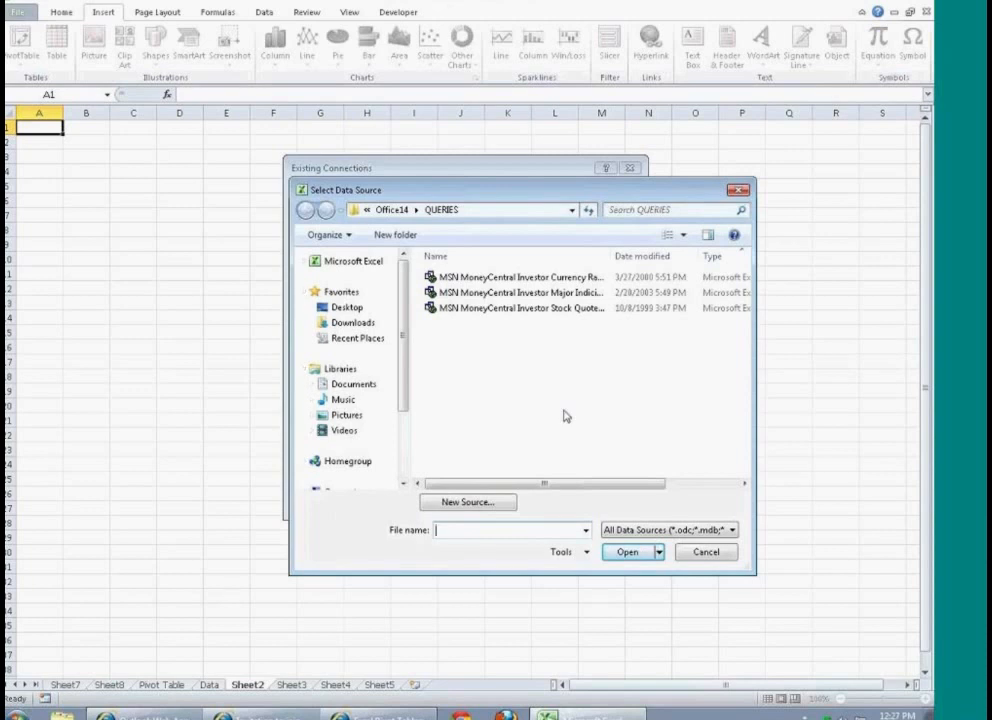
left_click_drag(497, 197, 492, 139)
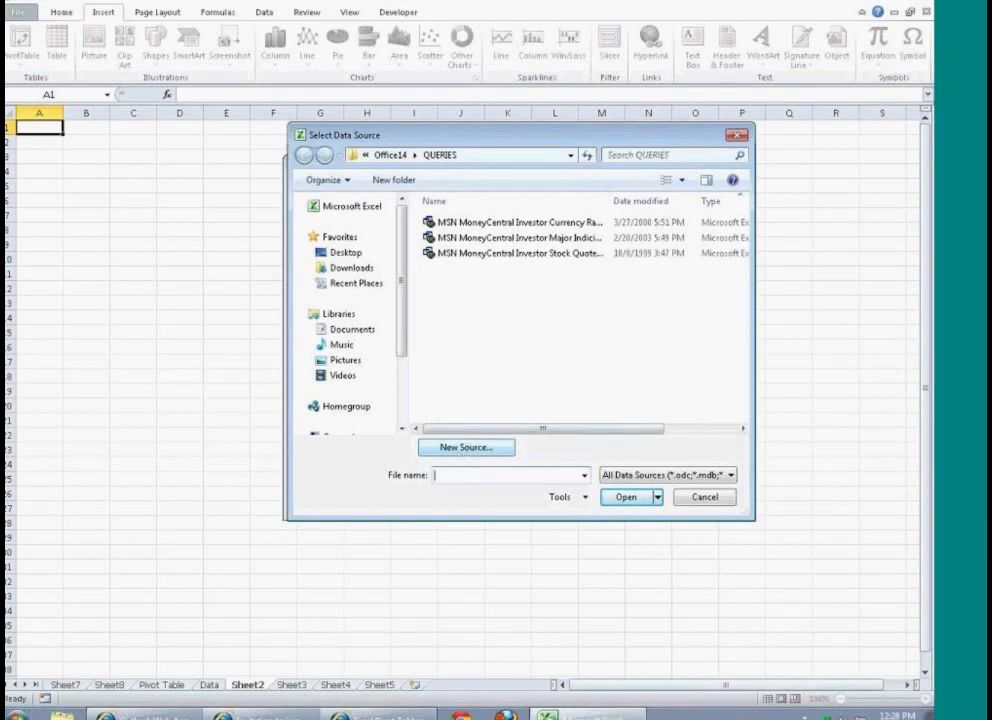
left_click(468, 451)
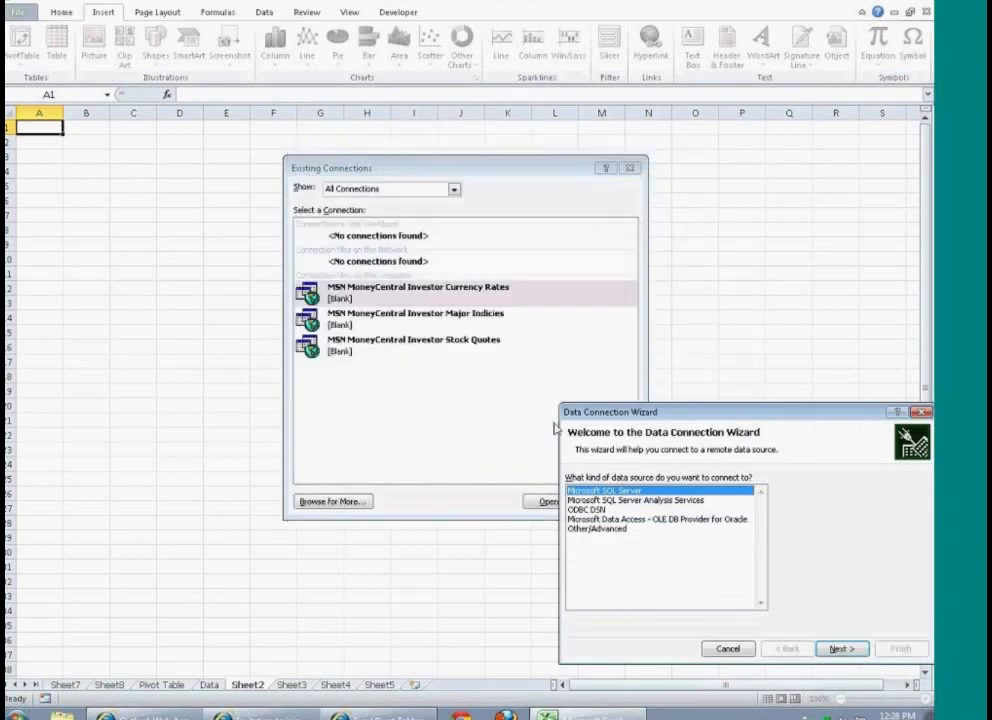
left_click_drag(651, 413, 378, 193)
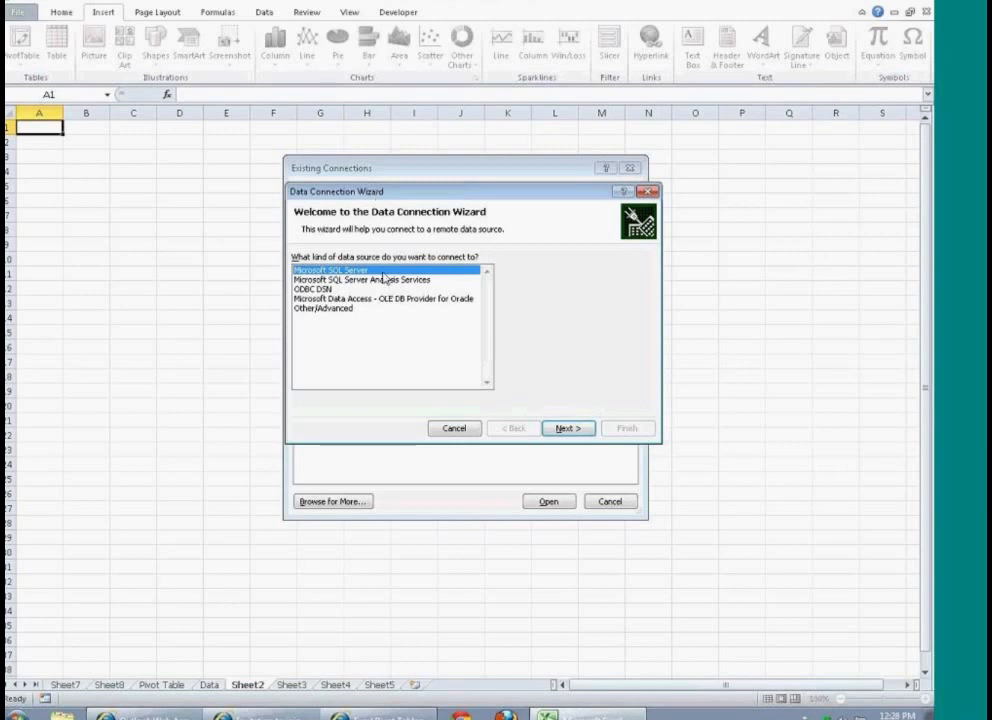
left_click(331, 290)
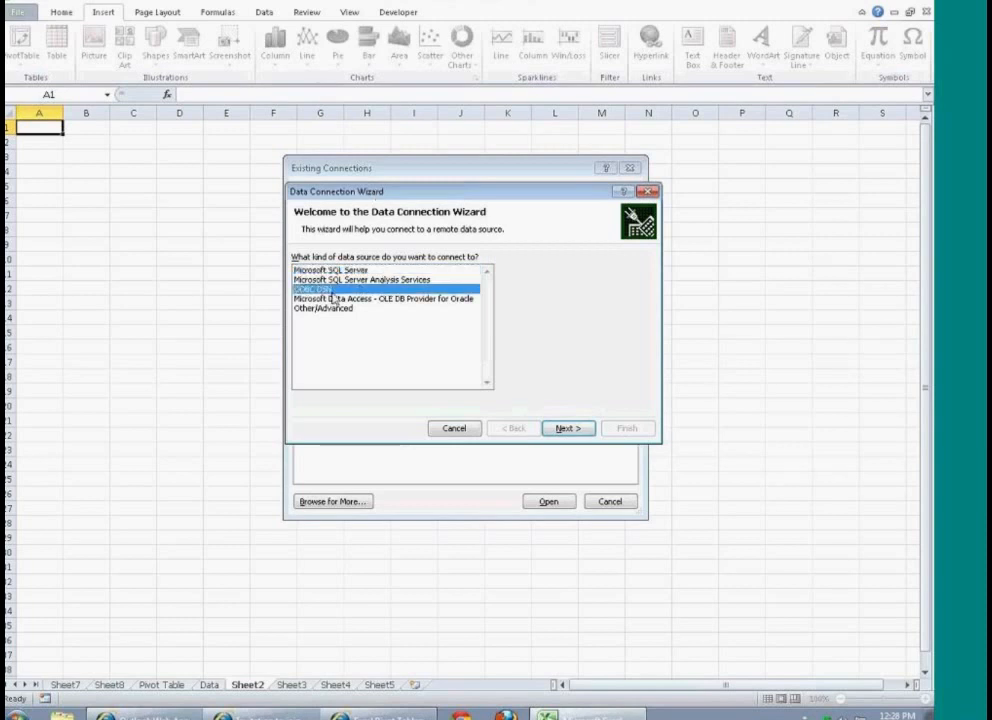
left_click(336, 299)
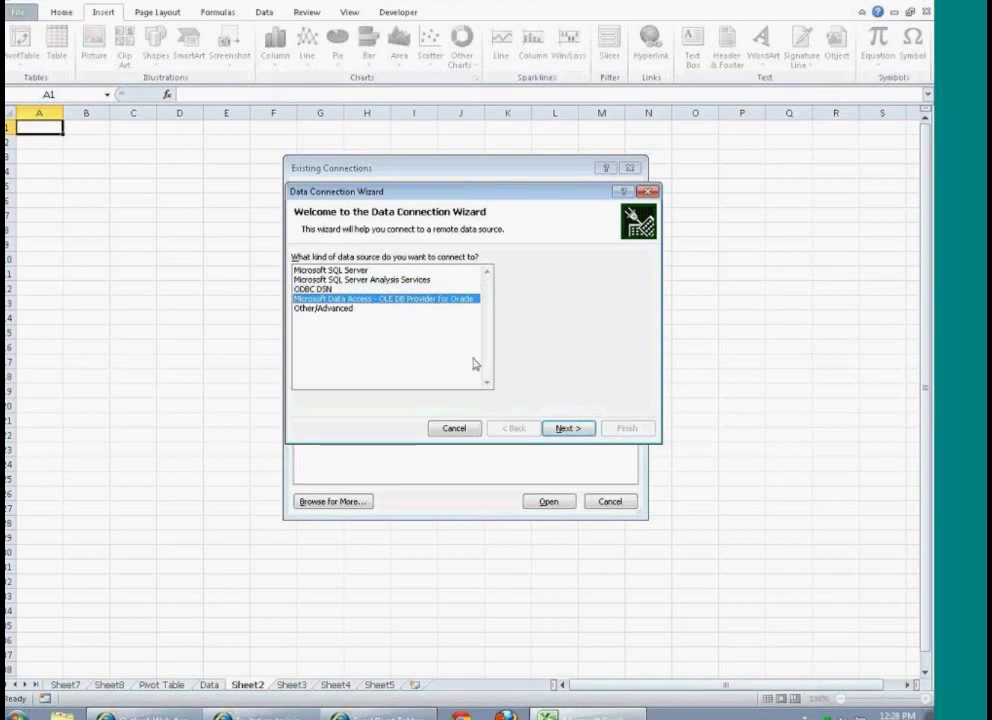
left_click(341, 310)
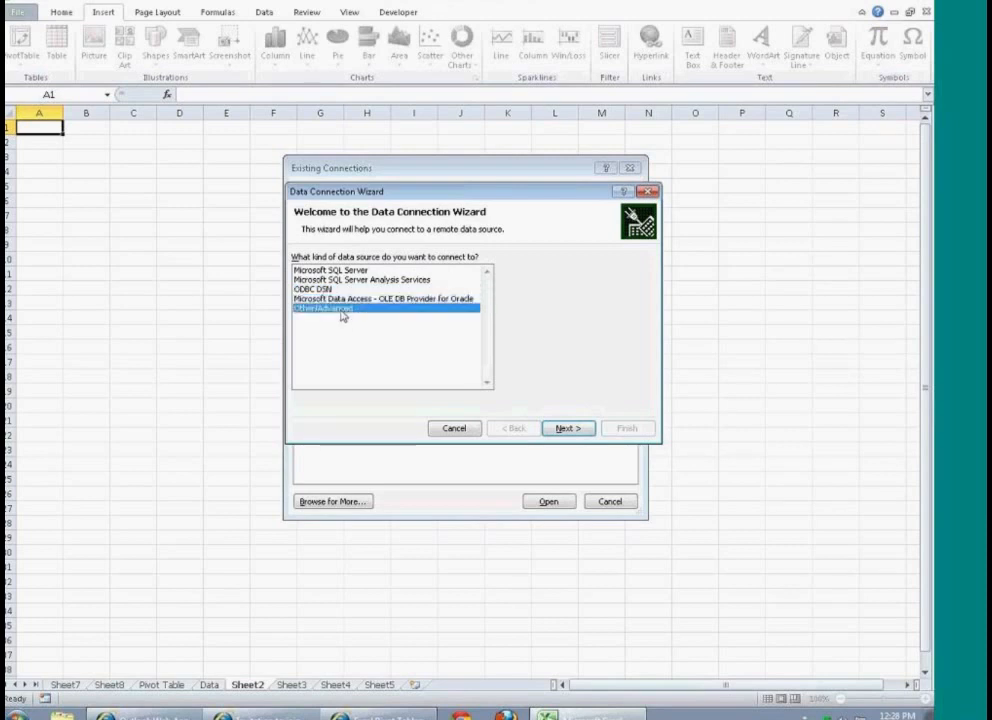
left_click(397, 291)
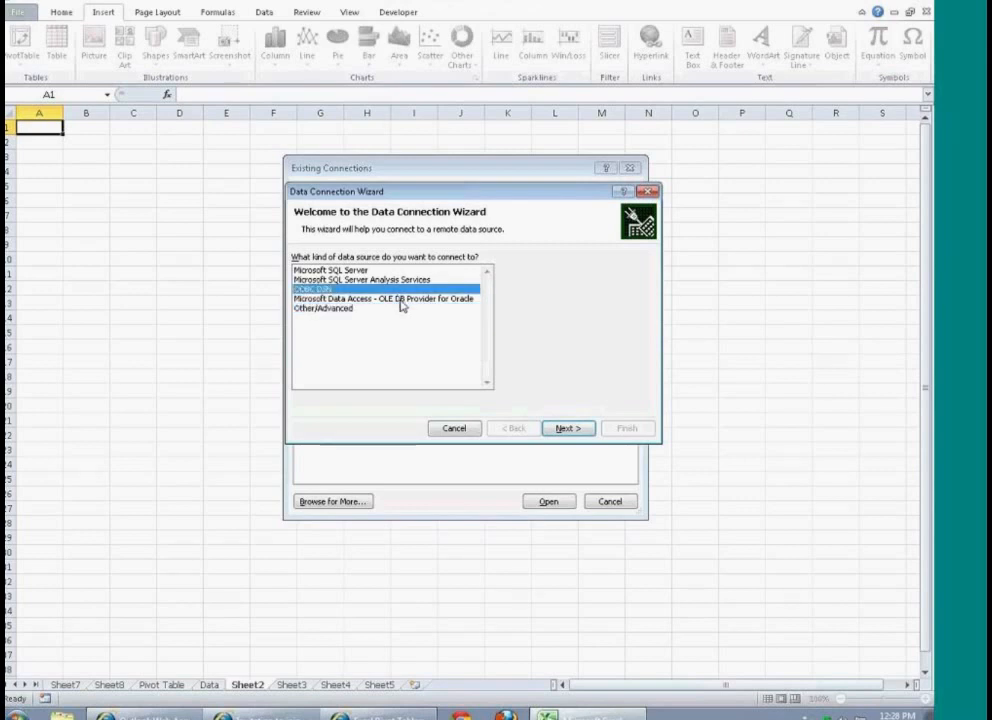
left_click(400, 300)
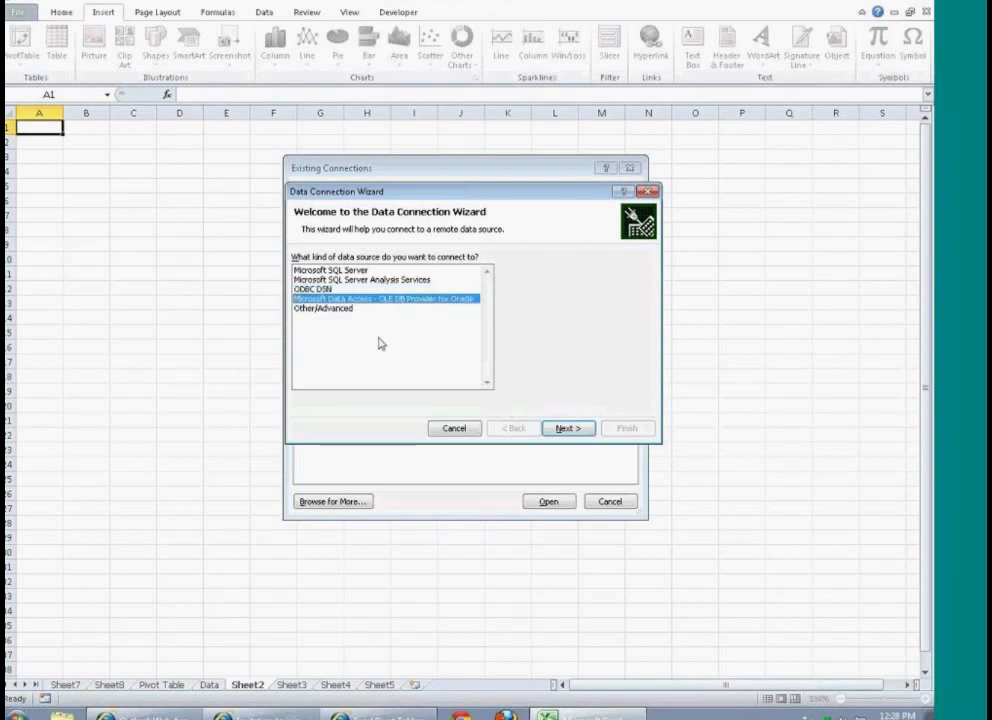
left_click(567, 428)
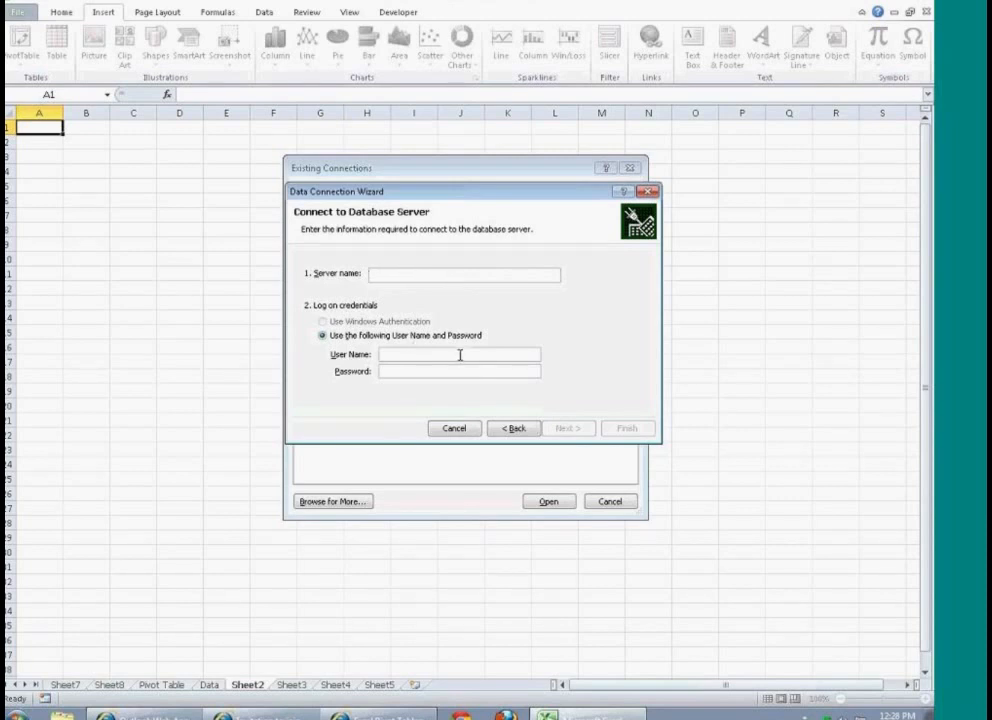
left_click(511, 428)
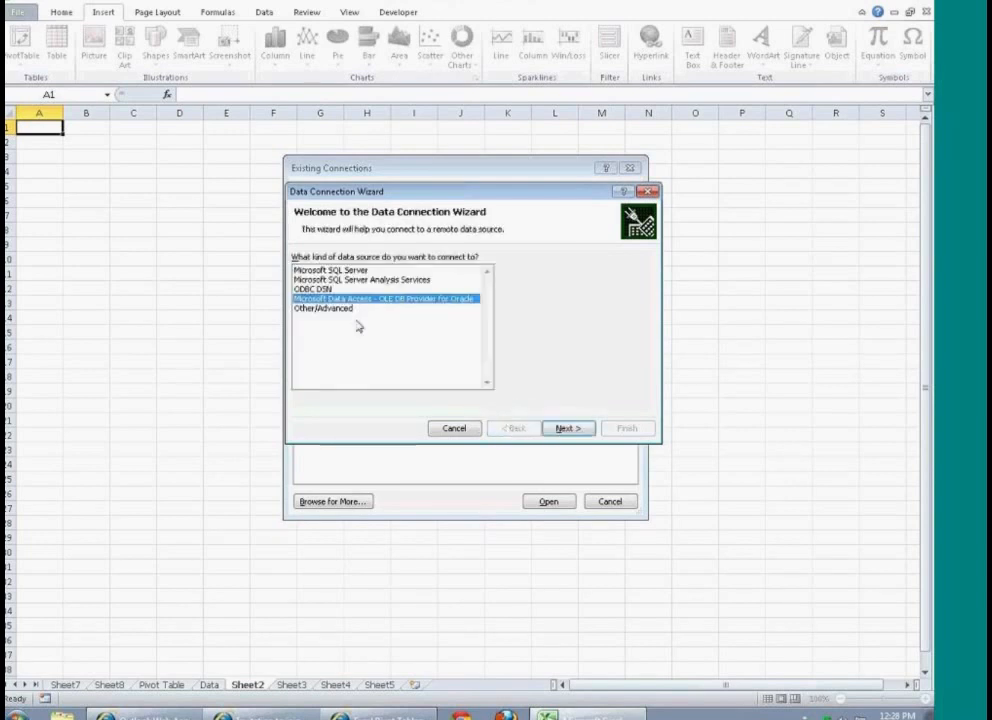
Step: Choose the Other/Advanced data source kind and select the Microsoft Office 12.0 Access Database Engine OLE DB Provider
left_click(323, 309)
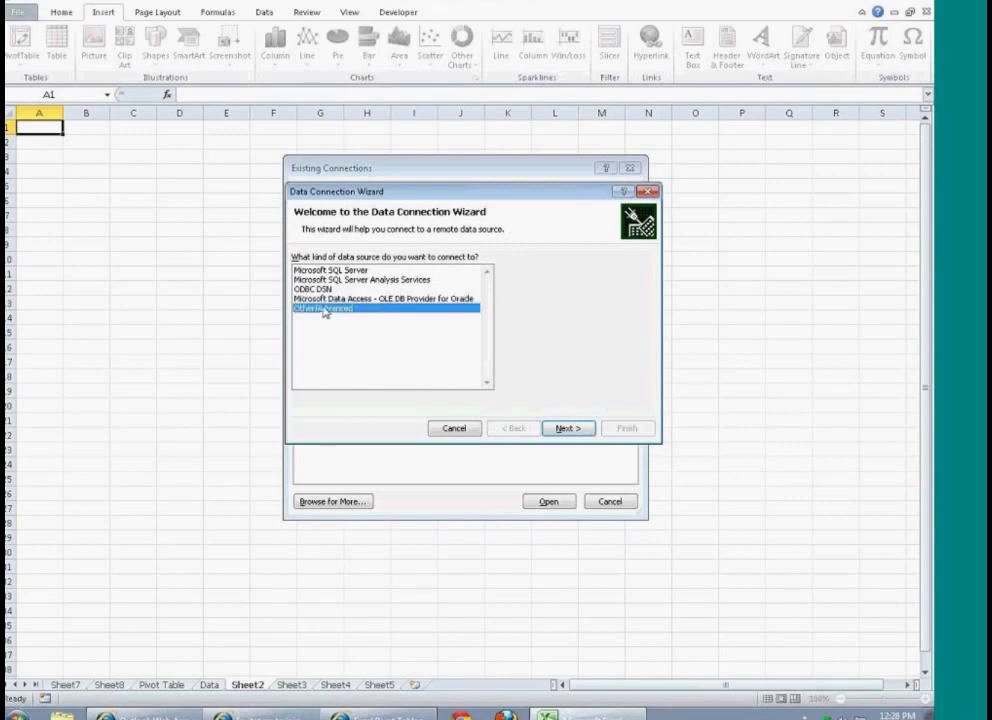
left_click(568, 430)
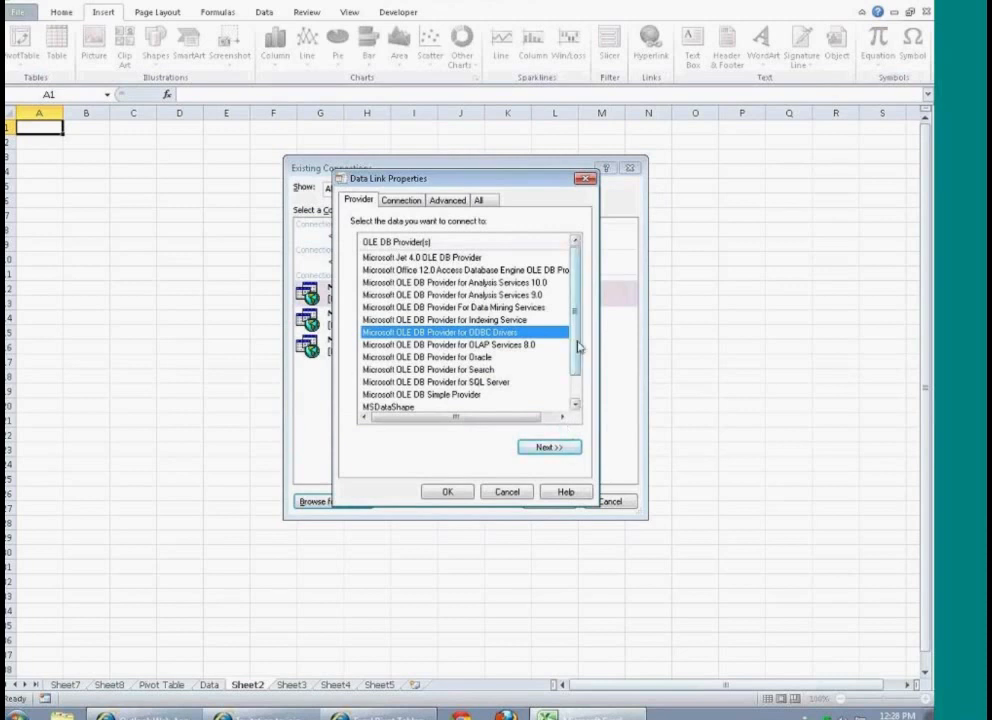
mouse_move(578, 346)
left_mouse_down()
mouse_move(578, 383)
mouse_move(576, 326)
left_mouse_up()
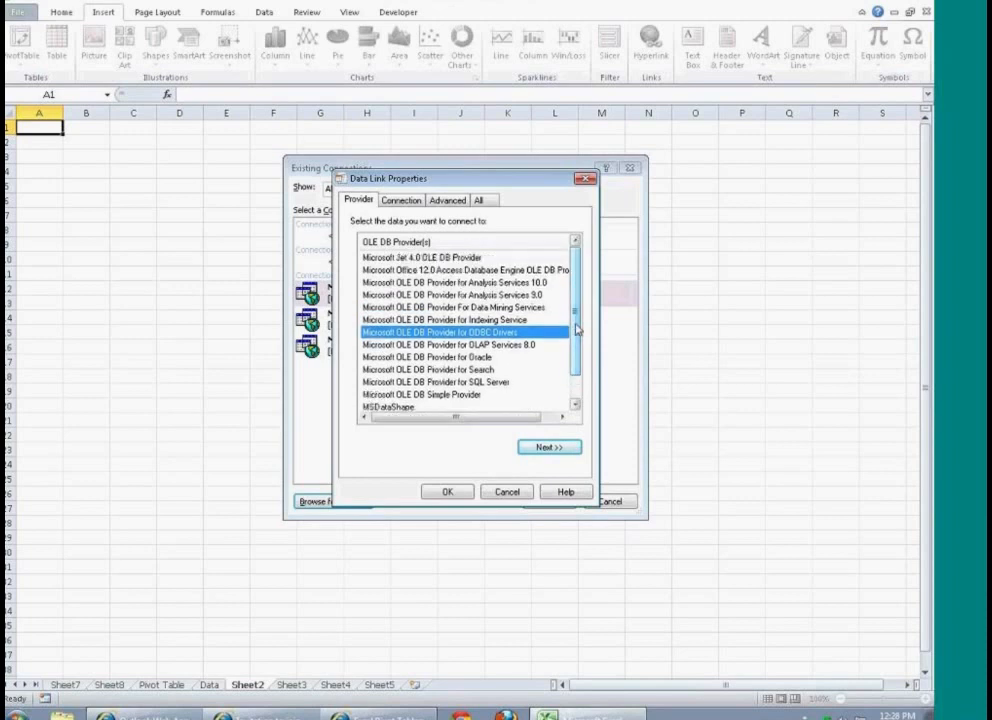
left_click(535, 270)
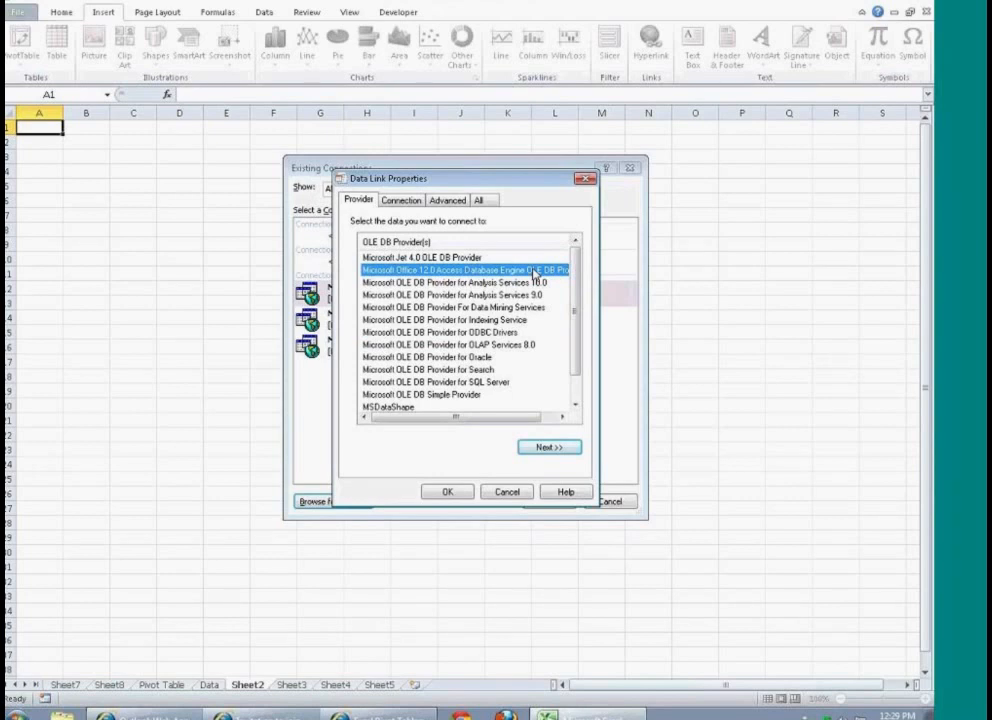
Step: Examine the connection, advanced and initialization properties of the Access provider and return to the provider list
left_click(398, 200)
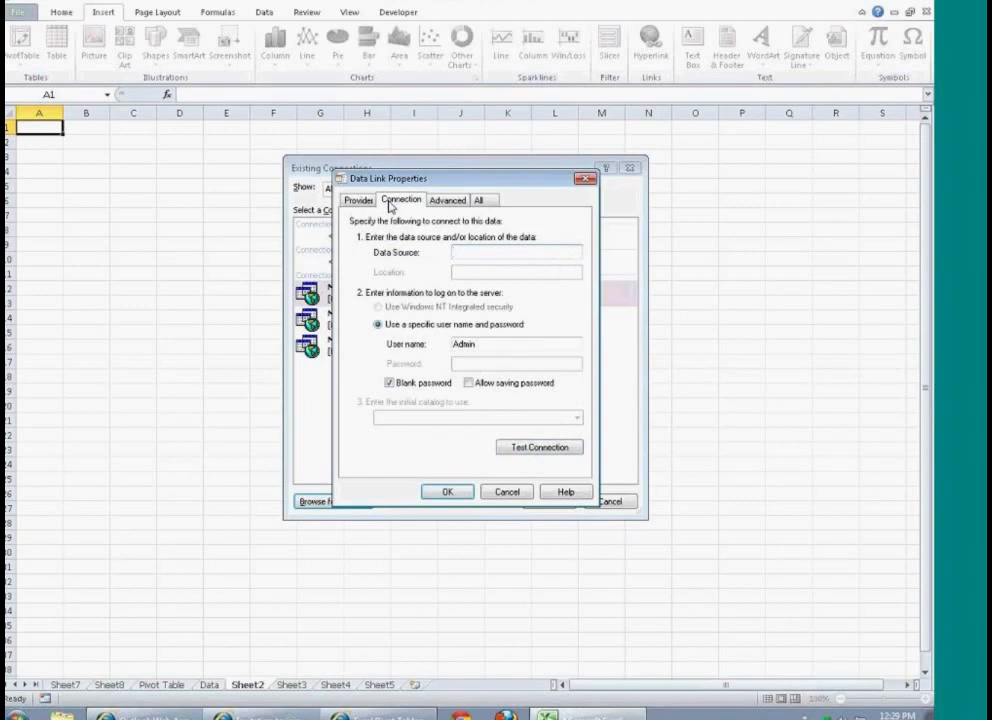
left_click(445, 200)
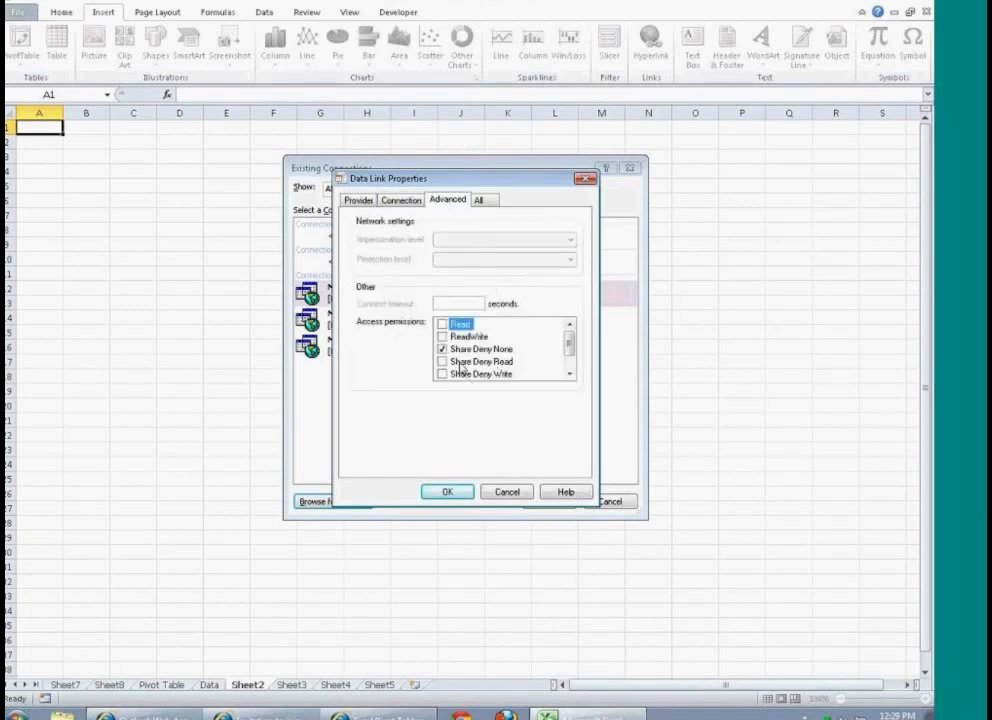
left_click(479, 202)
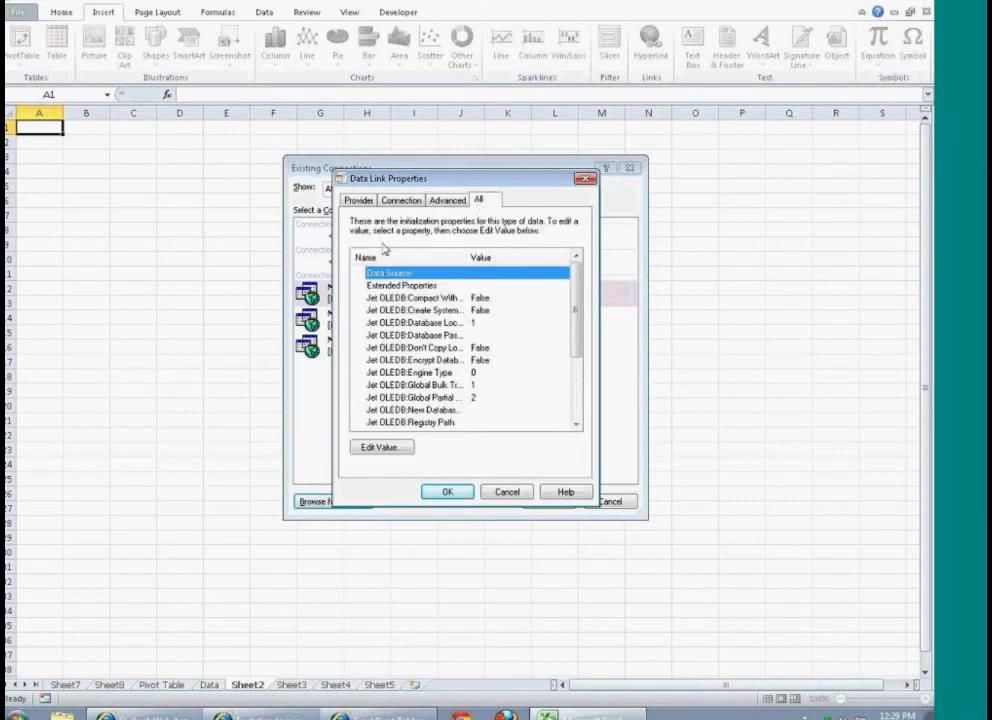
left_click(358, 205)
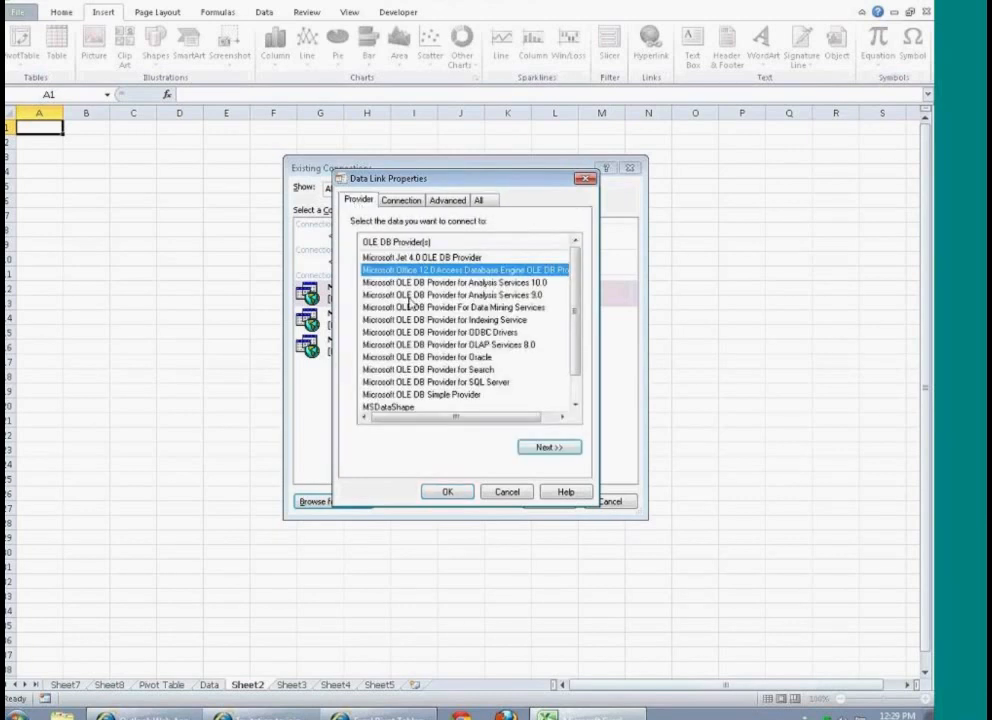
Step: Cancel the OLE DB provider setup and choose ODBC DSN with MS Access Database as the data source
left_click(510, 494)
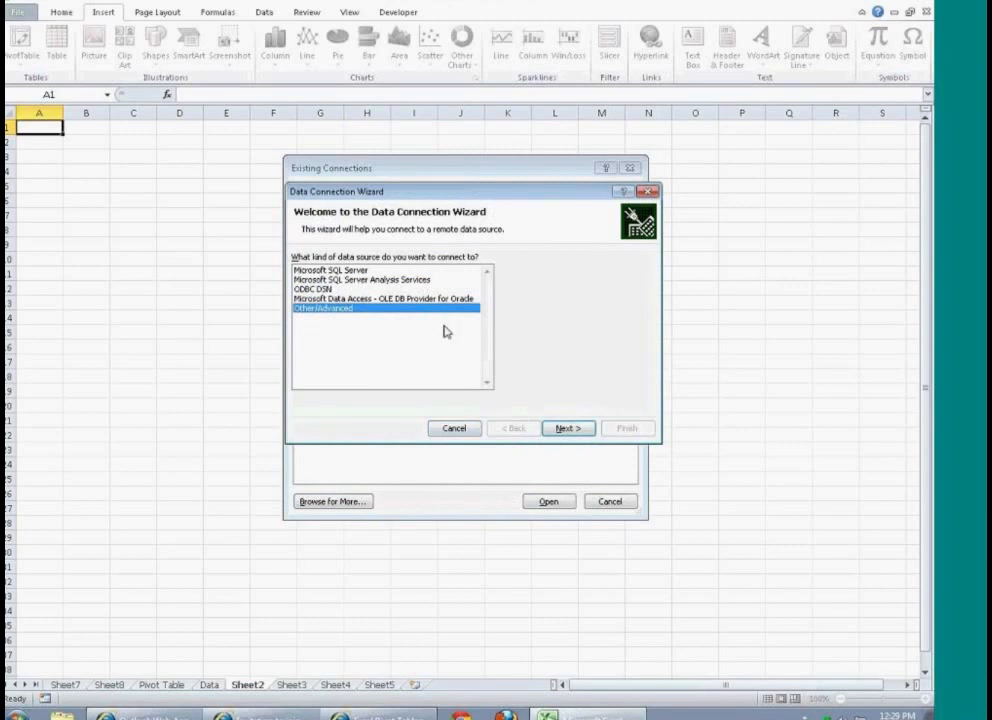
left_click(338, 290)
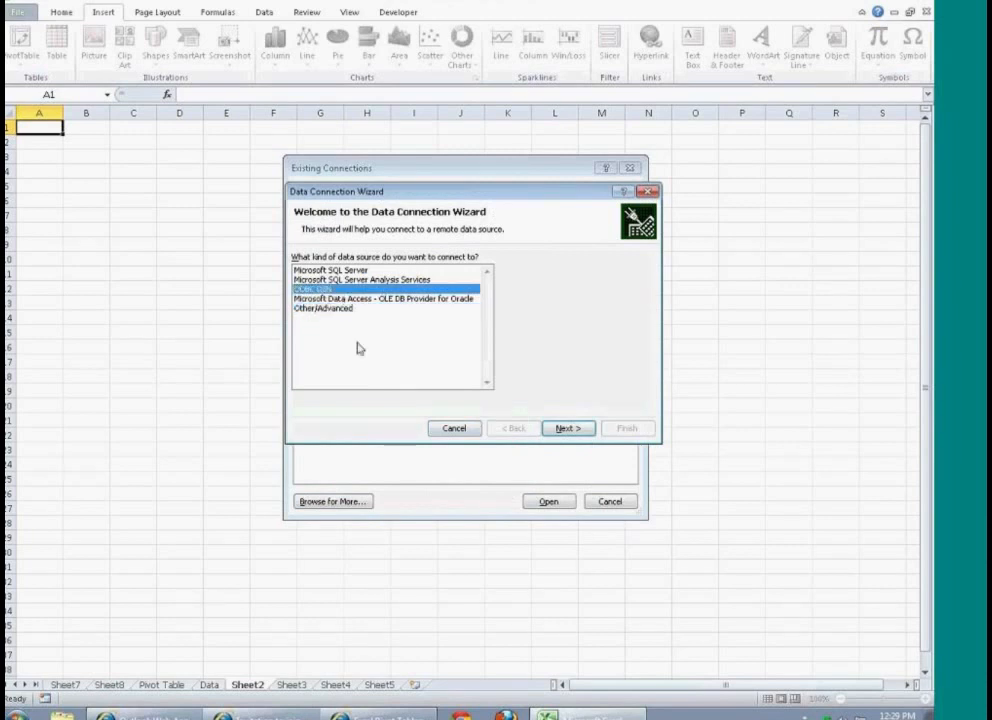
left_click(563, 429)
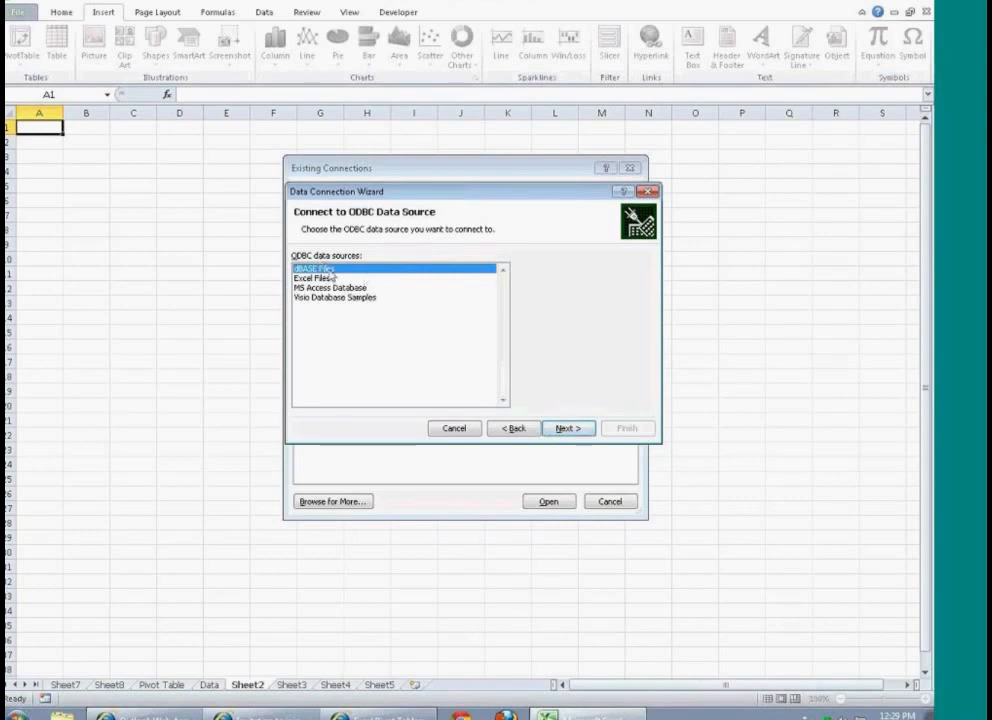
left_click(335, 287)
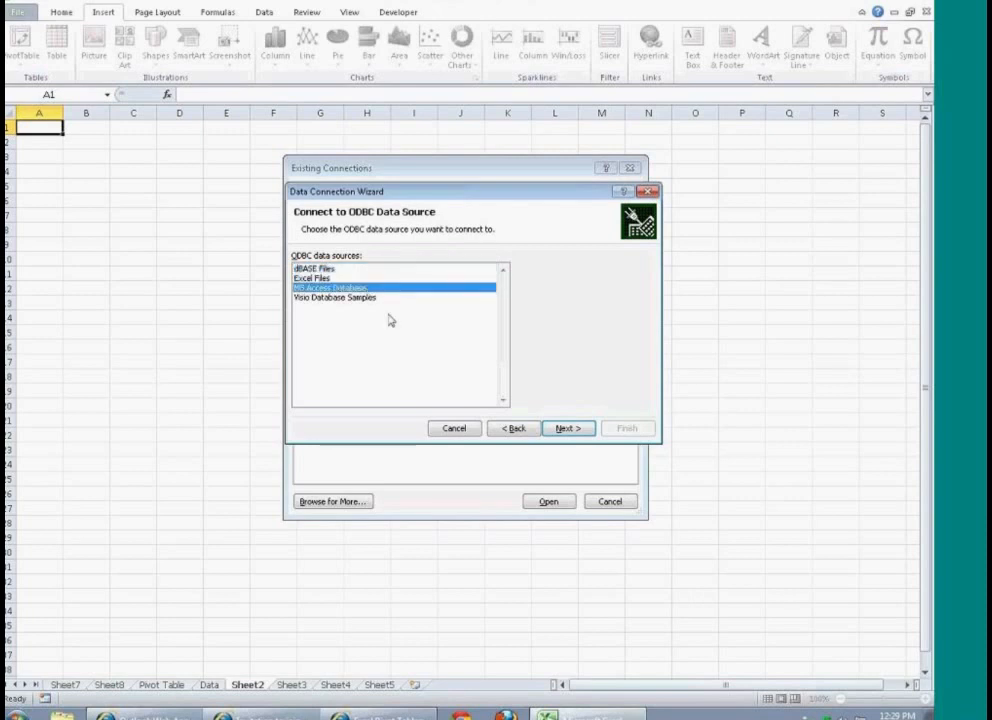
left_click(377, 299)
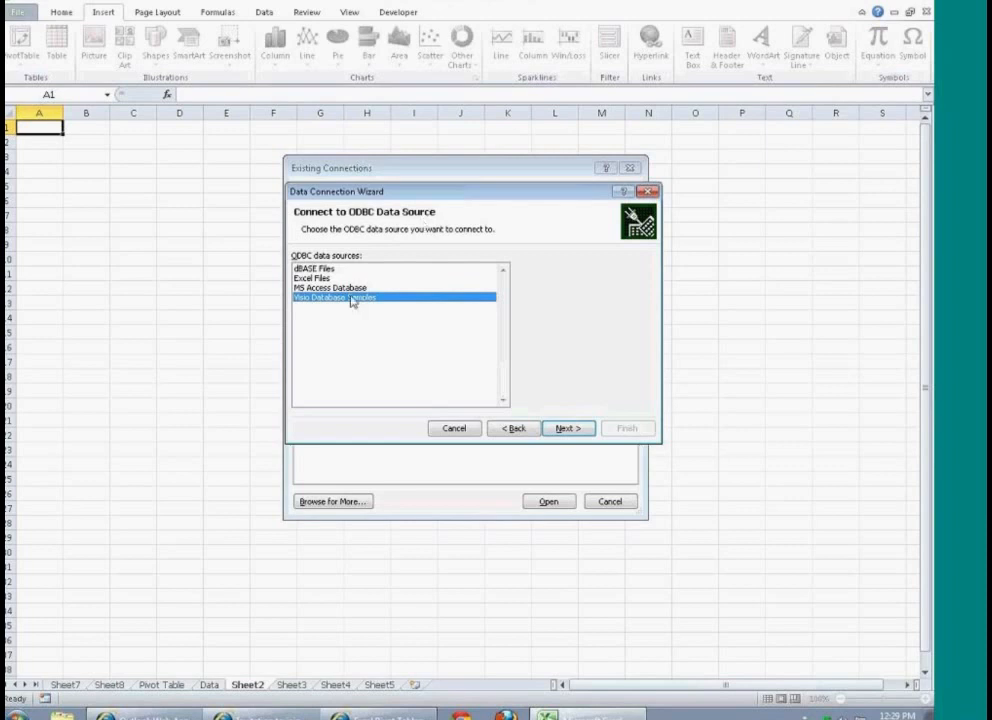
left_click(487, 288)
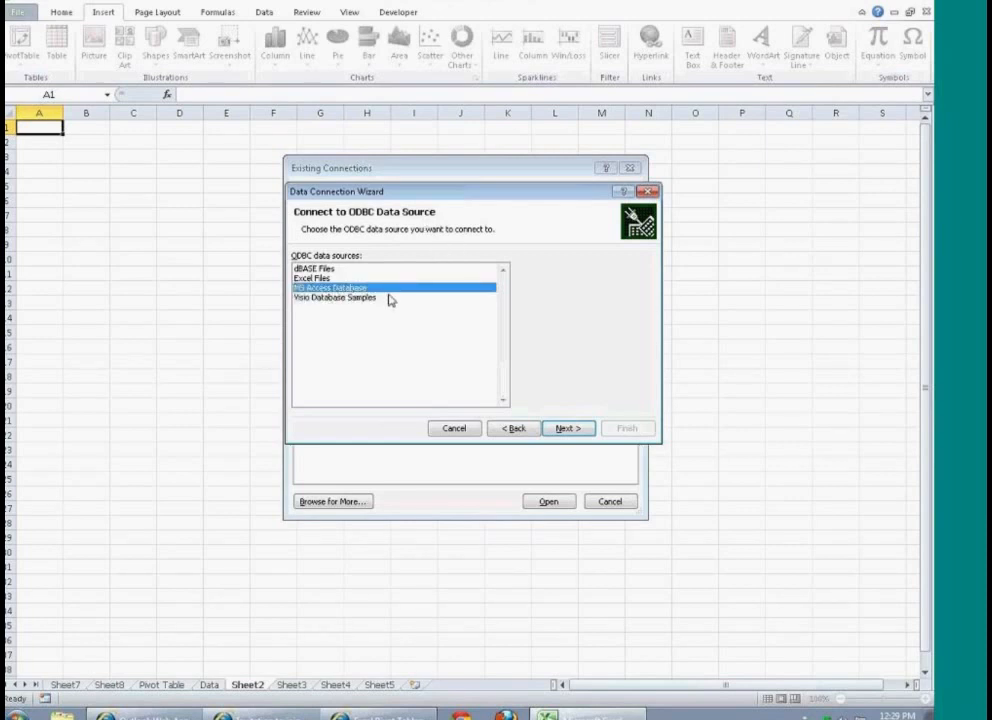
left_click(567, 428)
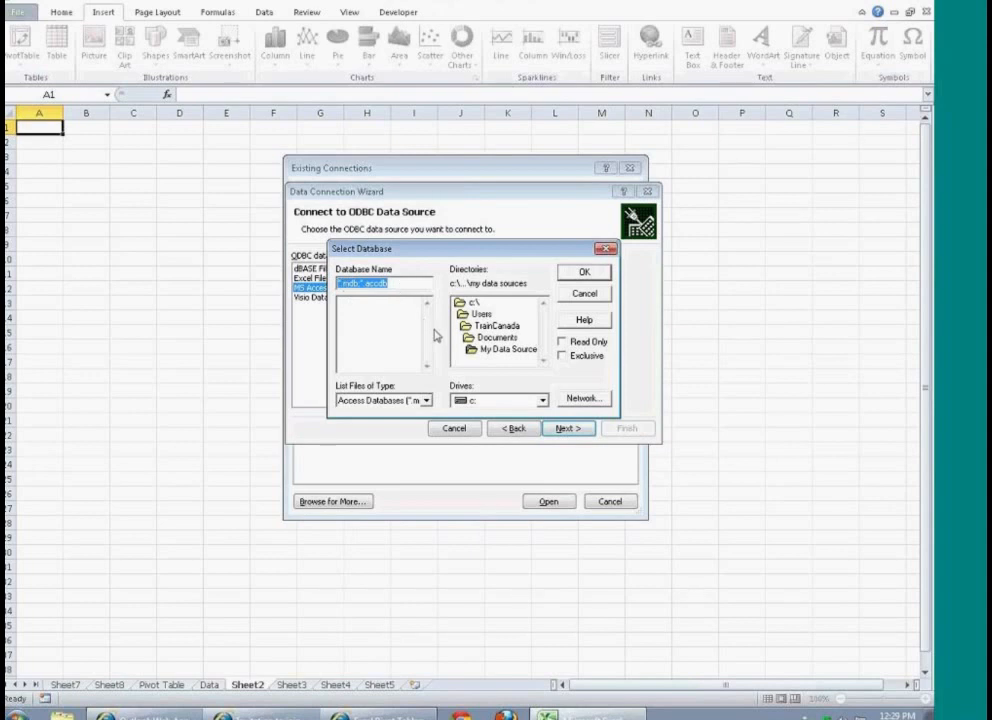
Step: Select the nwind.accdb database on drive e: for the connection
left_click(542, 400)
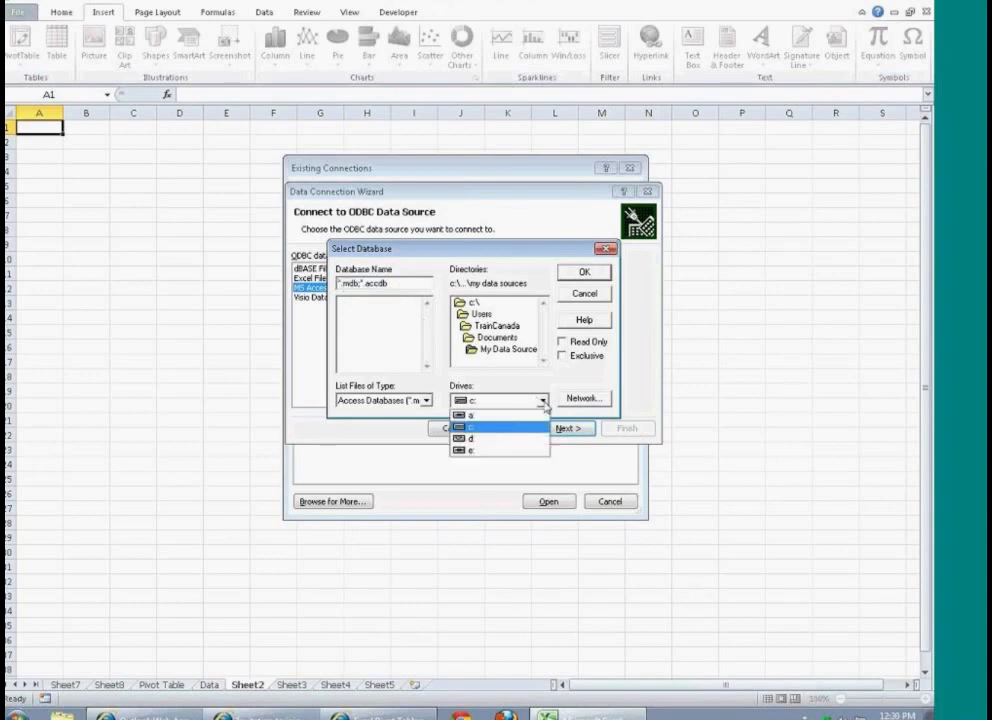
left_click(482, 453)
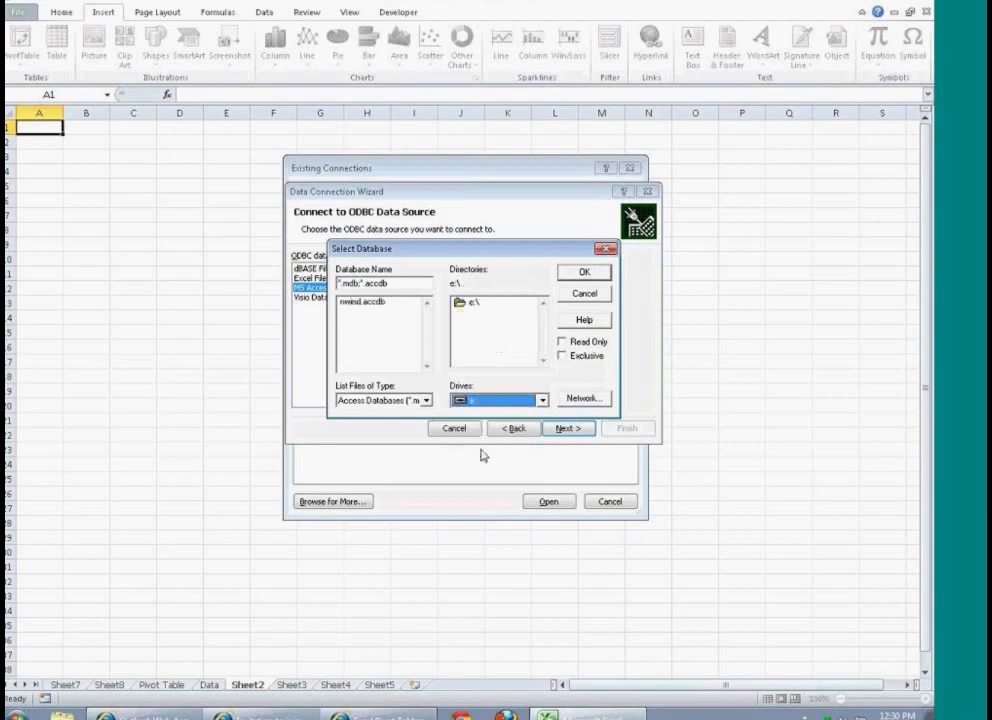
left_click(358, 302)
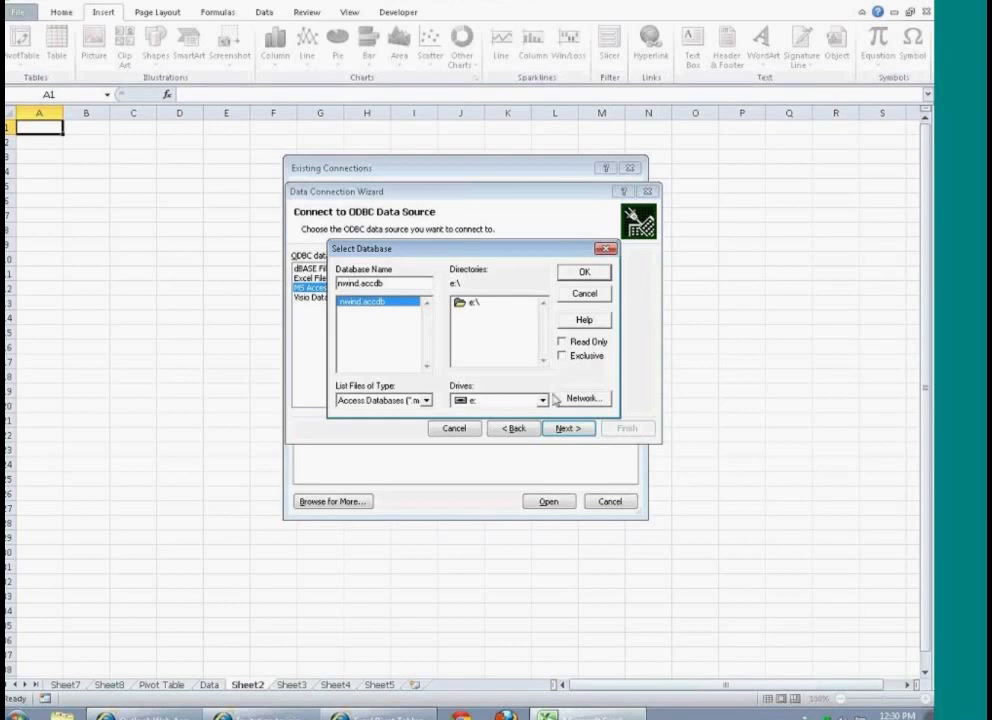
left_click(578, 272)
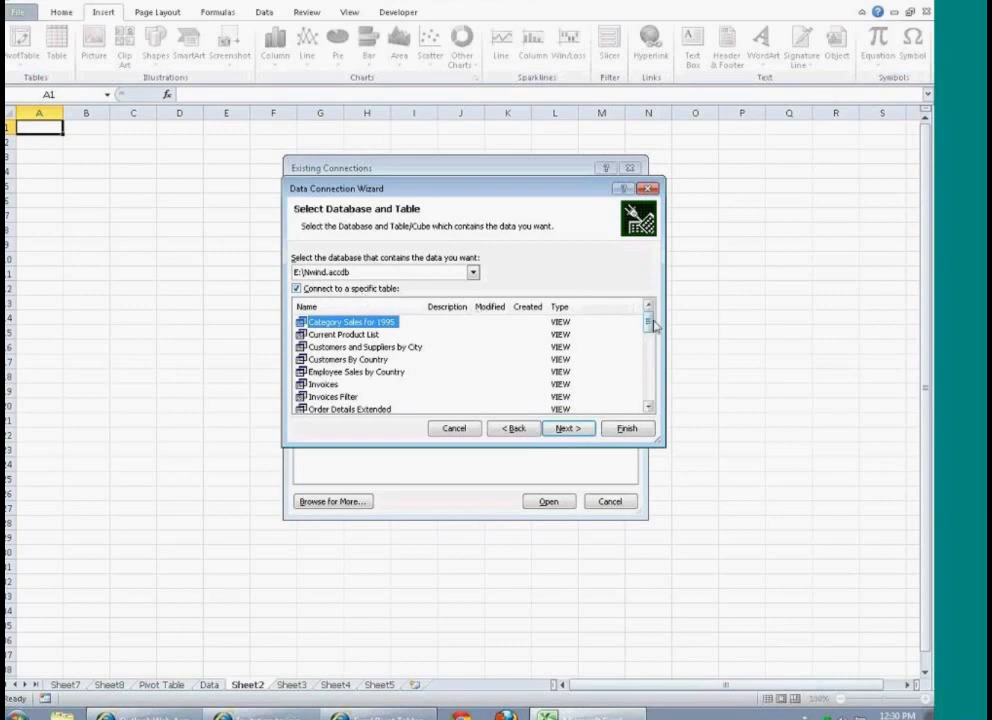
Step: Connect to the Product Sales for 1995 view and save the data connection file under its suggested name
left_click_drag(653, 325, 553, 323)
scroll(648, 337, "down", 2)
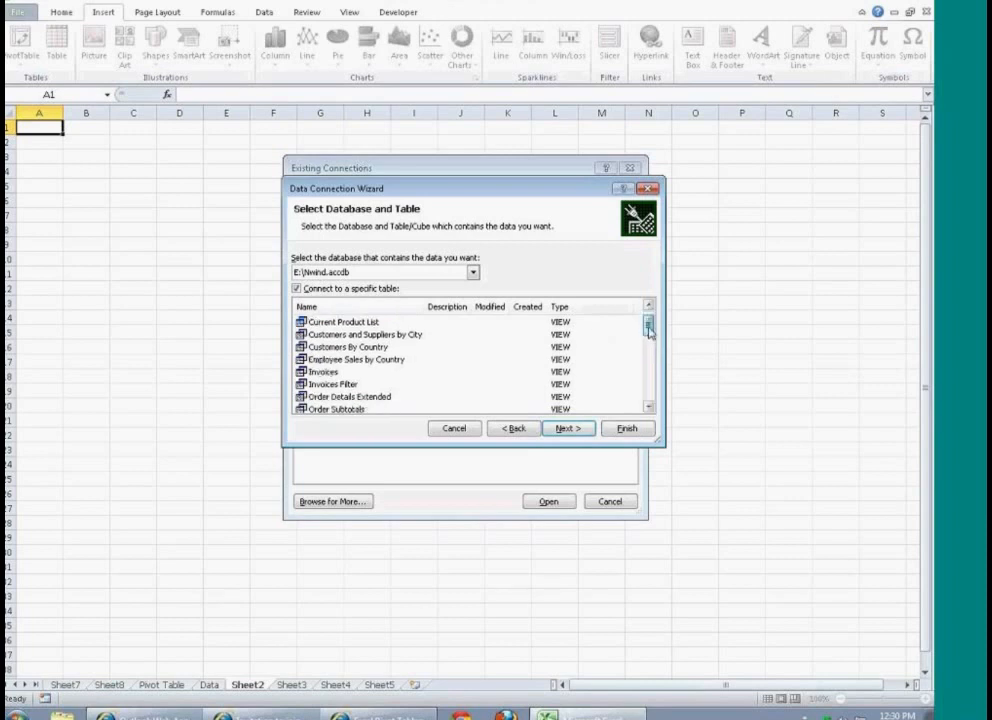
left_click(425, 358)
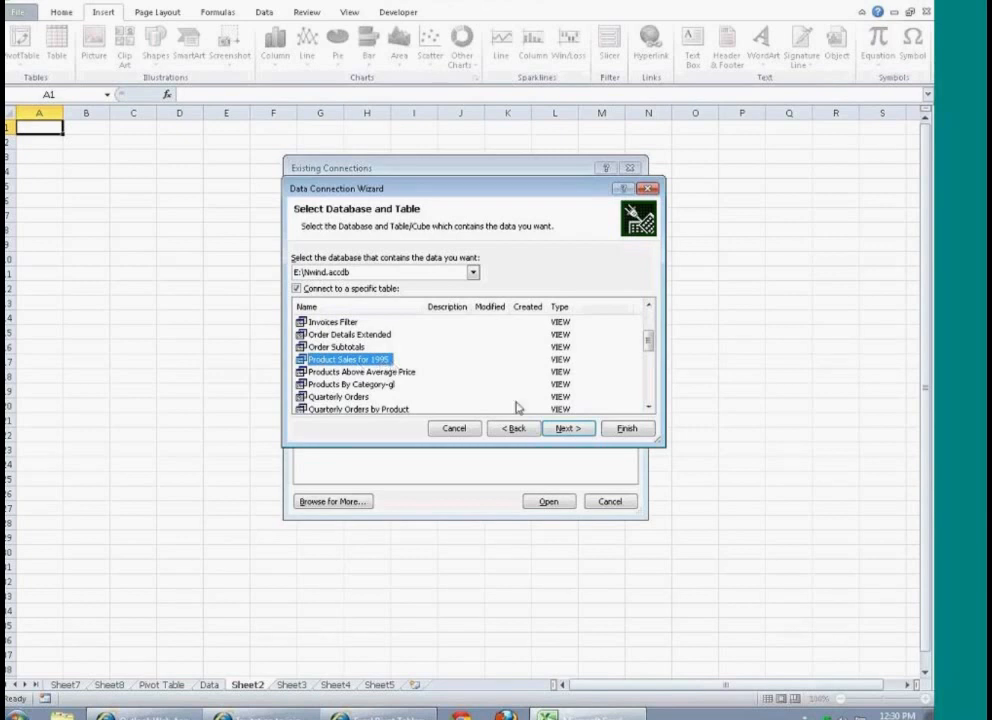
left_click(566, 429)
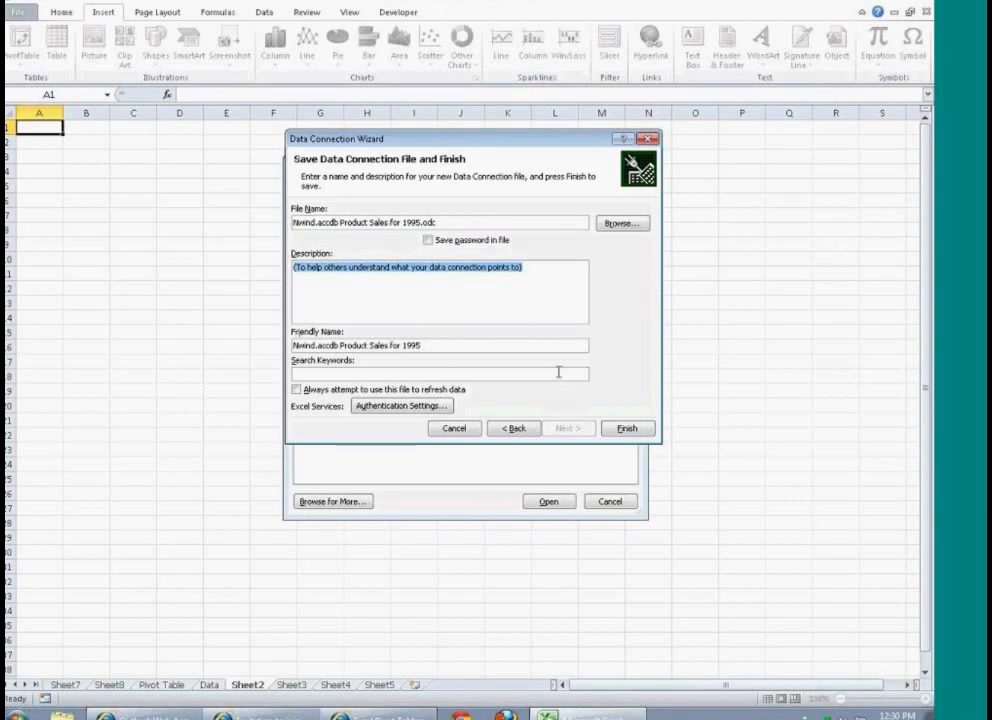
left_click(627, 429)
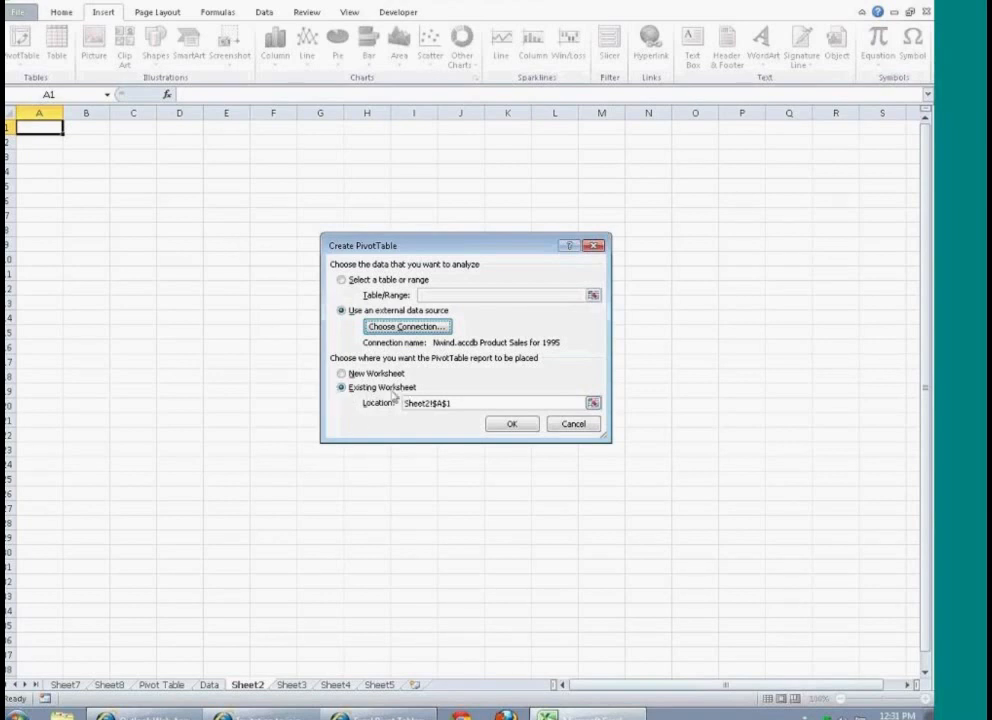
Step: Create the PivotTable at Sheet2 cell A1 with CategoryName and ProductName as row labels and ProductSales as values
left_click(510, 425)
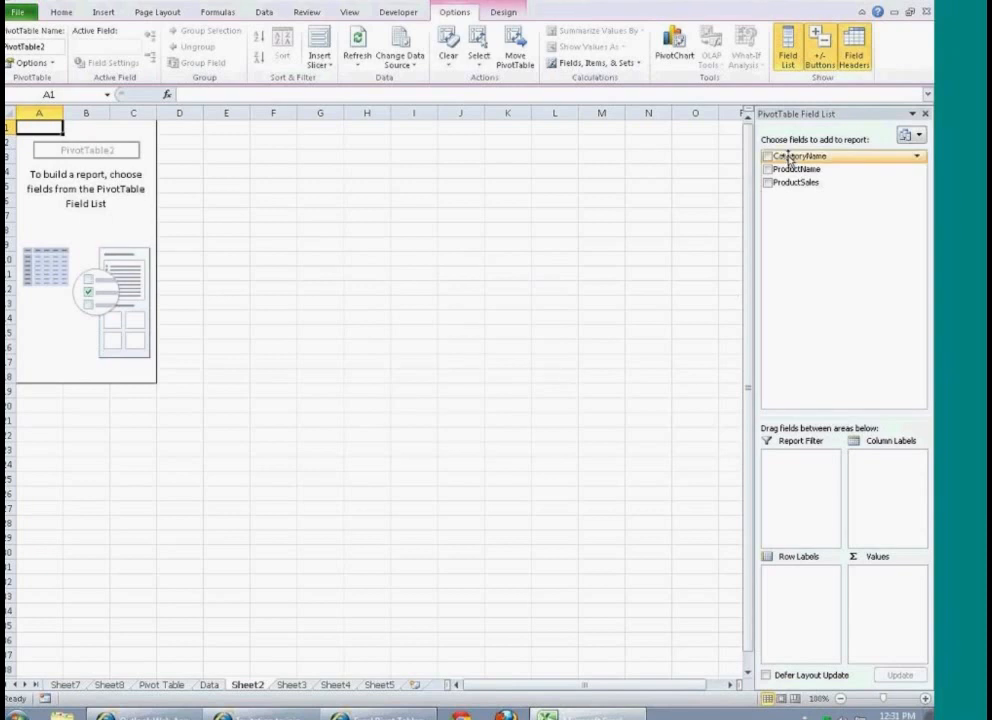
left_click_drag(789, 158, 815, 585)
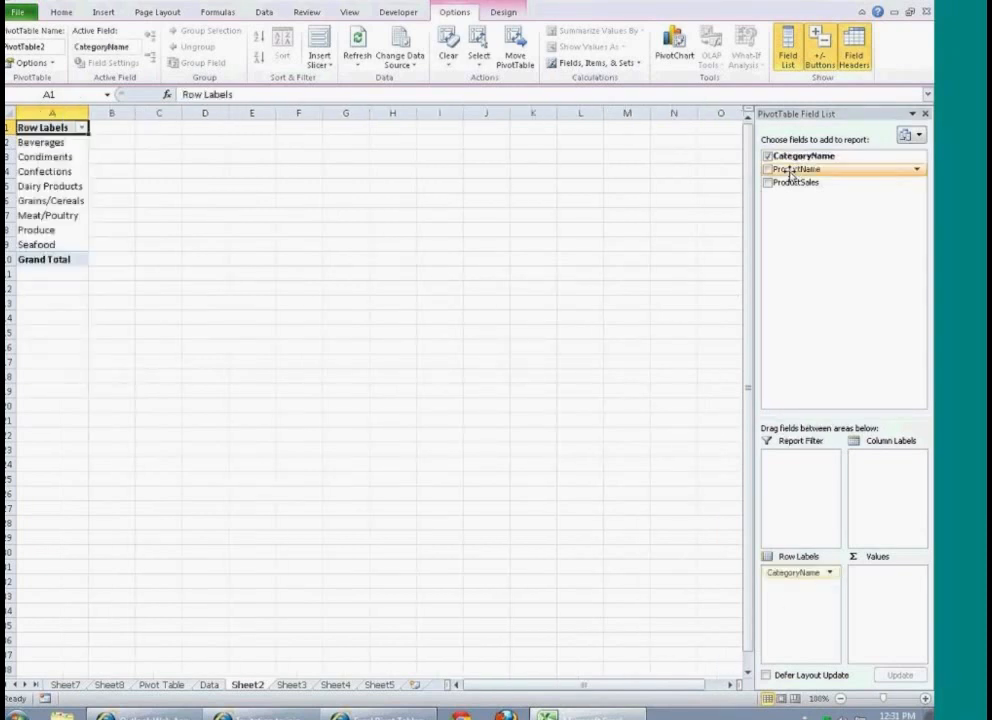
left_click_drag(786, 170, 792, 592)
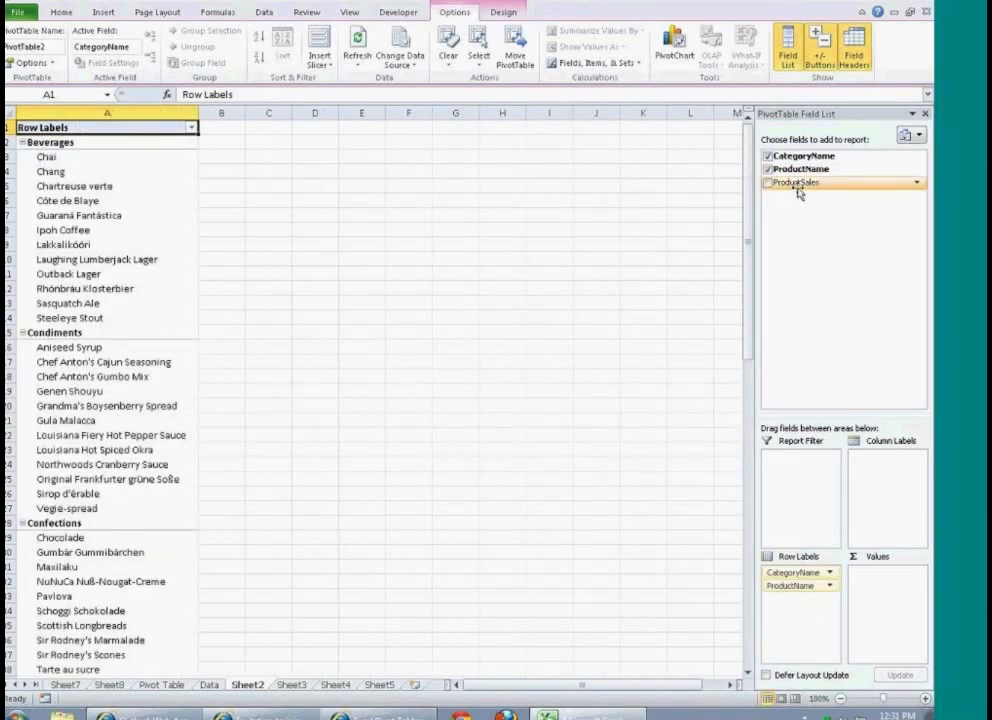
left_click_drag(799, 192, 886, 590)
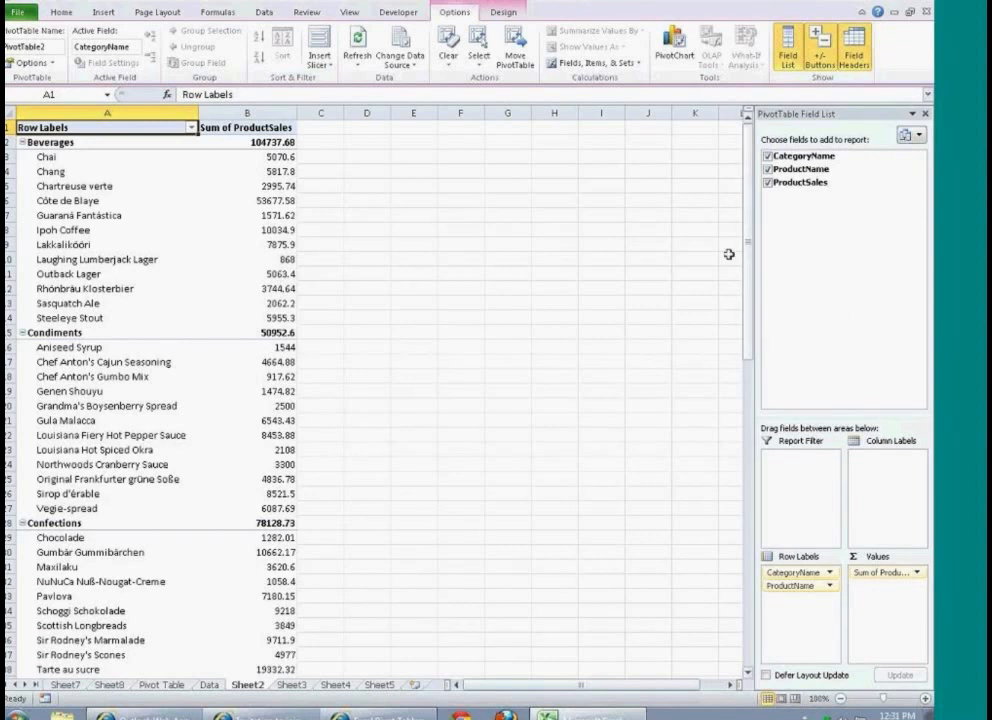
Step: Examine the Chang product row and its sales amount in the PivotTable
left_click(148, 172)
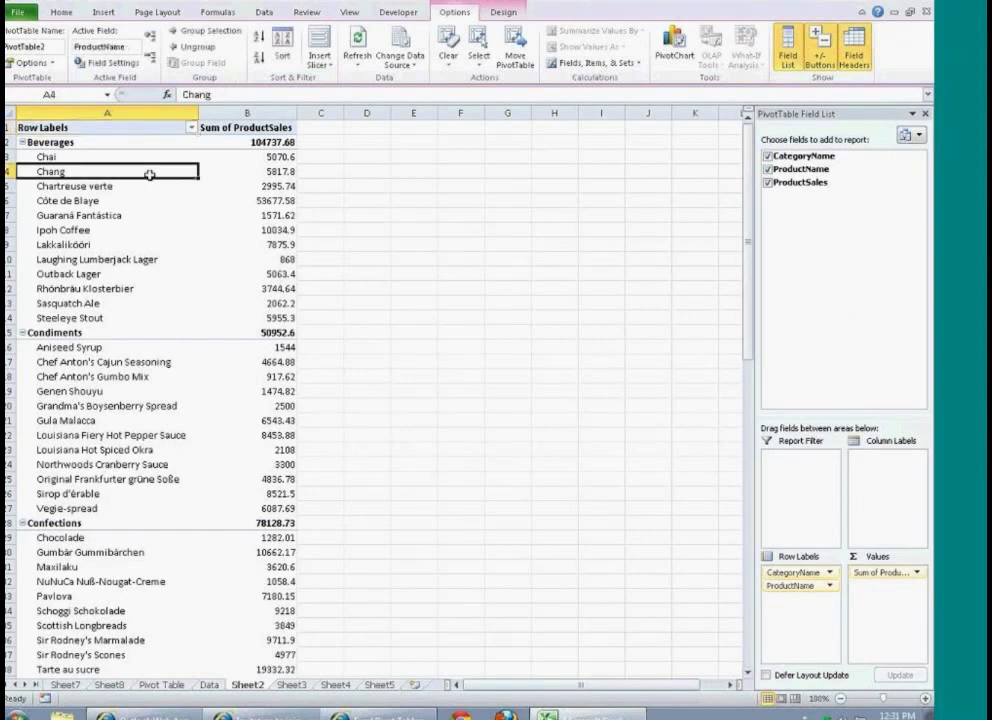
left_click(262, 174)
left_click(150, 172)
Step: Format the Sum of ProductSales value field as Accounting with 2 decimal places and the $ symbol, keeping the Sum calculation
left_click(277, 142)
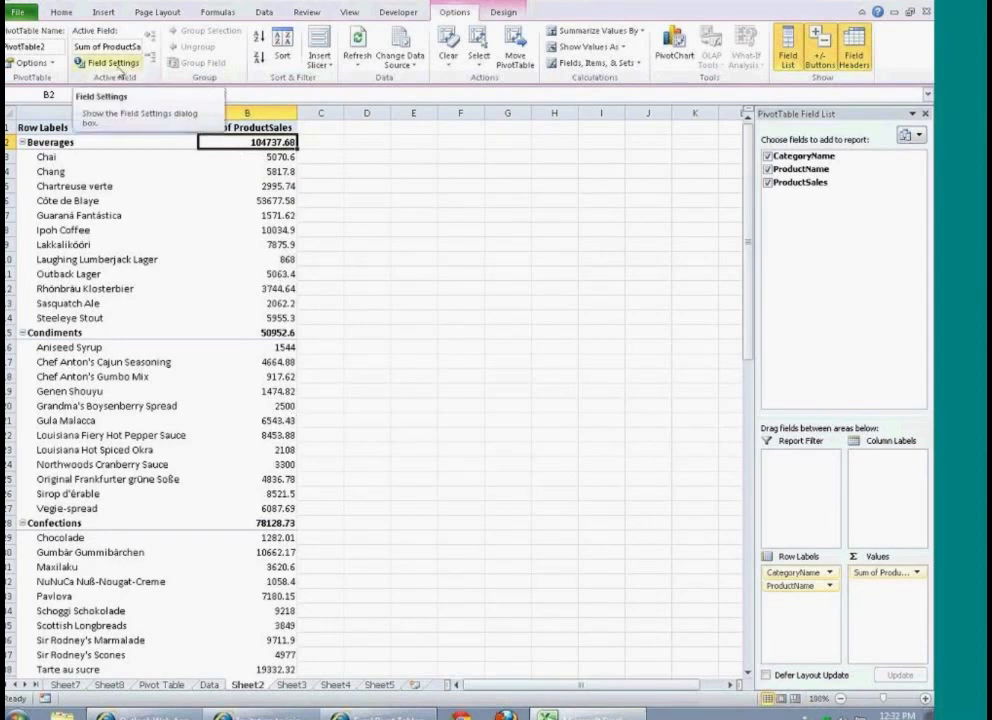
left_click(116, 63)
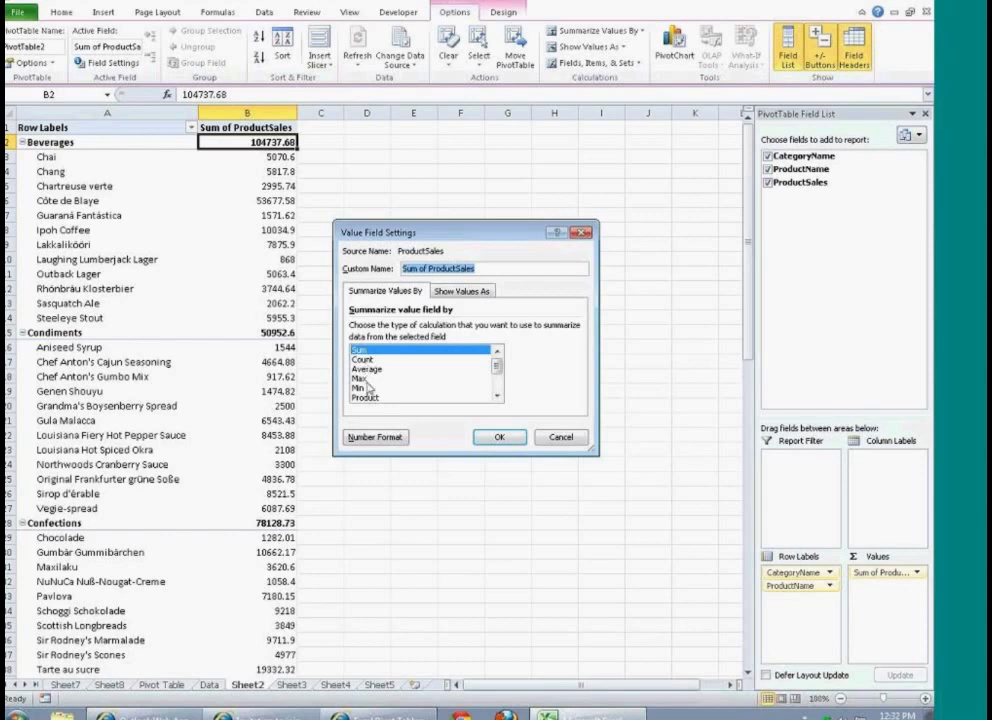
scroll(500, 390, "down", 2)
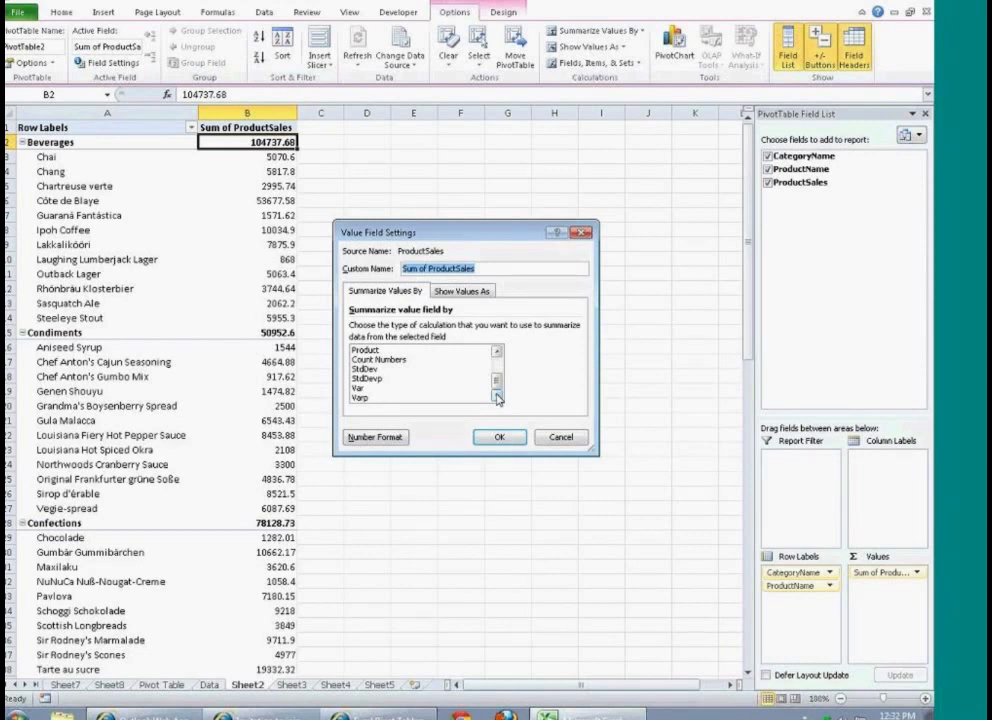
scroll(496, 381, "up", 2)
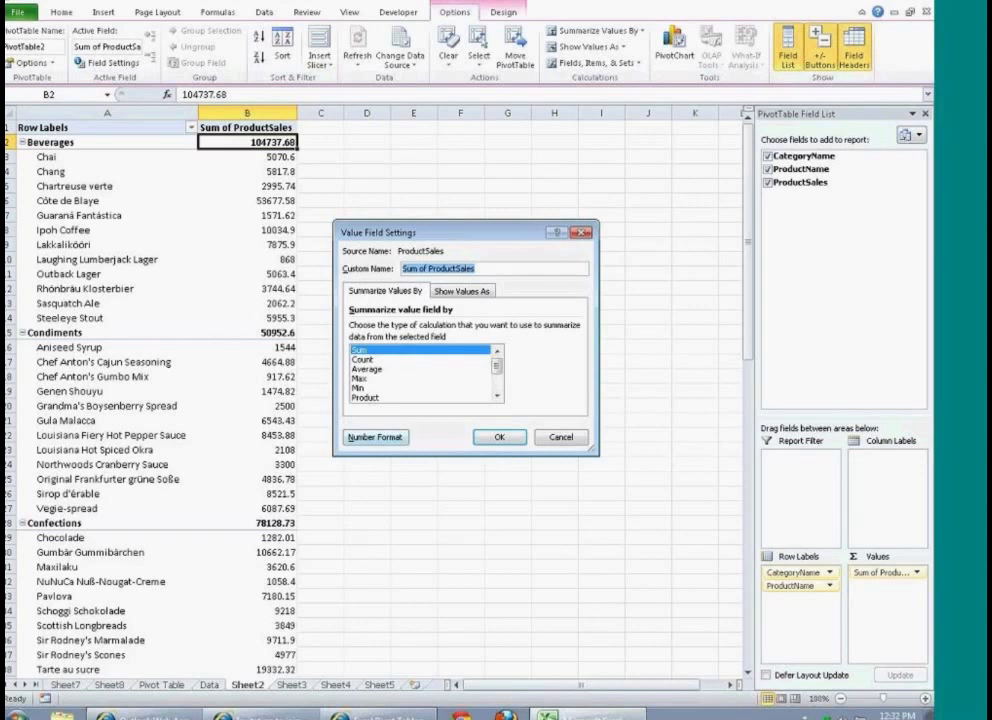
left_click(387, 446)
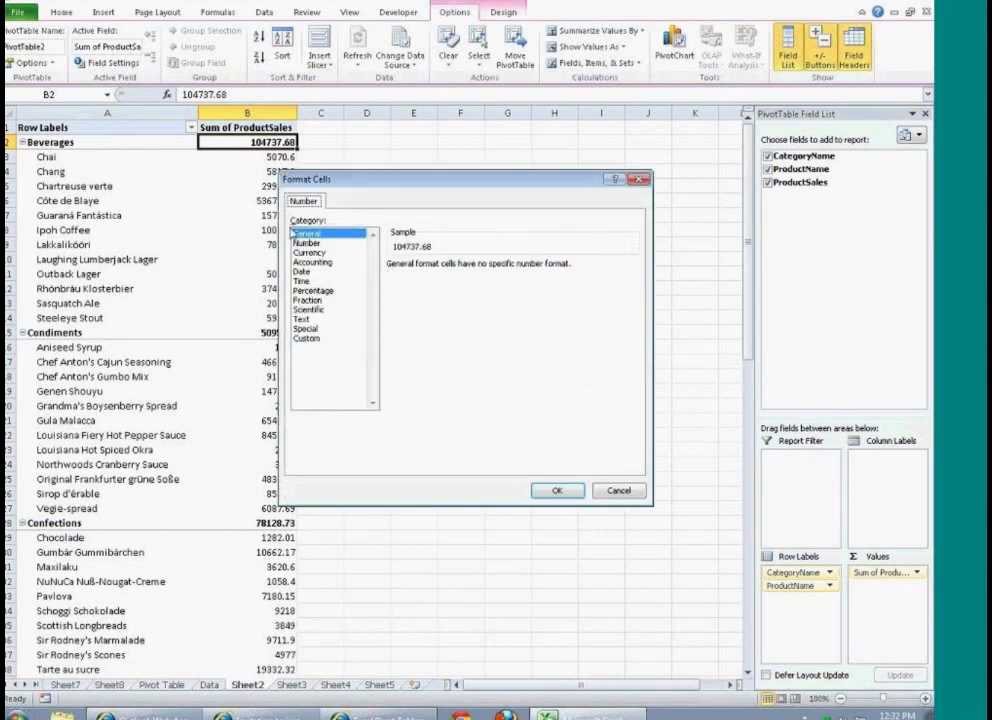
left_click(331, 262)
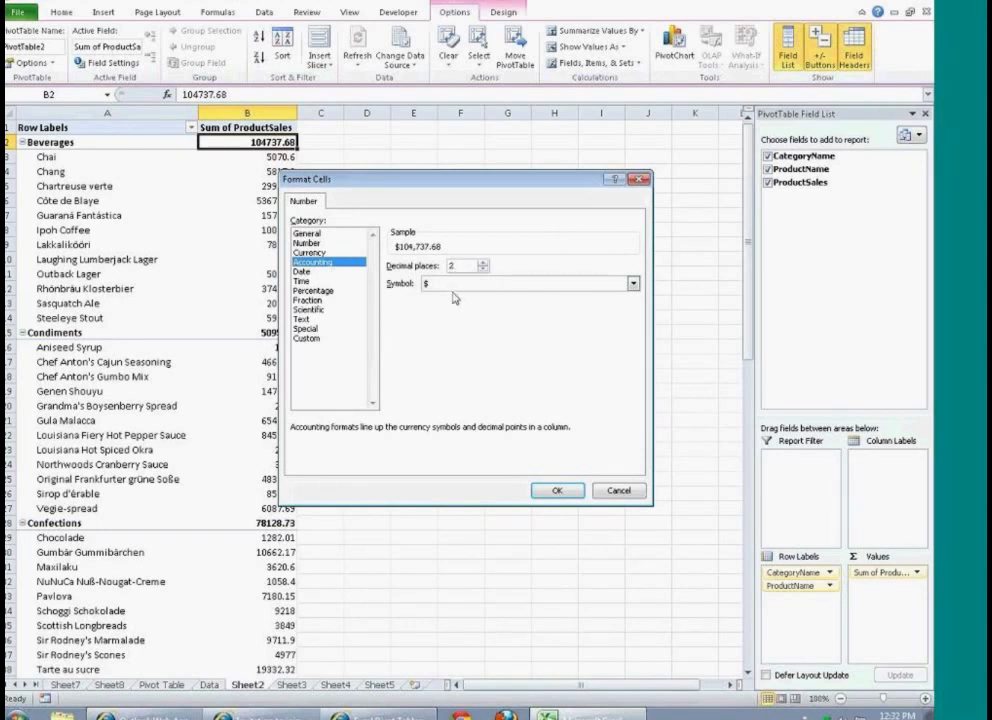
left_click(572, 488)
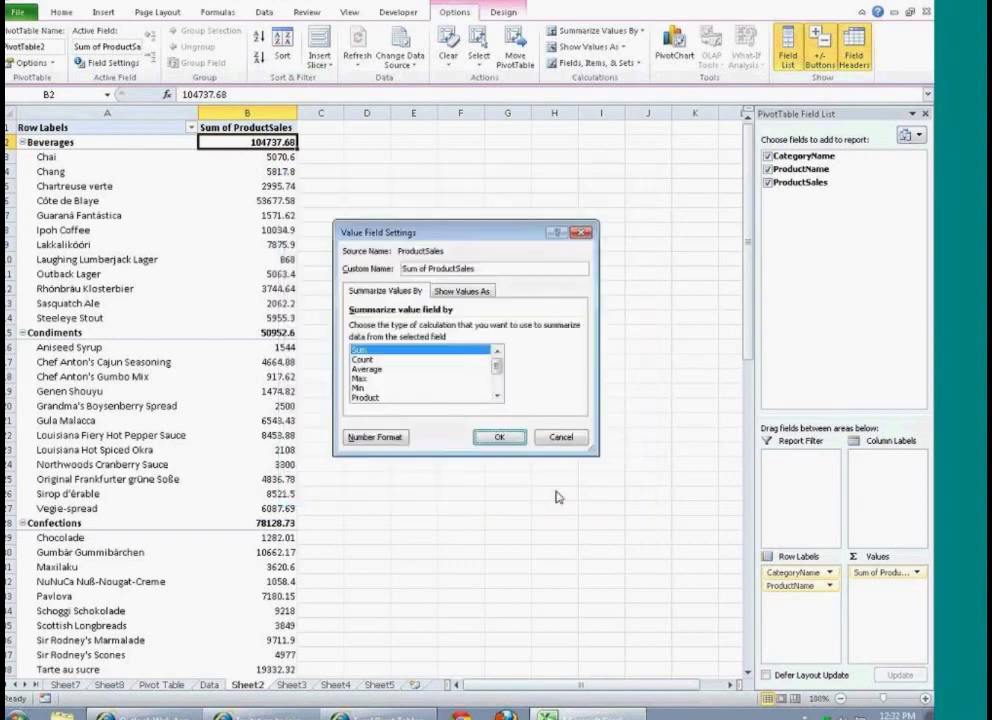
left_click(505, 440)
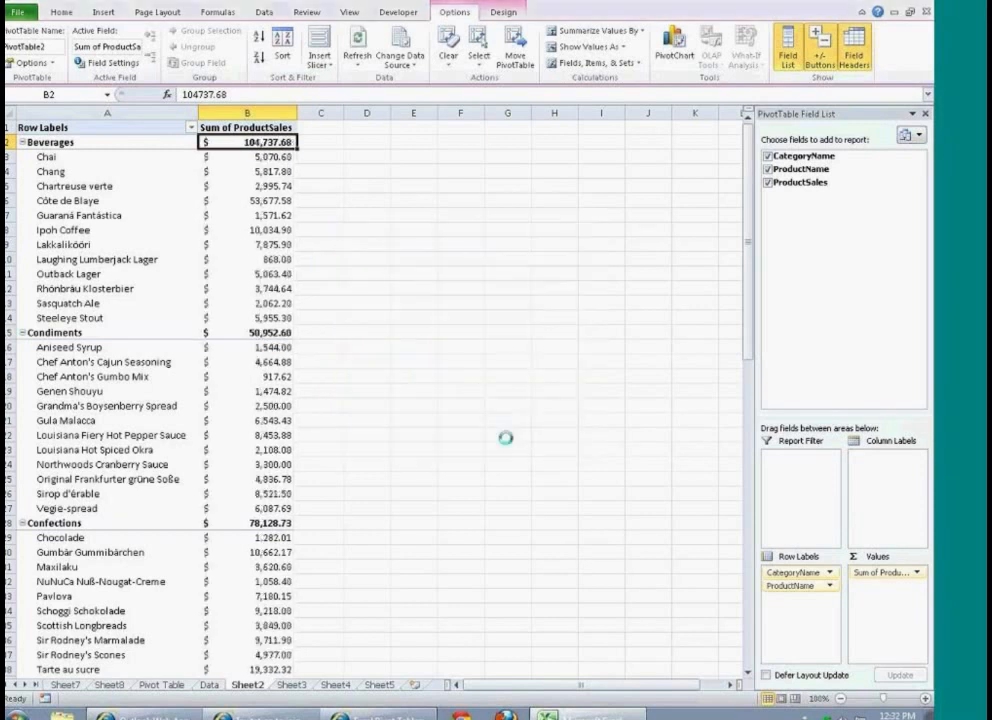
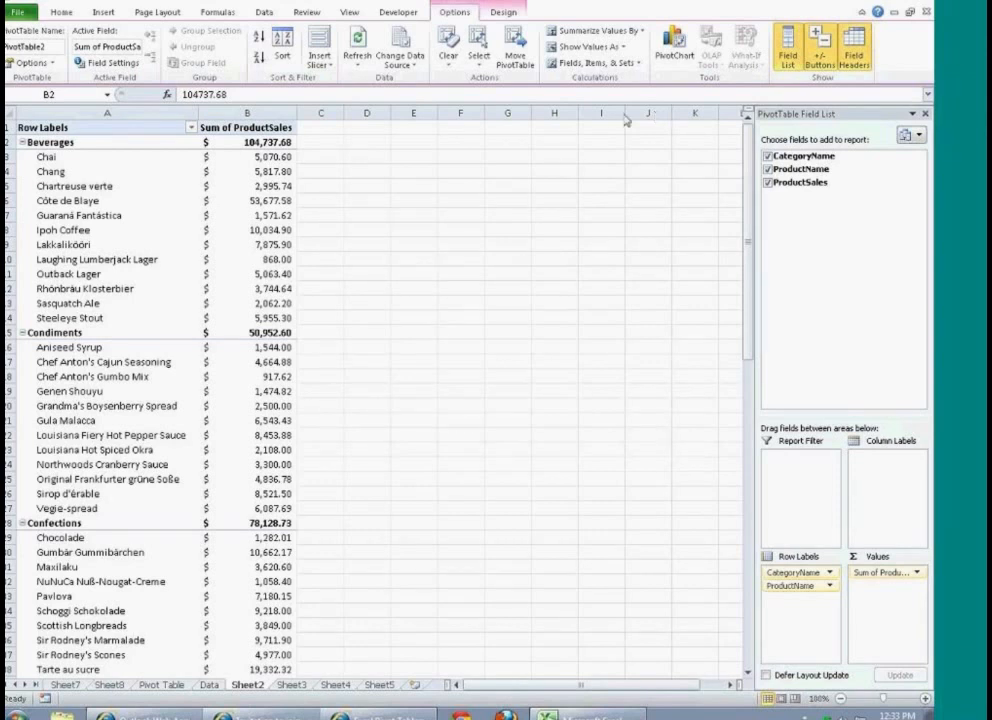
Step: Insert a slicer for CategoryName and place it beside the PivotTable over columns E to H, near the top rows
left_click(323, 184)
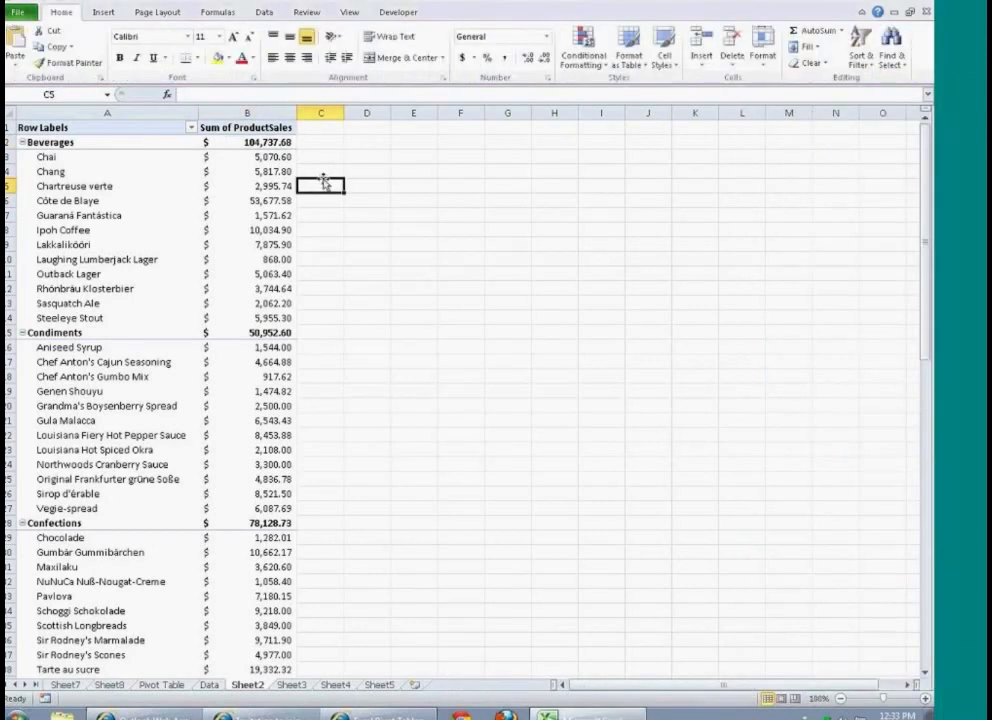
left_click(245, 186)
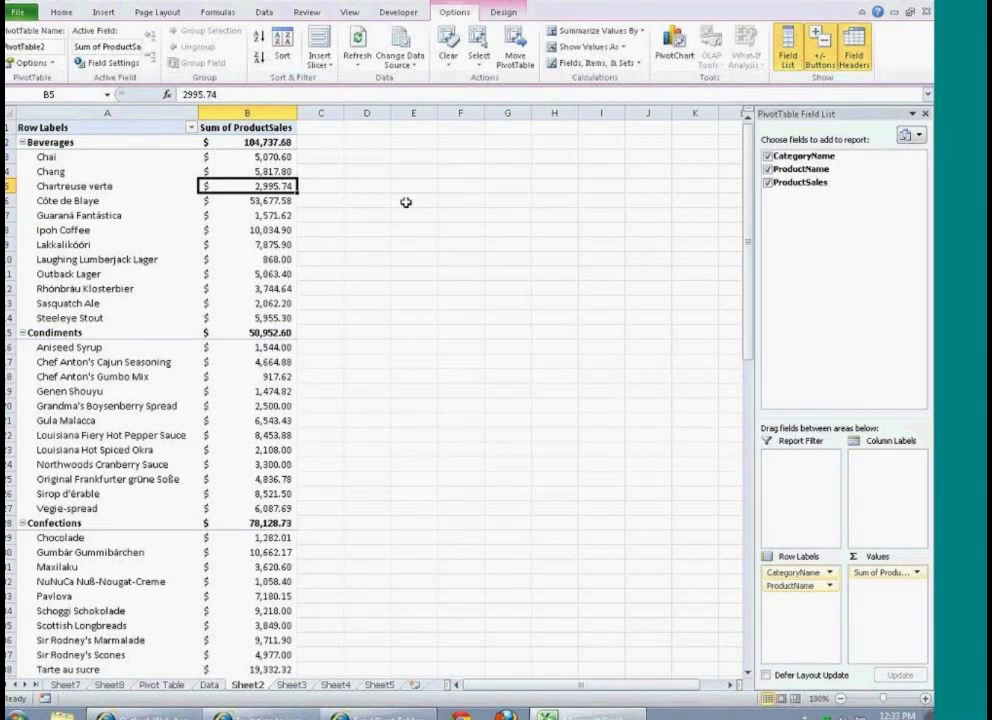
left_click(316, 70)
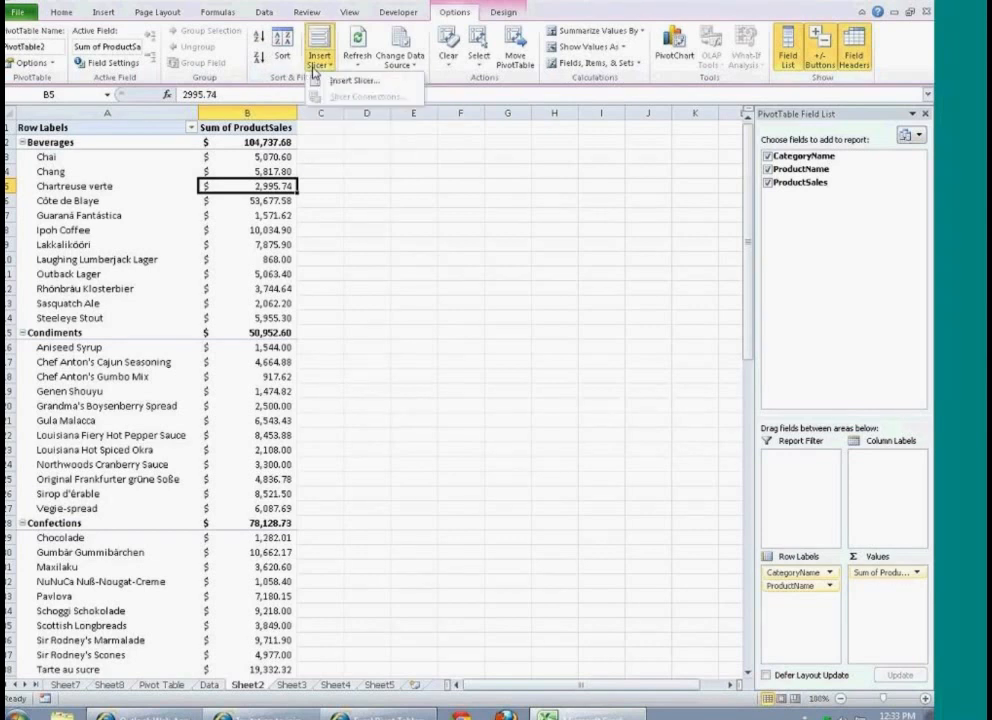
left_click(378, 84)
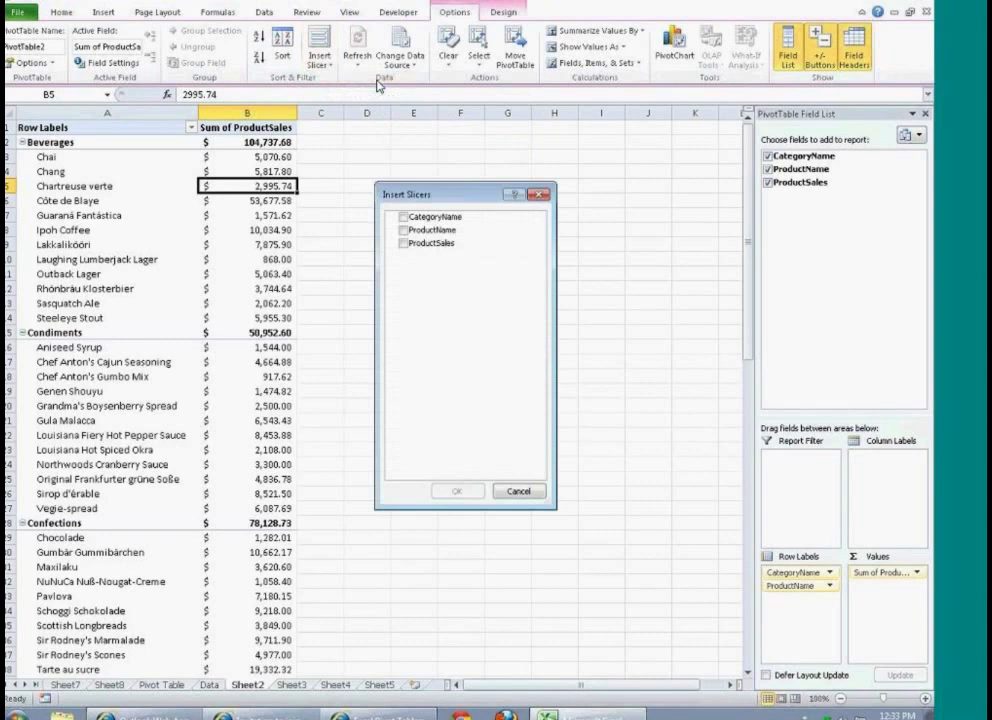
left_click(403, 217)
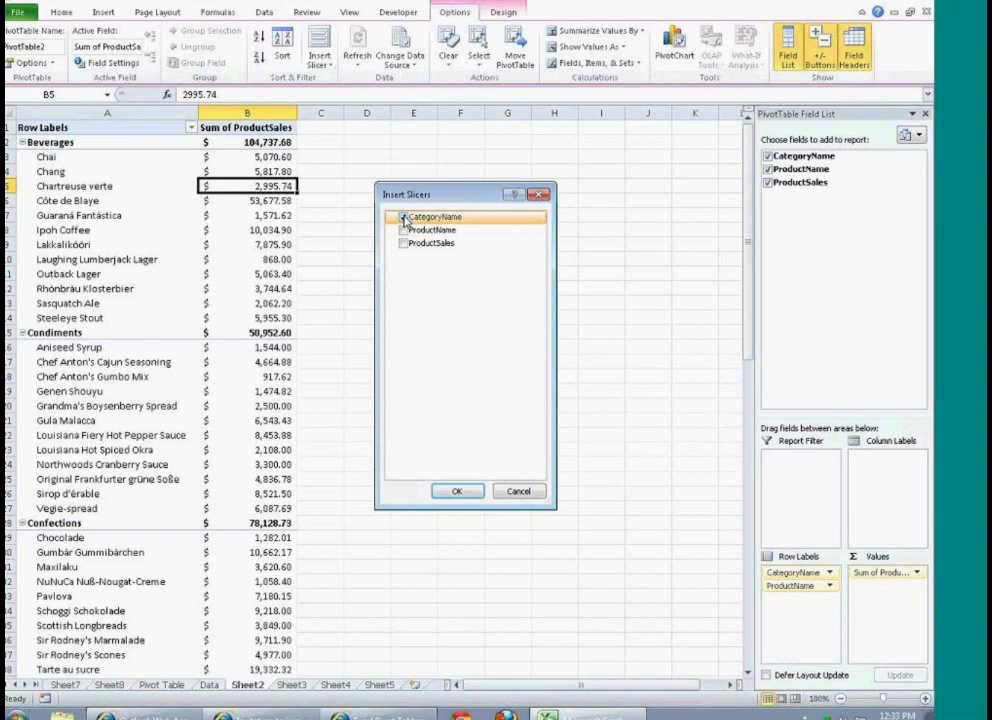
left_click(451, 493)
left_click_drag(370, 317, 476, 158)
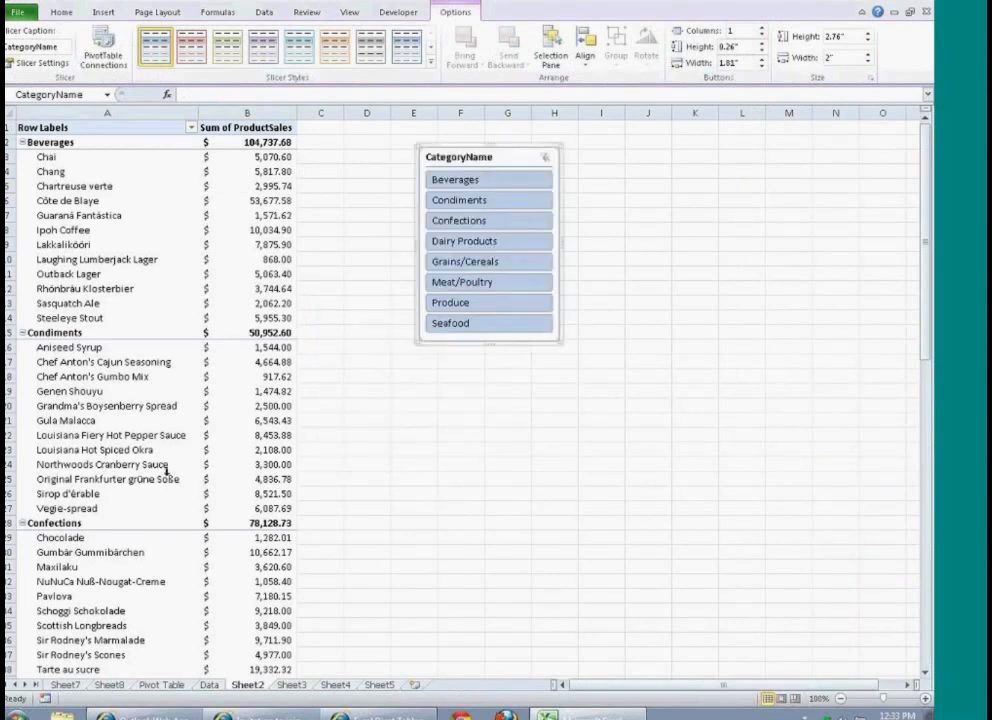
Step: Try the slicer by filtering to Seafood, to Meat/Poultry, and to Meat/Poultry with Dairy Products, Condiments and Beverages, and clear the filter
left_click(445, 327)
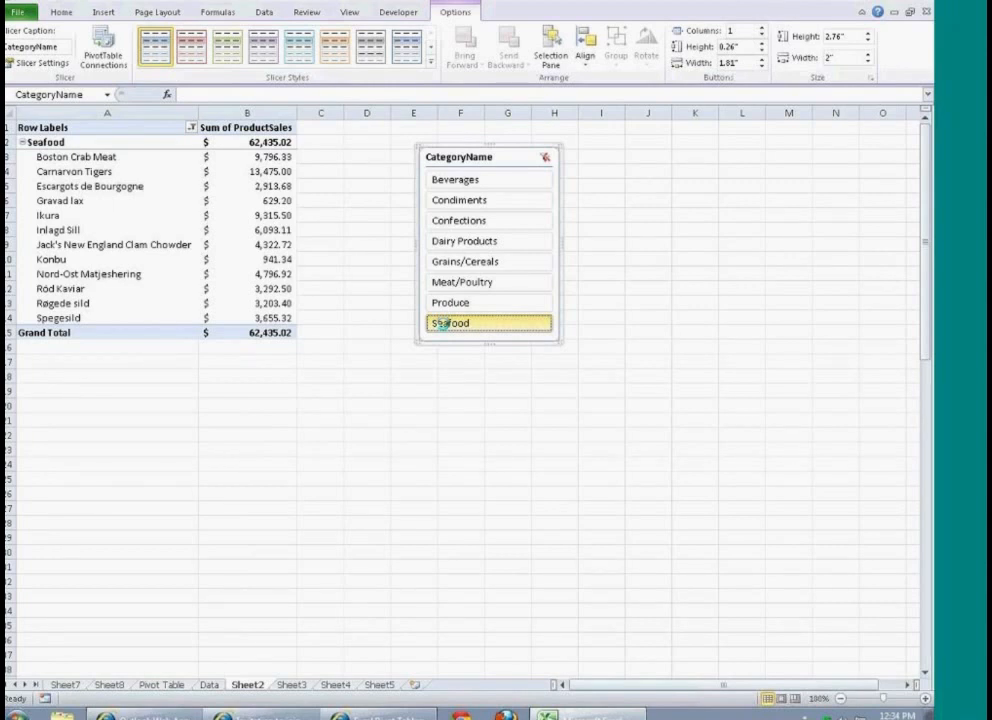
left_click(445, 282)
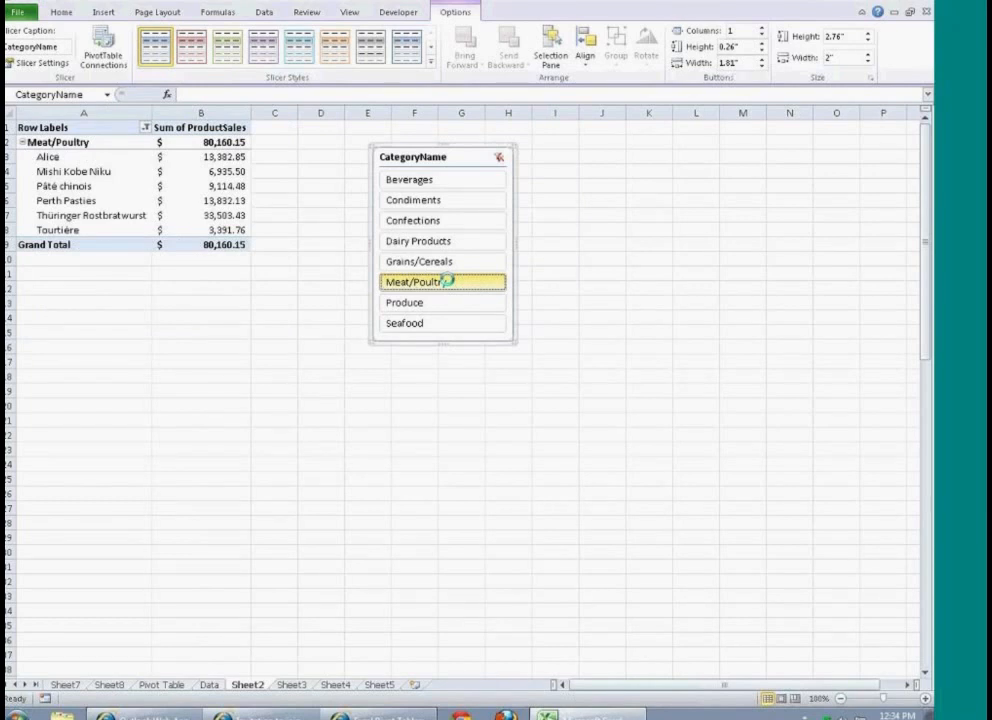
left_click(409, 245, "ctrl")
left_click(410, 202, "ctrl")
left_click(411, 181, "ctrl")
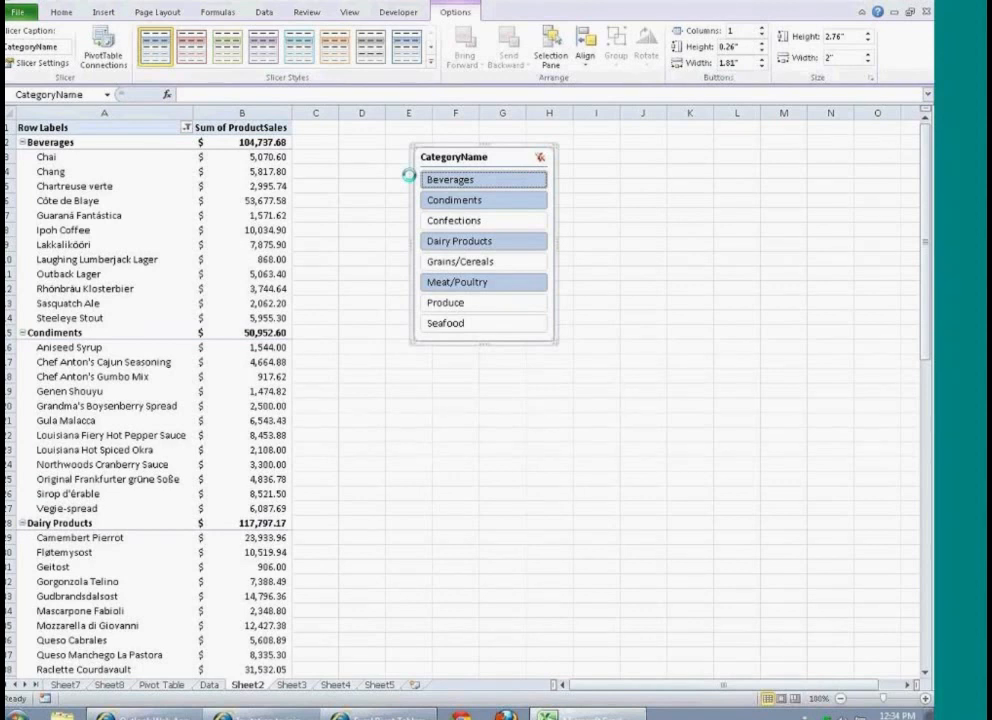
left_click(348, 214)
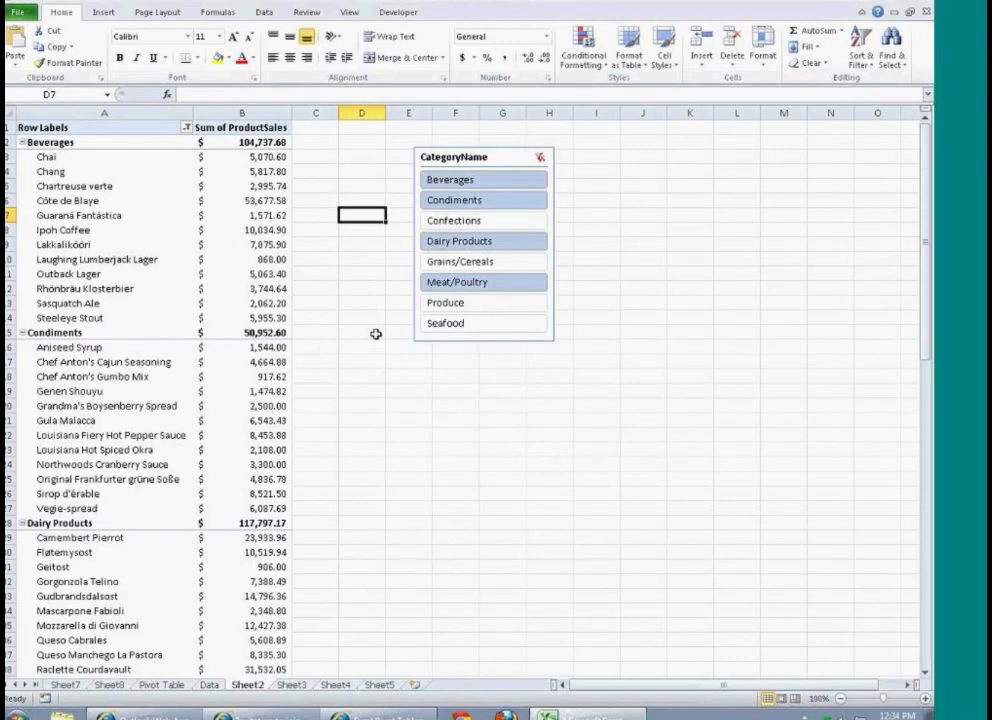
left_click(538, 158)
Step: View the Row Labels filter options without changing them, and collapse and re-expand the Condiments category
left_click(239, 228)
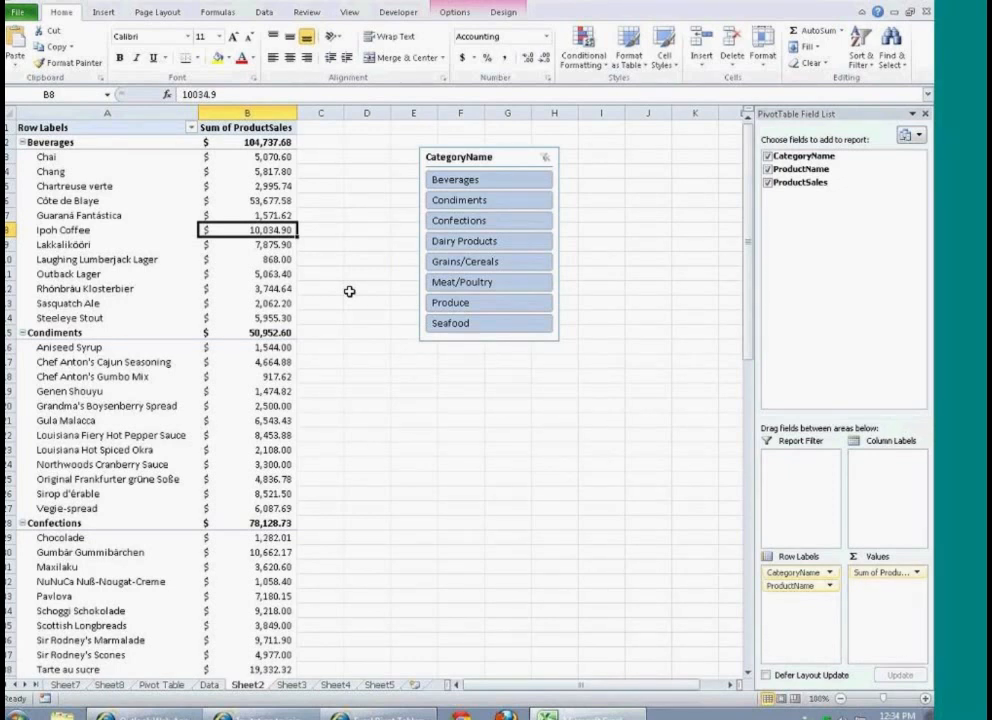
left_click(190, 127)
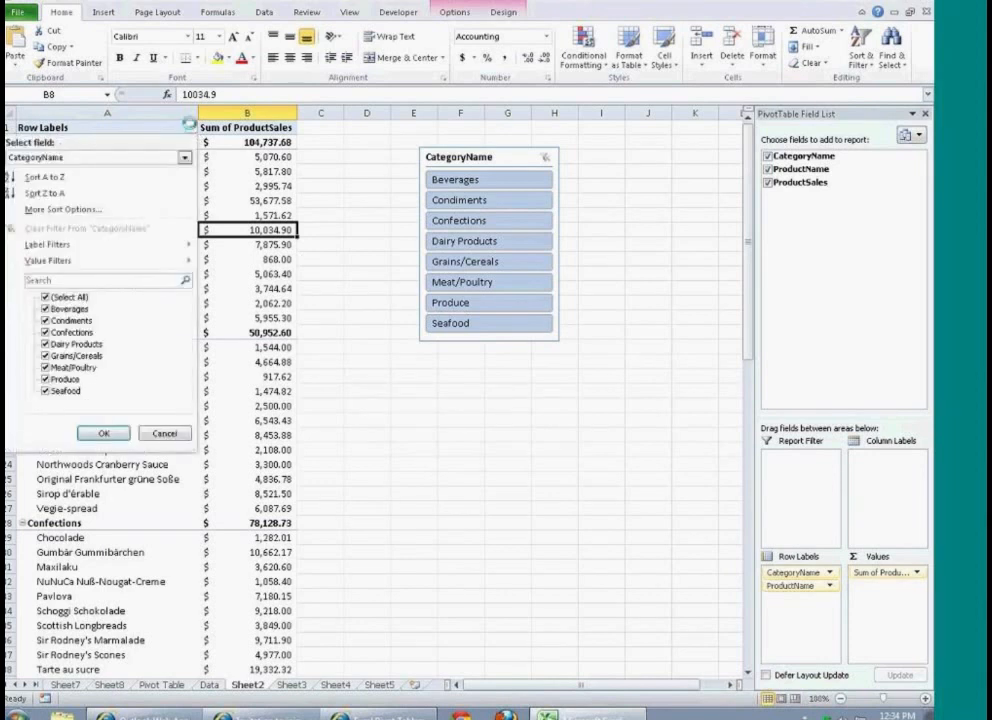
left_click(190, 127)
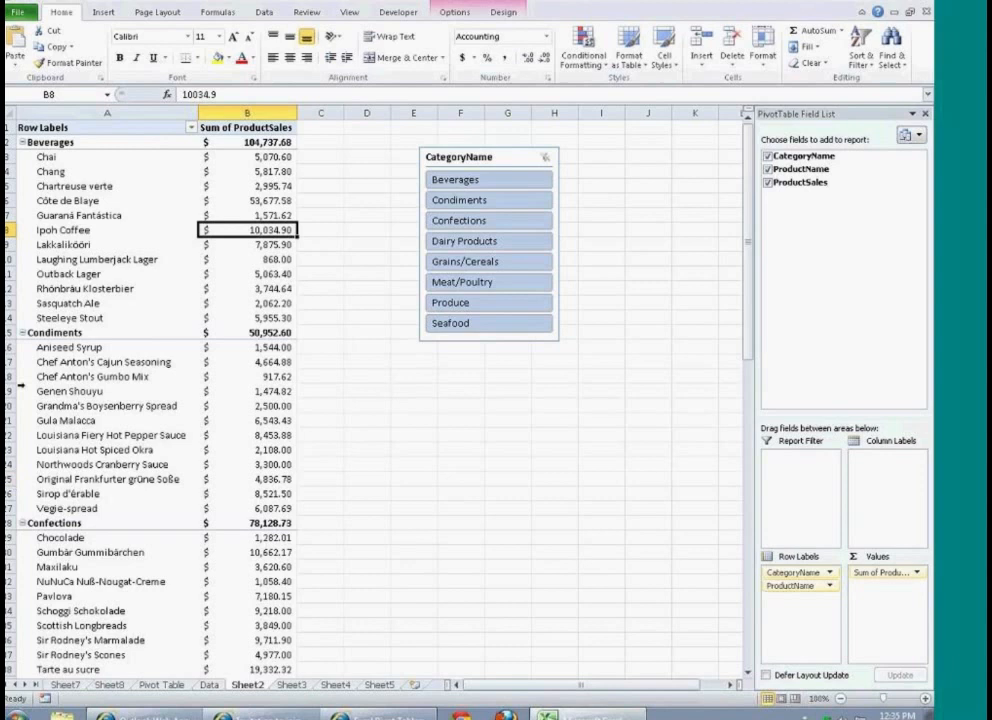
left_click(22, 334)
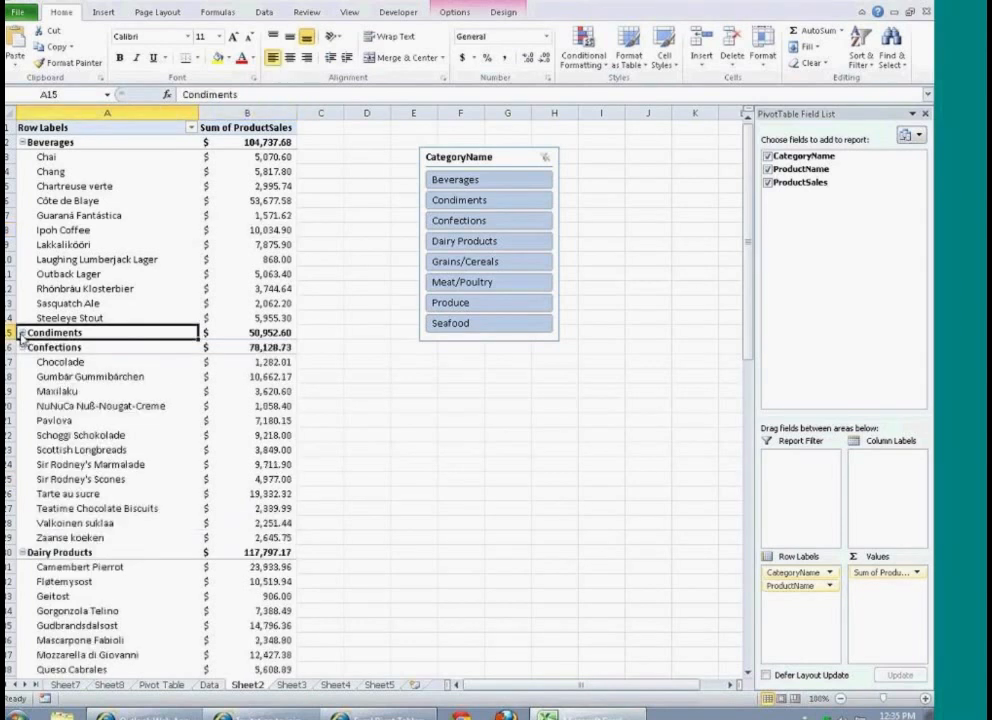
left_click(22, 333)
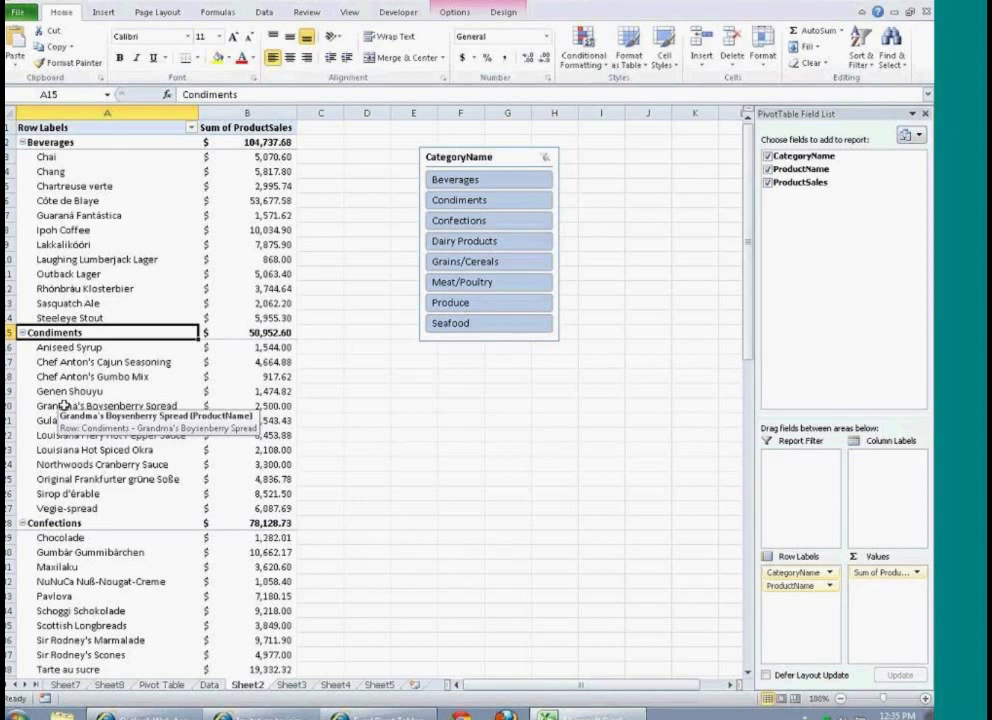
Step: Hide the PivotTable's +/- buttons, field headers and field list, and show all three again
left_click(453, 14)
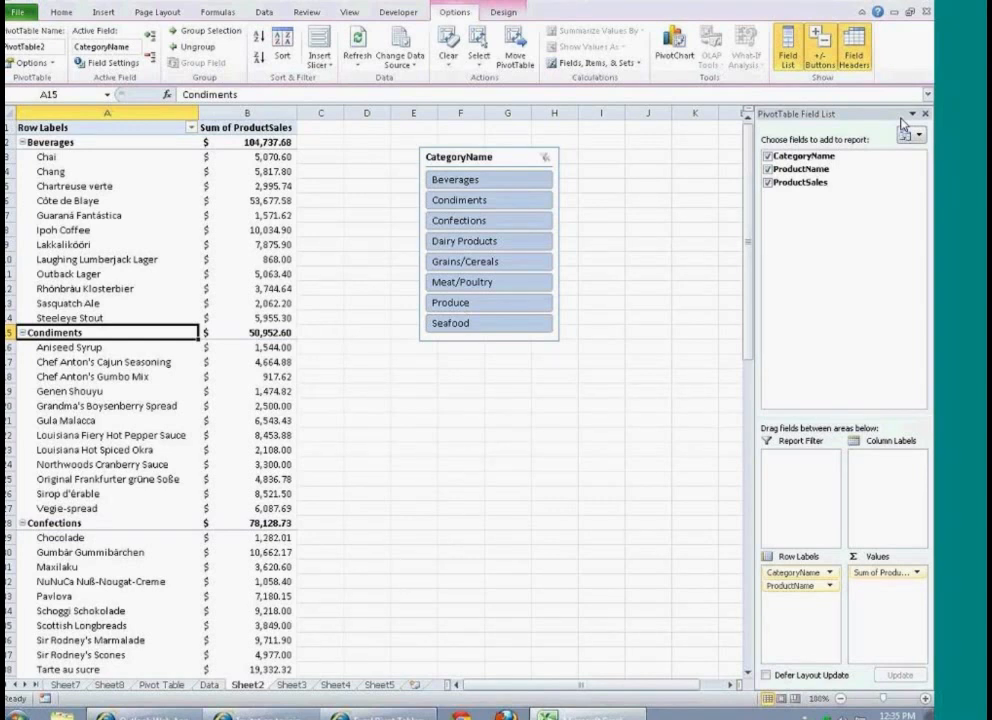
left_click(820, 60)
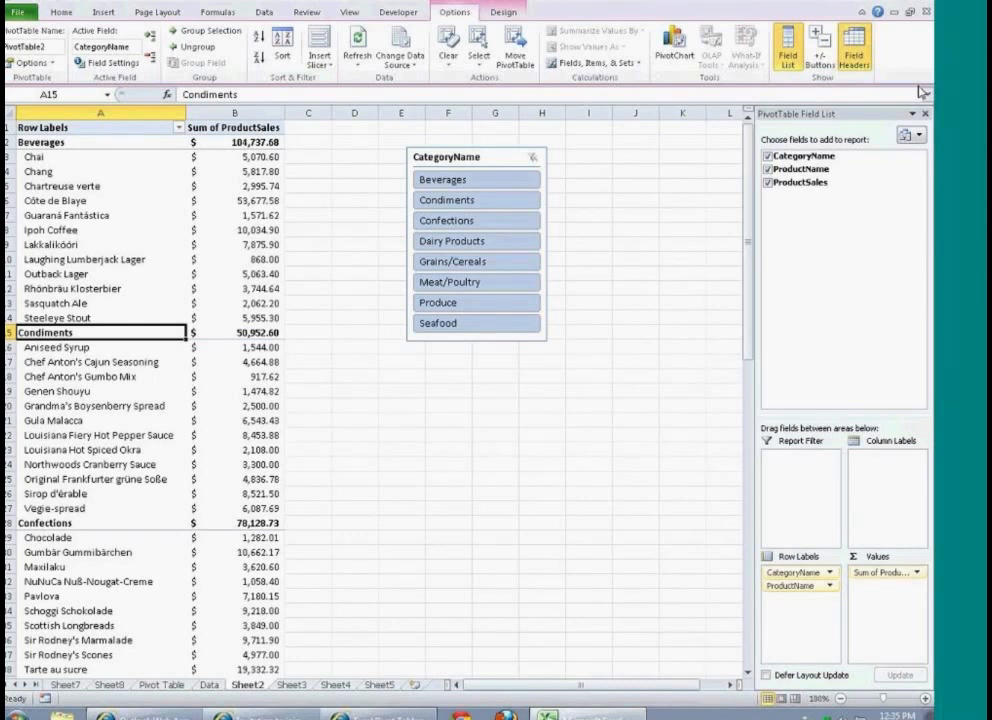
left_click(856, 58)
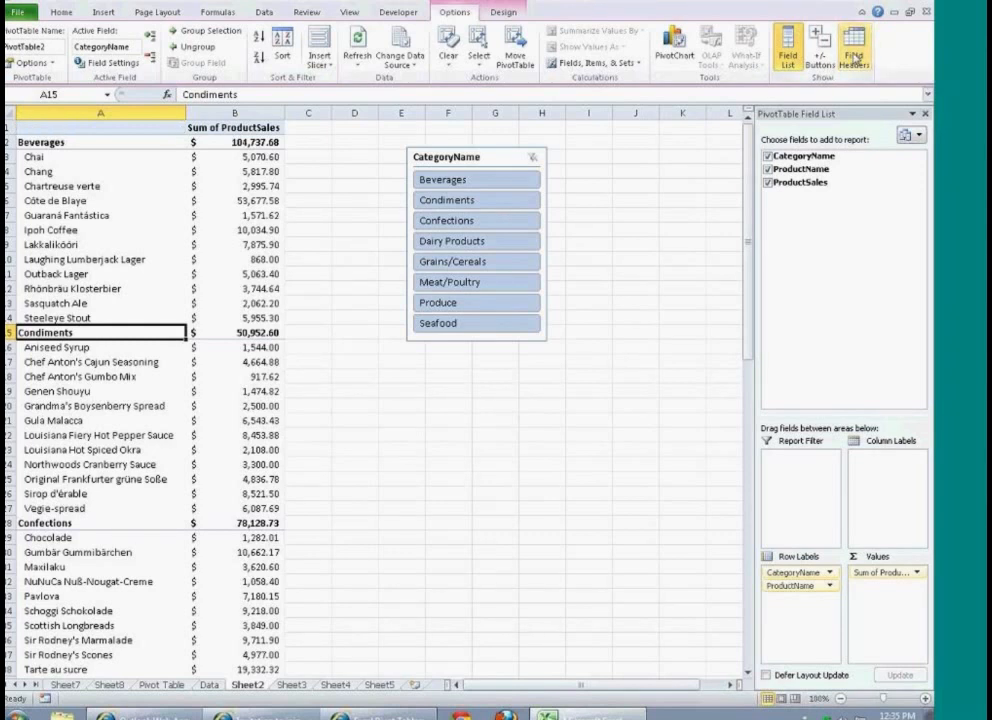
left_click(788, 60)
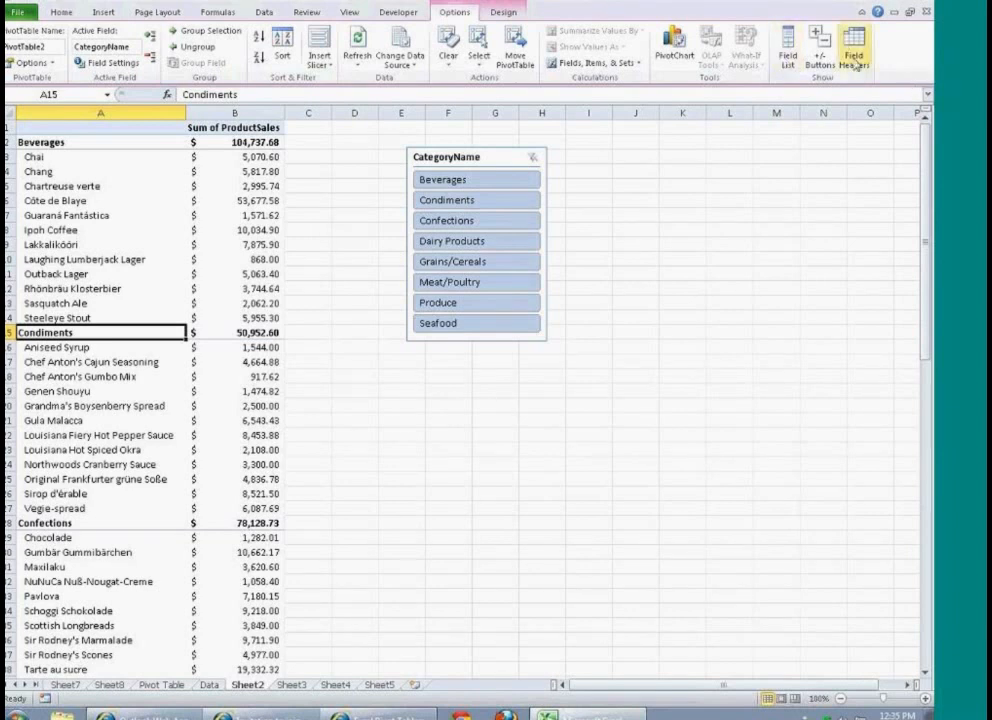
left_click(786, 62)
left_click(824, 62)
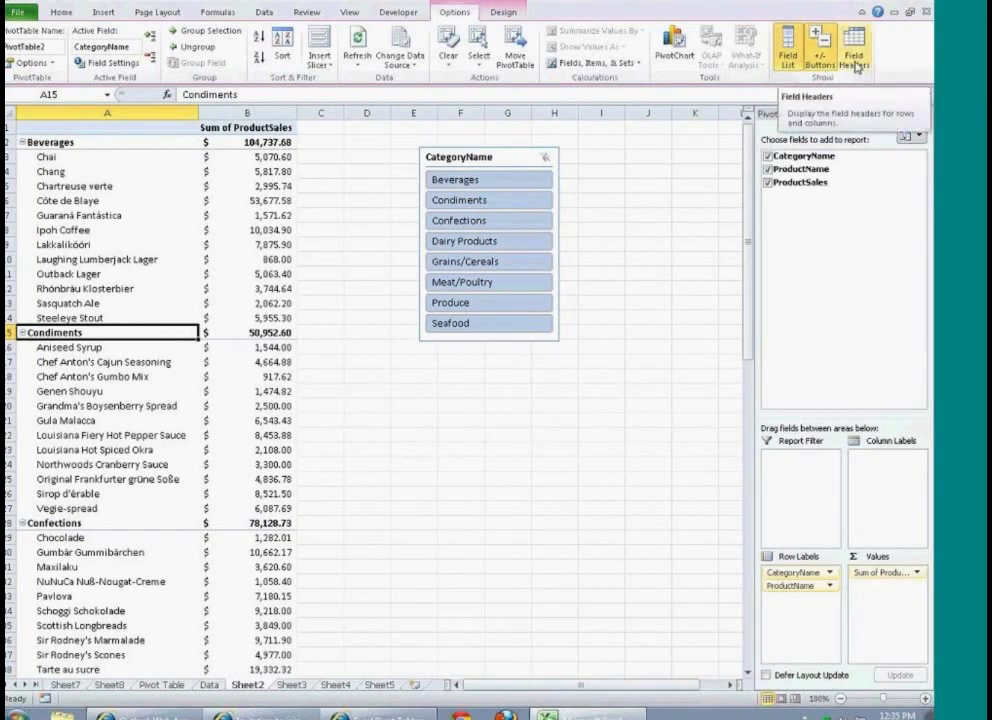
left_click(858, 64)
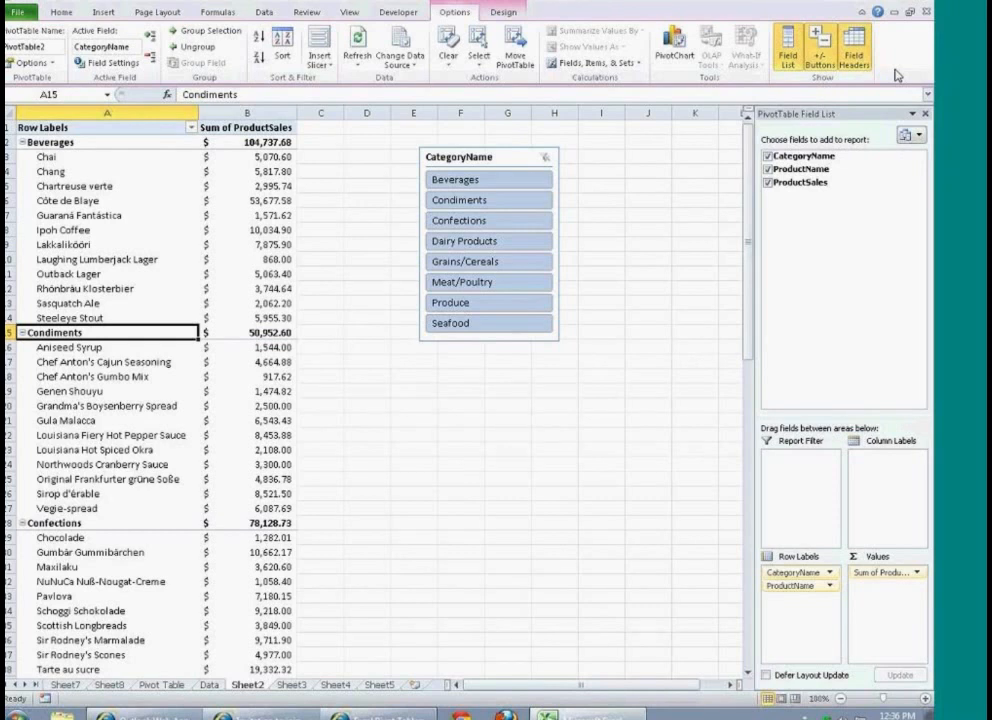
Step: Rename the PivotTable headers in A1 and B1 to Categories and Total Sales
left_click(120, 128)
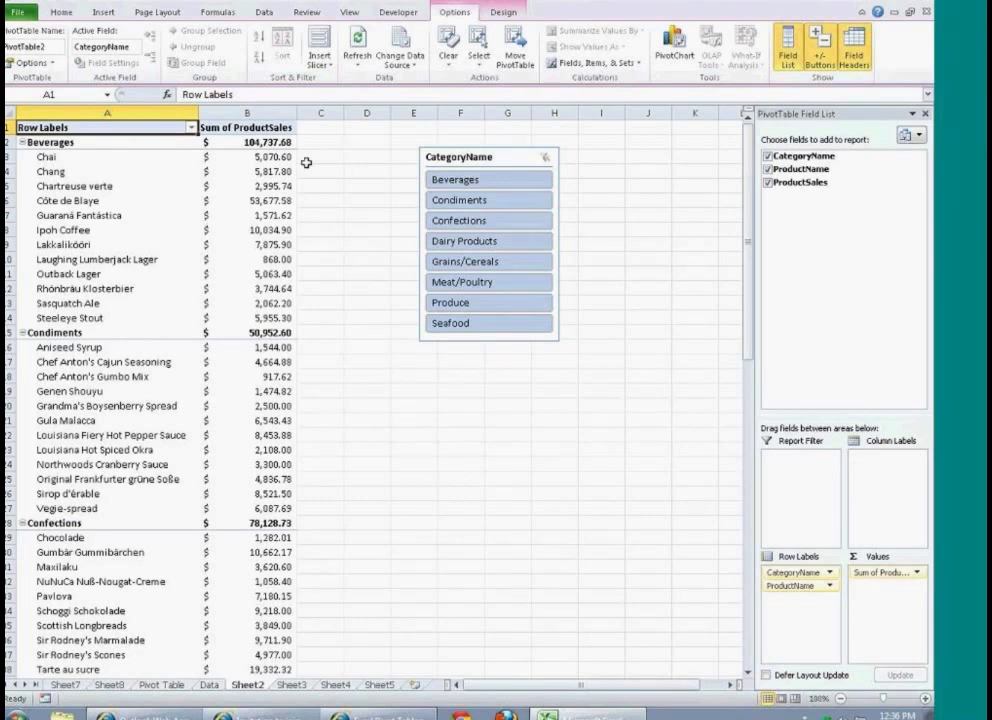
type("Categories")
key("Return")
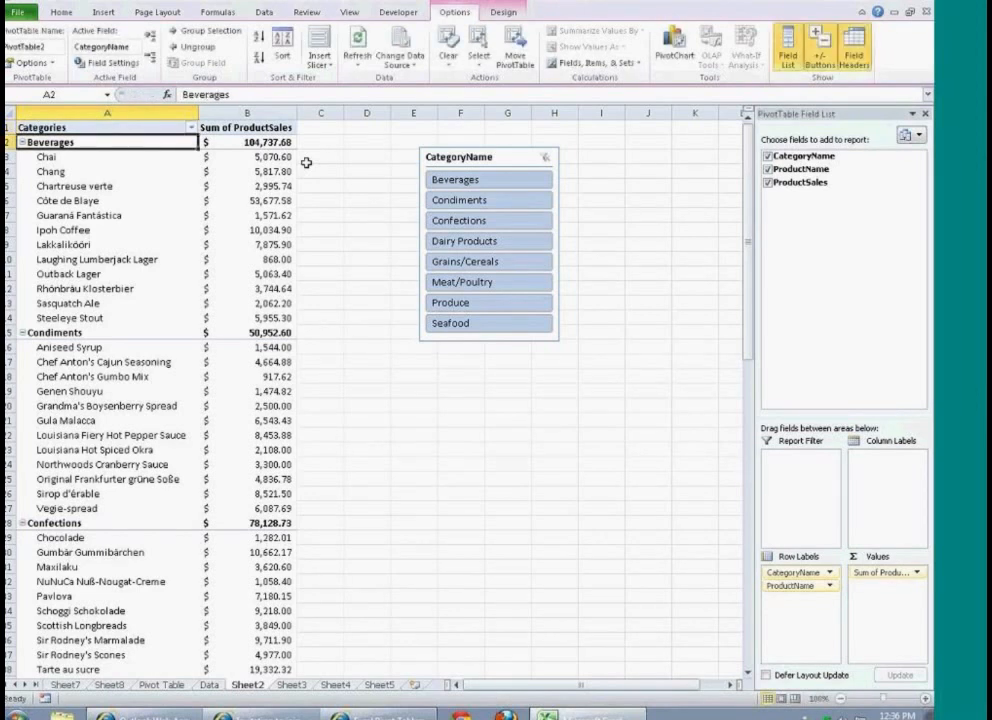
left_click(270, 130)
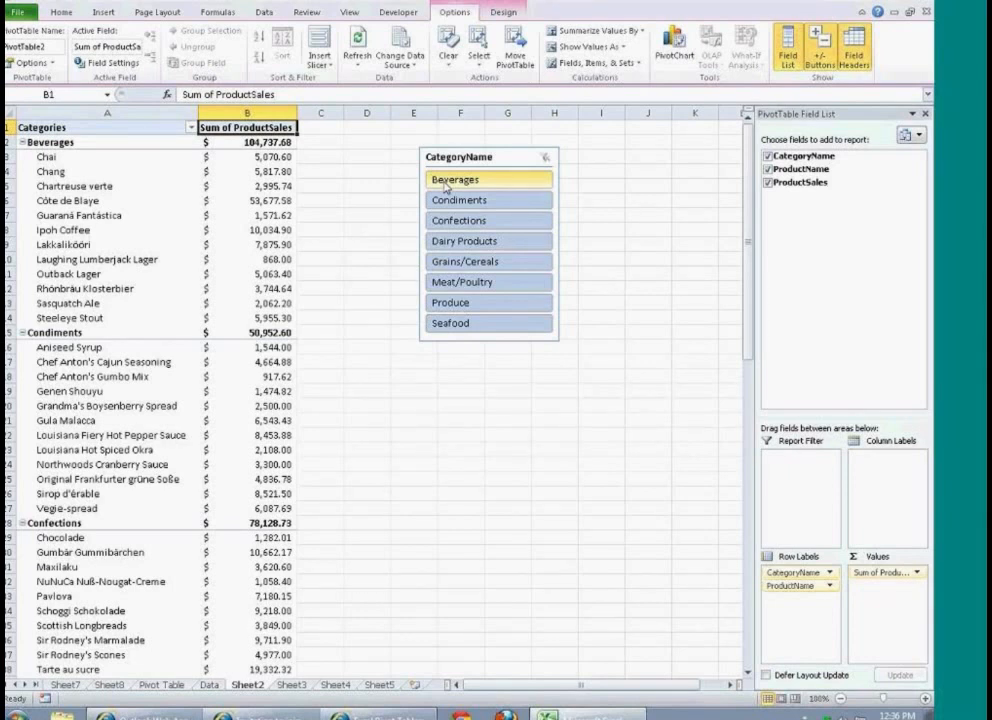
type("Total Sales")
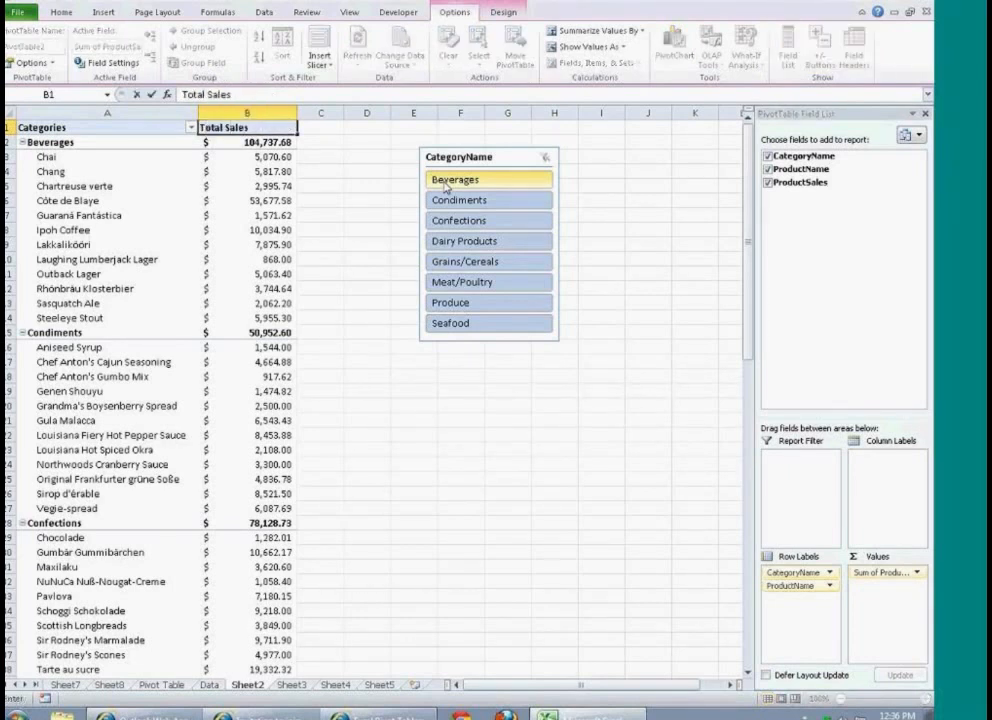
key("Return")
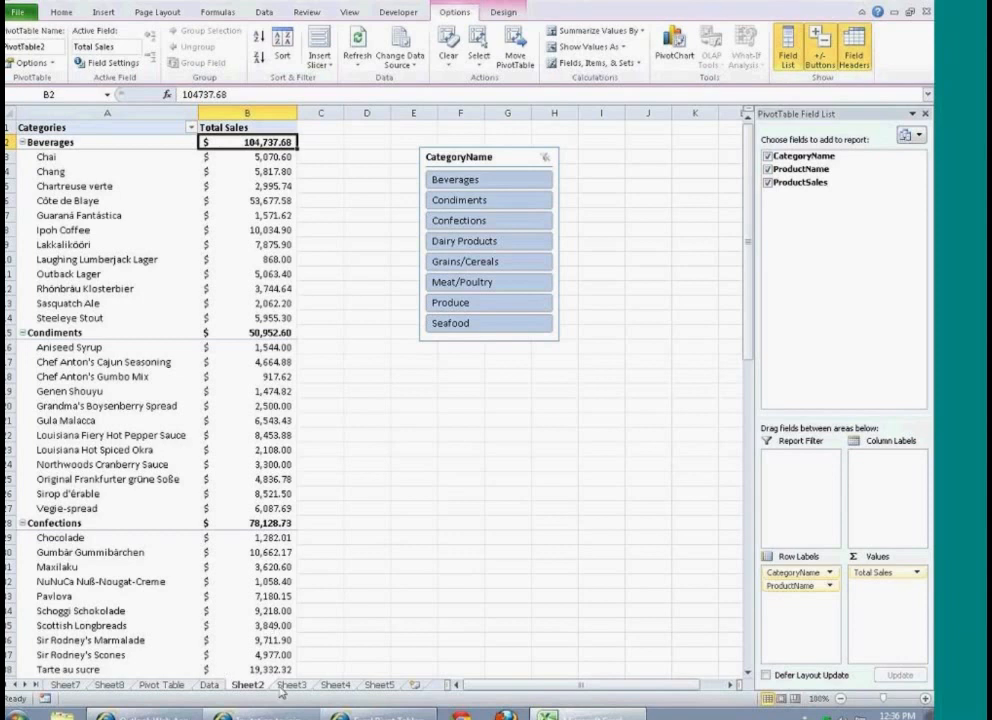
Step: On the Data sheet, enter the label North Total in cell I1 and widen column I to fit it
left_click(211, 688)
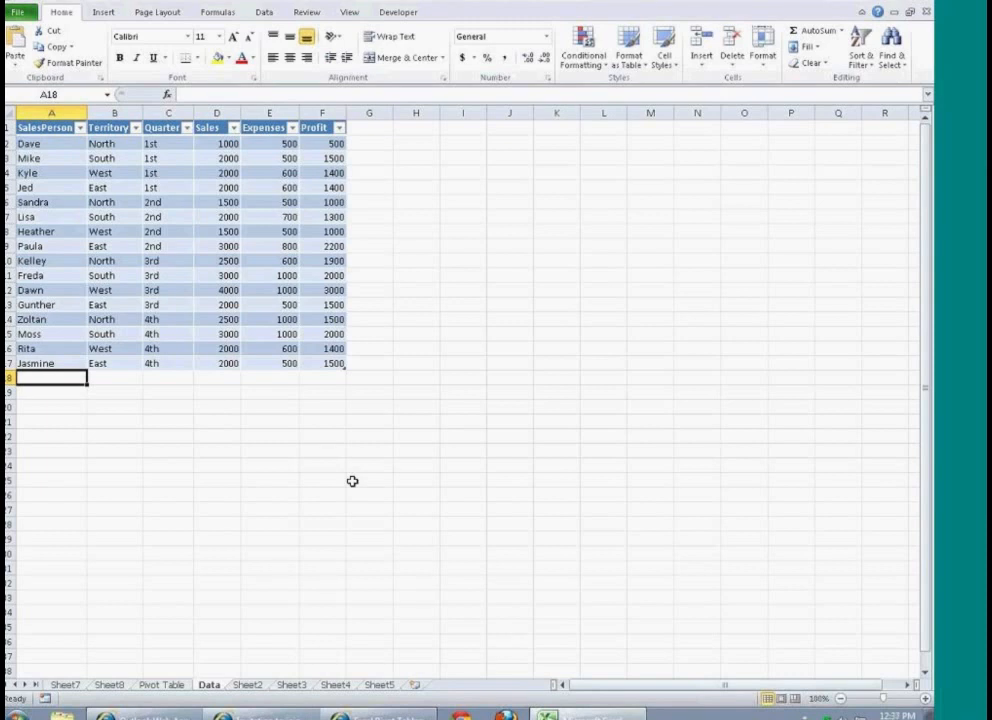
key("Right")
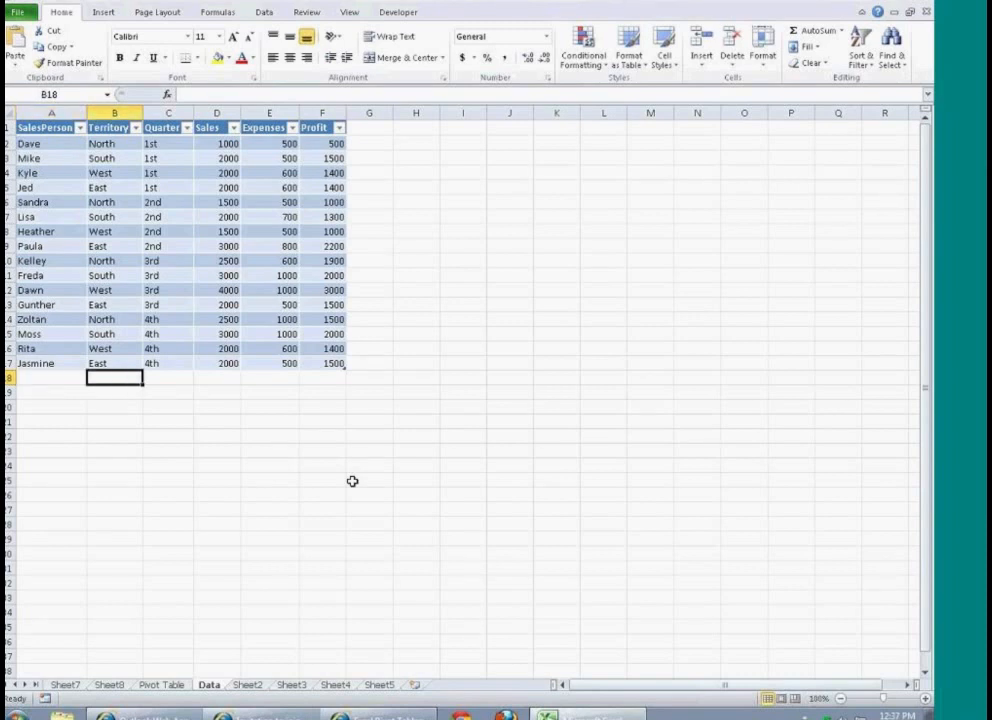
left_click(463, 142)
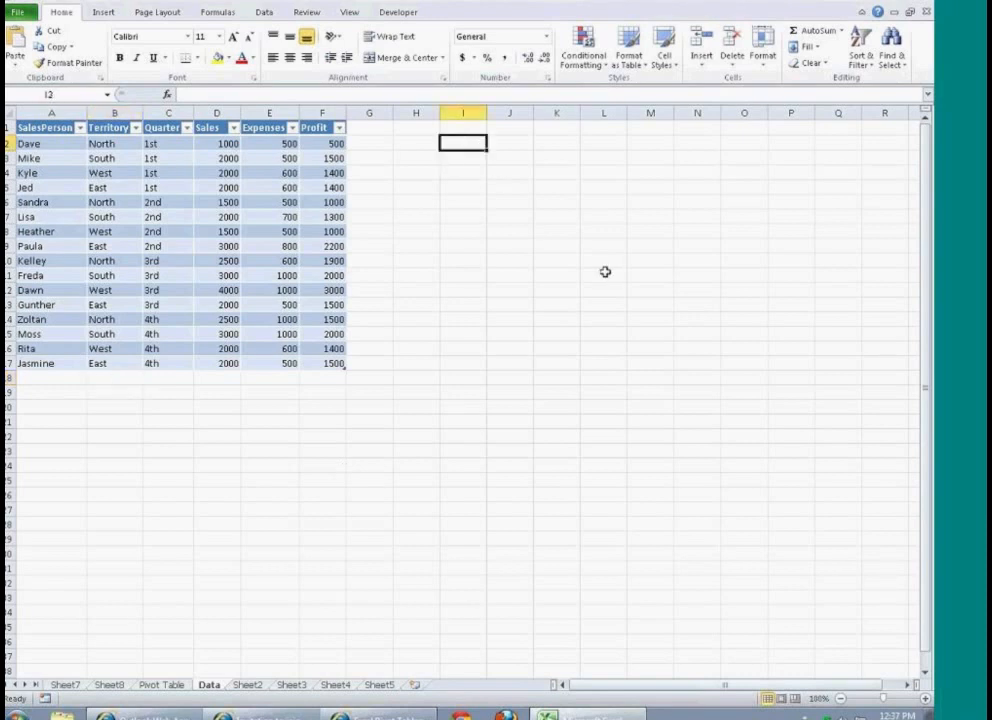
key("Up")
key("Up")
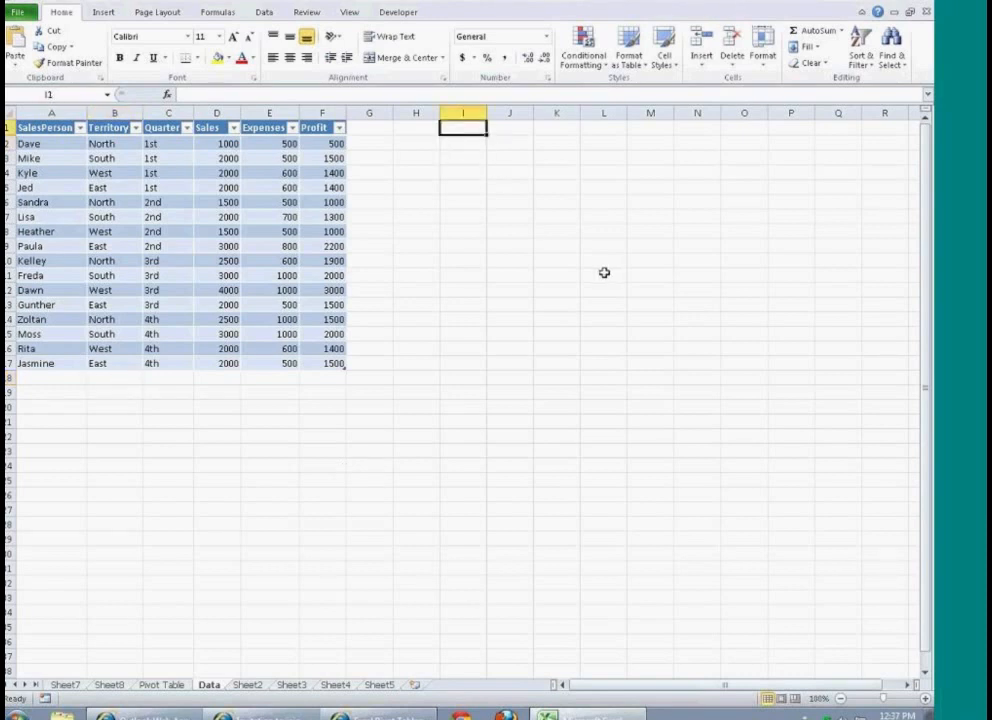
type("Nor")
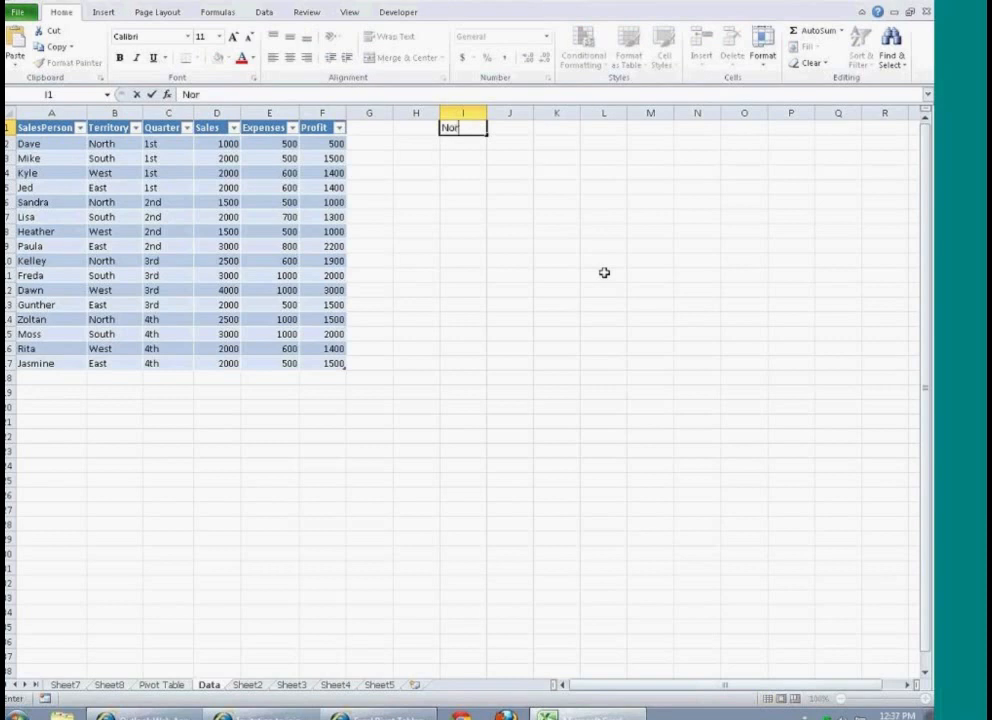
type("th Total")
key("Tab")
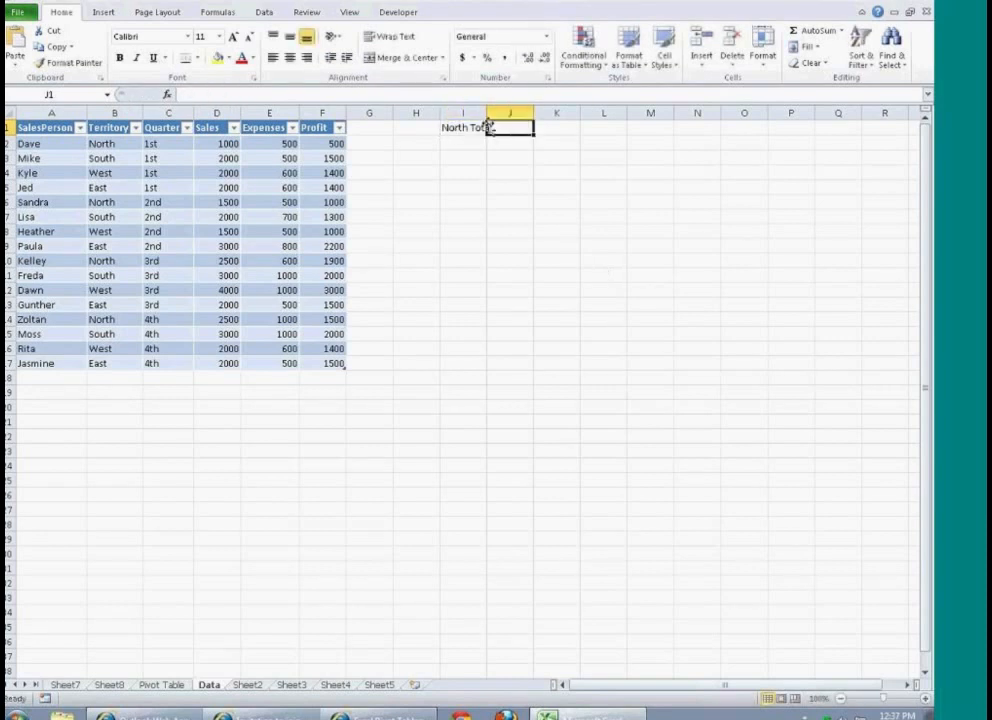
left_click_drag(487, 113, 506, 113)
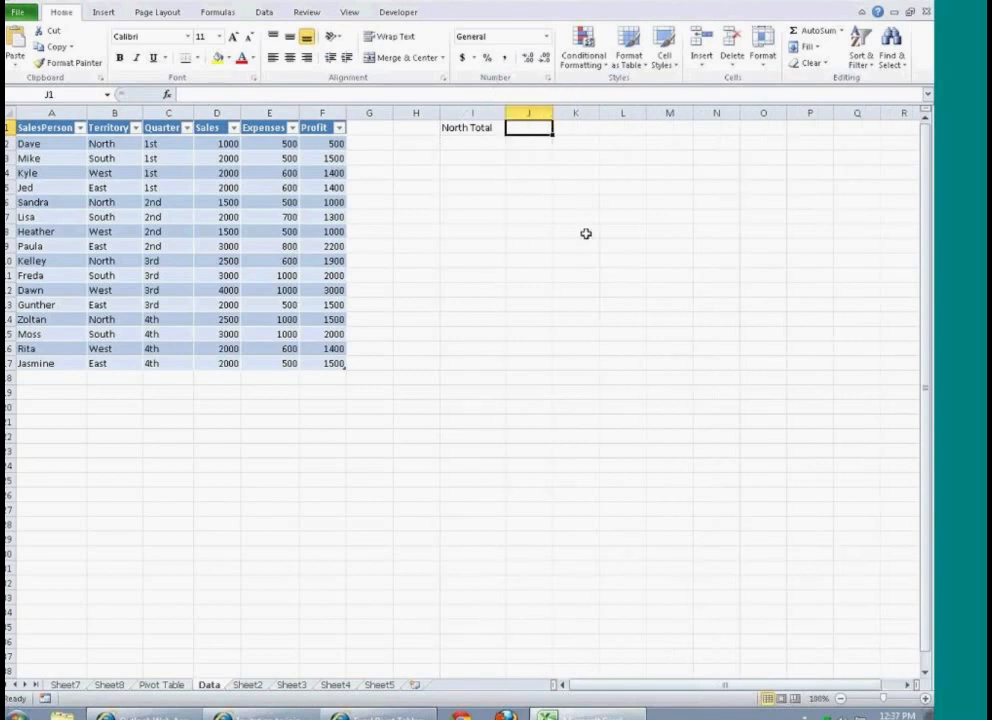
Step: Begin a SUMIF formula in cell J1 with the table's Territory through Sales columns as its range
type("=")
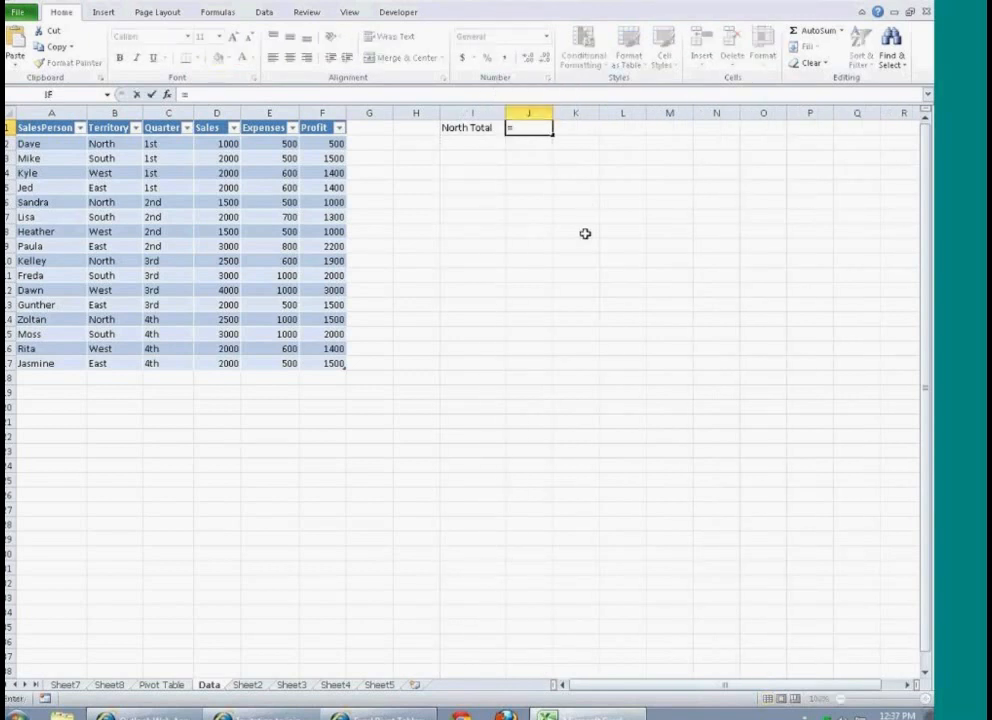
type("sumif")
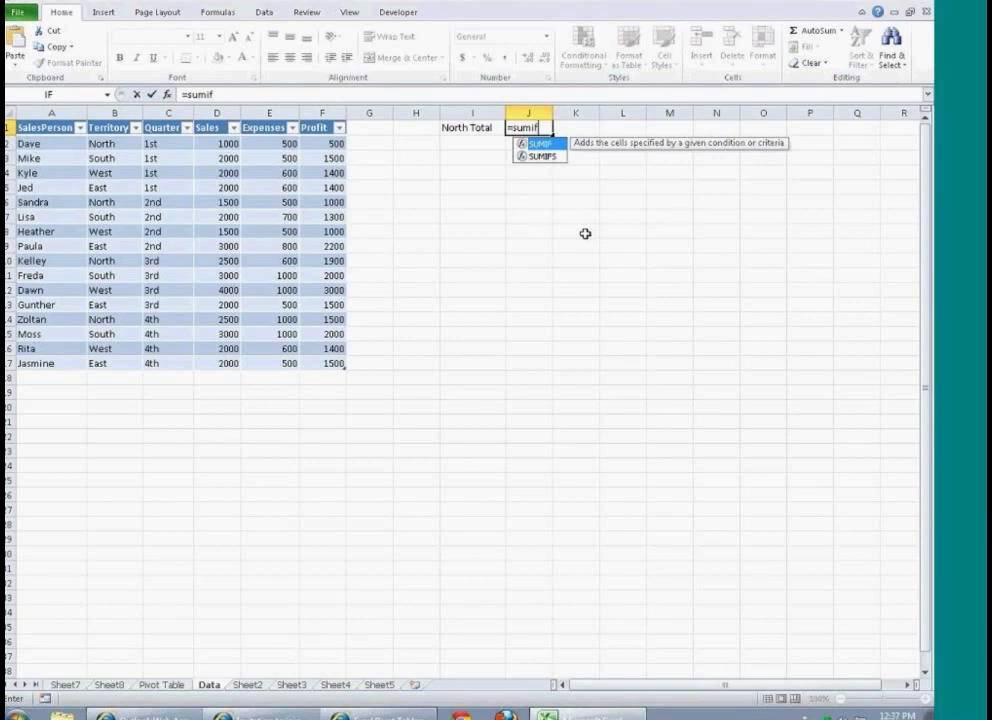
type("(")
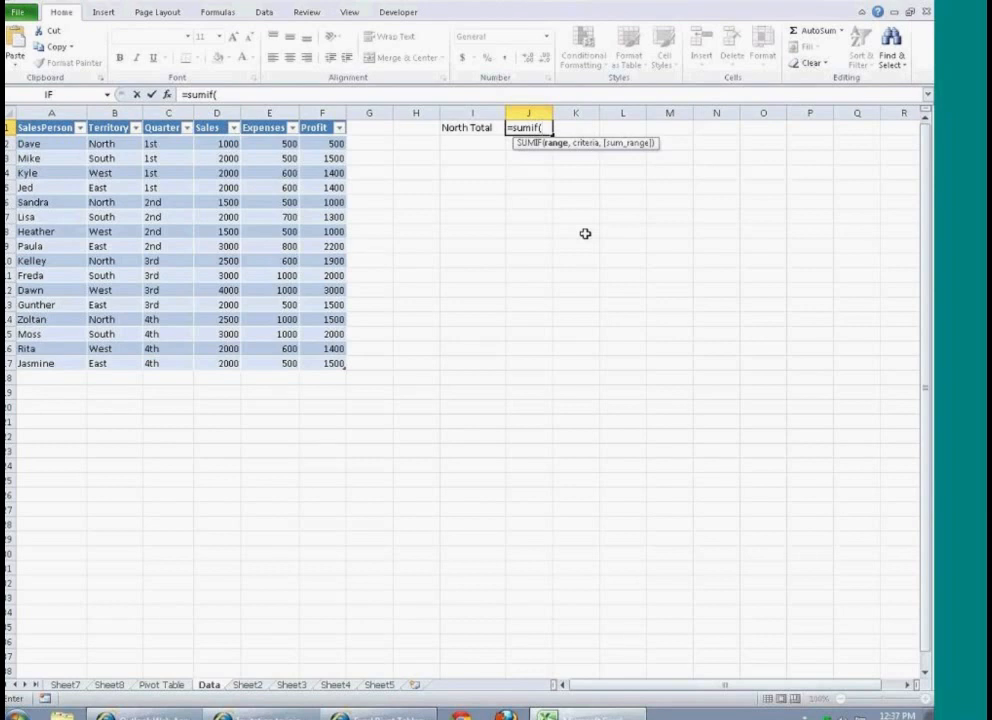
left_click(115, 142)
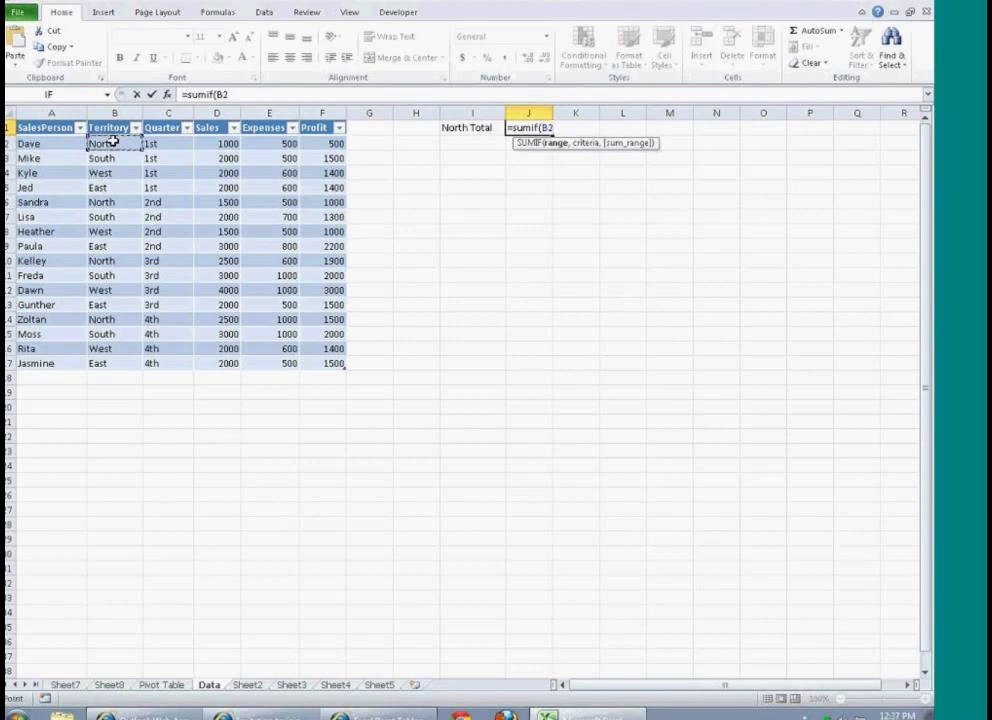
left_click_drag(228, 218, 215, 370)
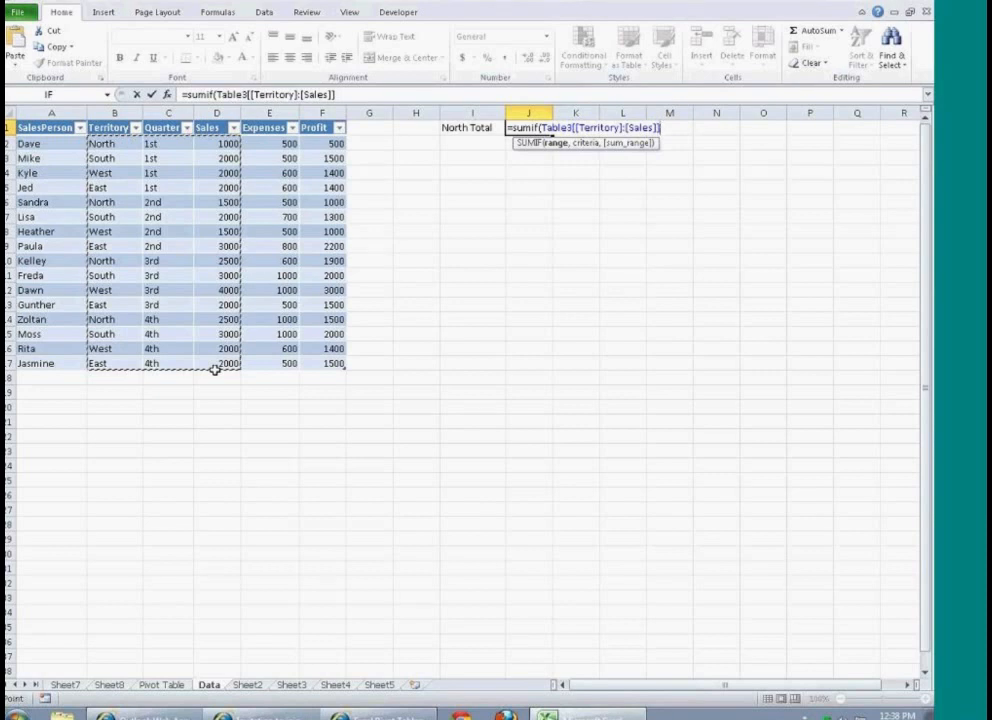
type(",")
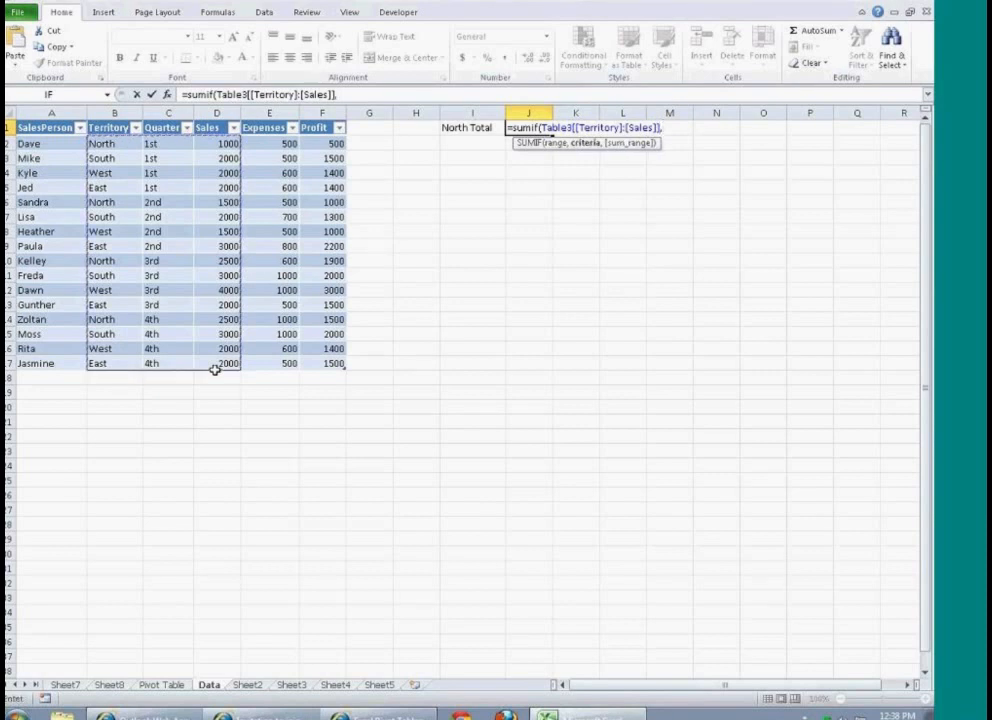
type("\"")
type("Noth")
type("h\"")
type(",")
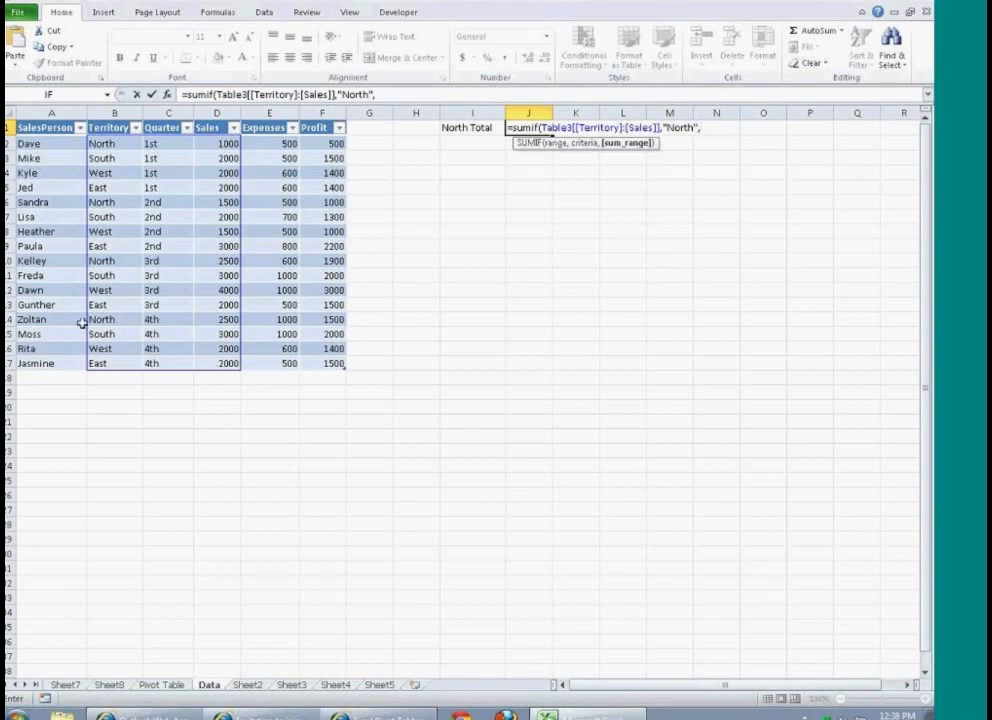
Step: Complete the SUMIF formula with the criterion "North" and the table's Sales column as the sum range
left_click(216, 143)
left_click_drag(216, 143, 223, 361)
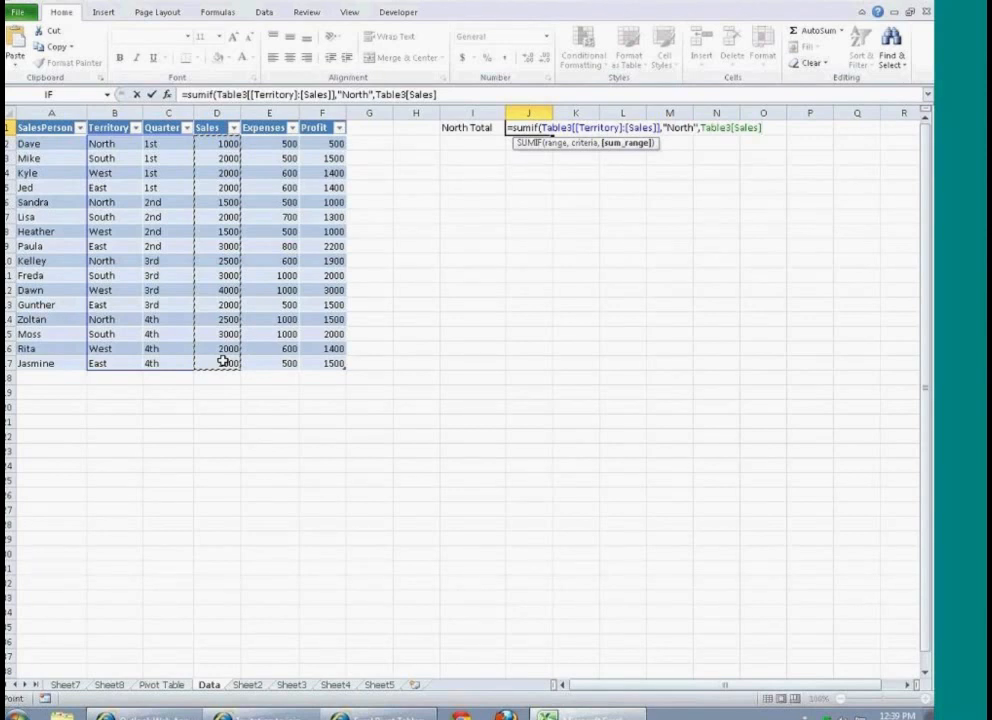
type(")")
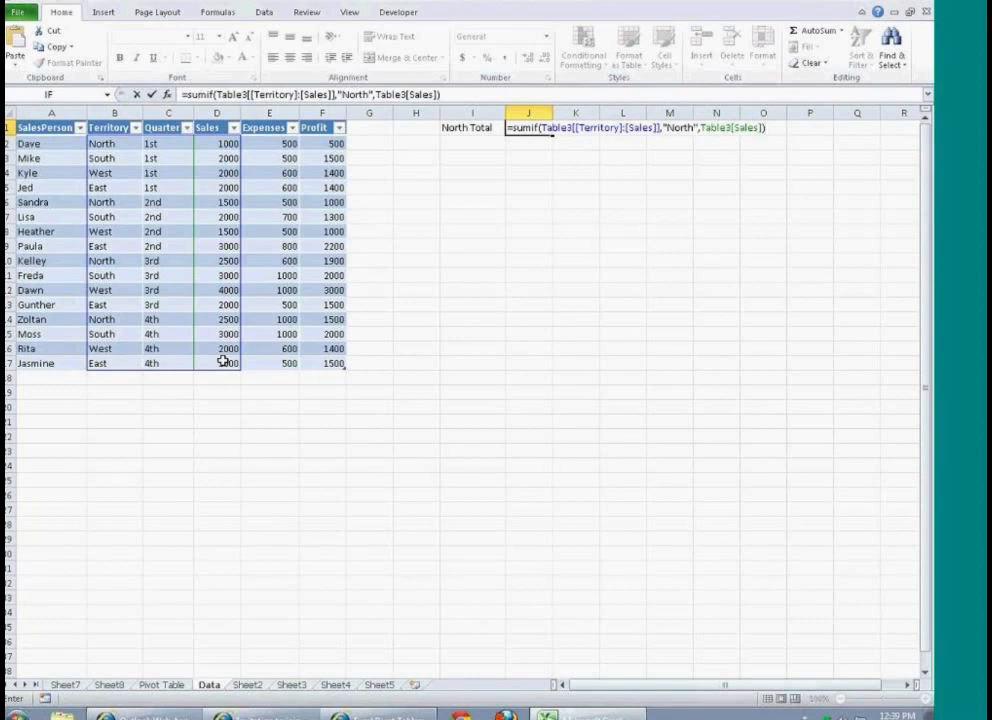
key("Return")
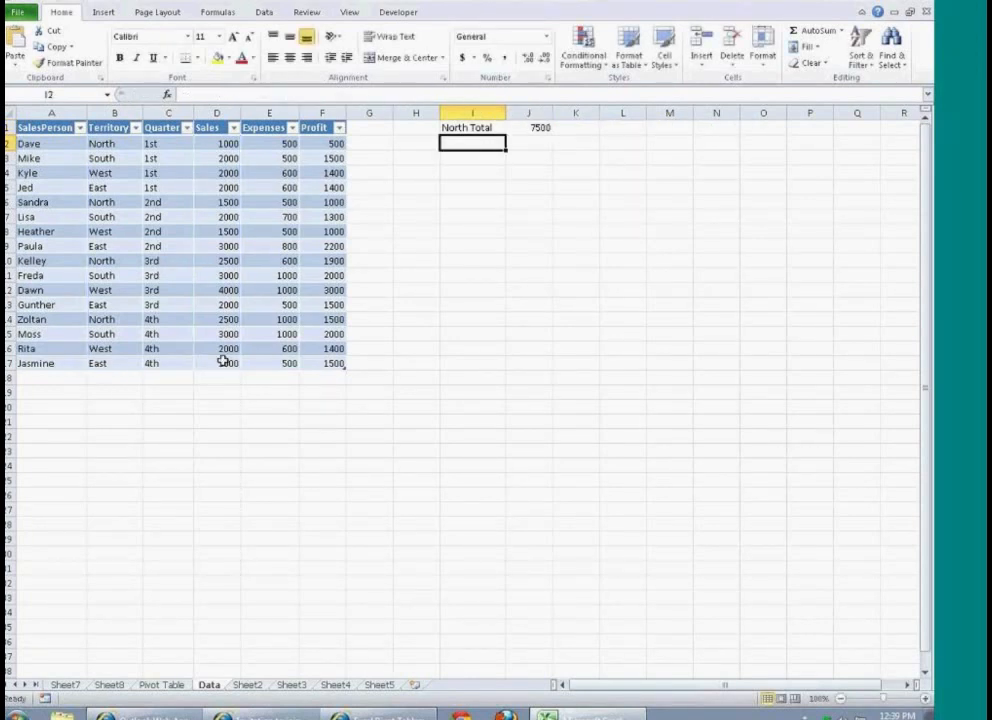
Step: Inspect the formula in J1 and check its total by selecting the North sales values in D2, D6, D10 and D14 together
key("Up")
key("Right")
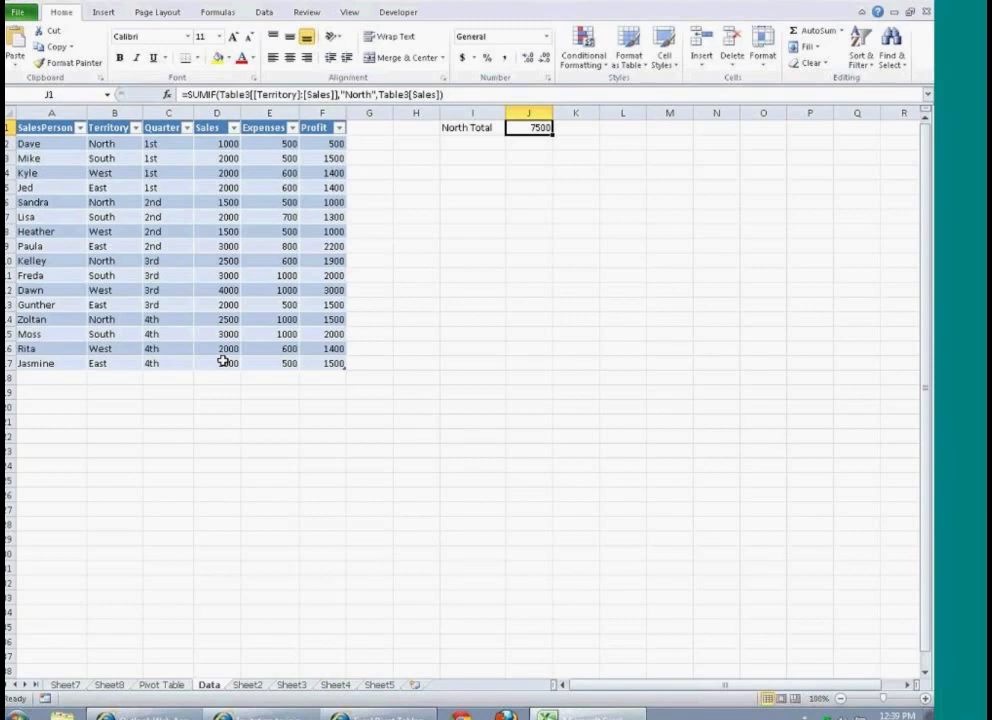
left_click(222, 145)
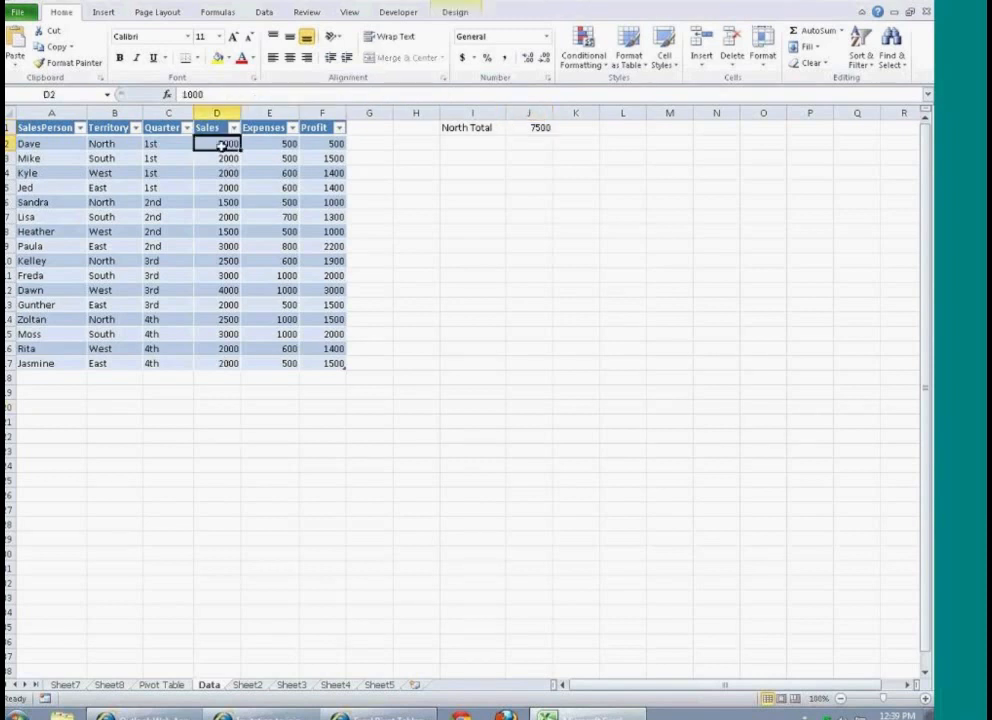
left_click(222, 201, "ctrl")
left_click(227, 262, "ctrl")
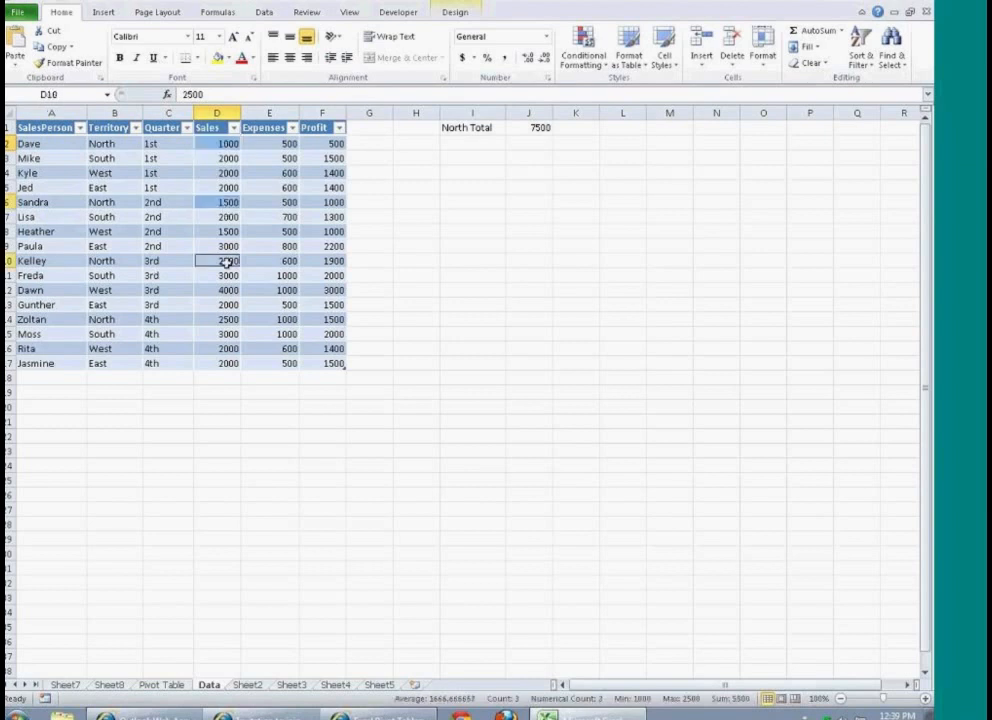
left_click(224, 318, "ctrl")
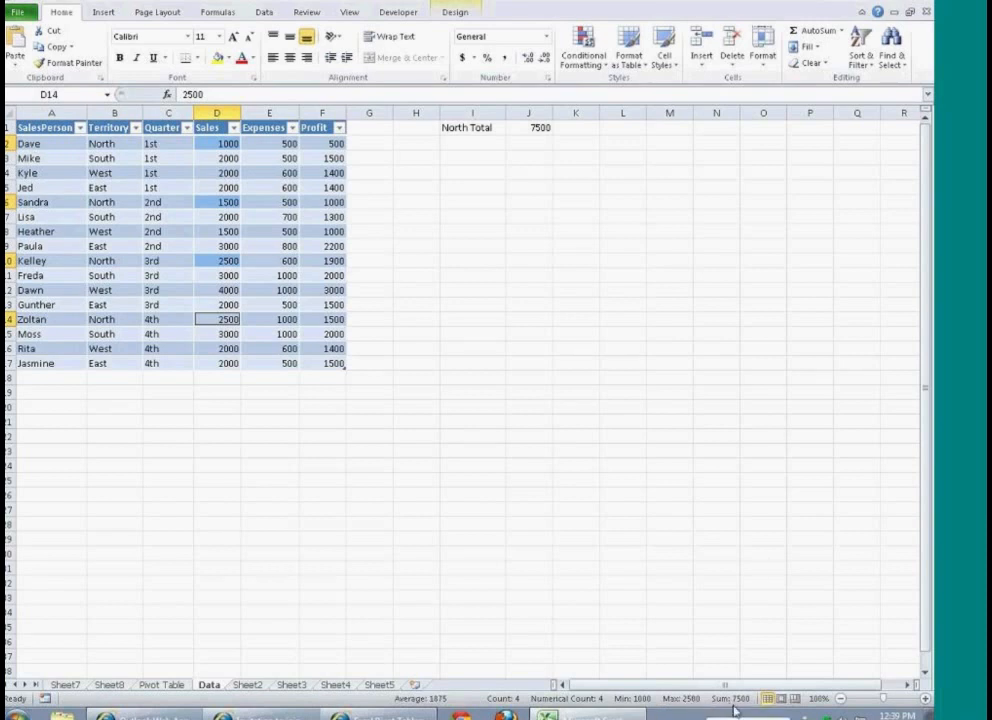
left_click(450, 156)
Step: On the Pivot Table sheet, insert slicers for SalesPerson, Territory and Quarter
key("ctrl+Page_Up")
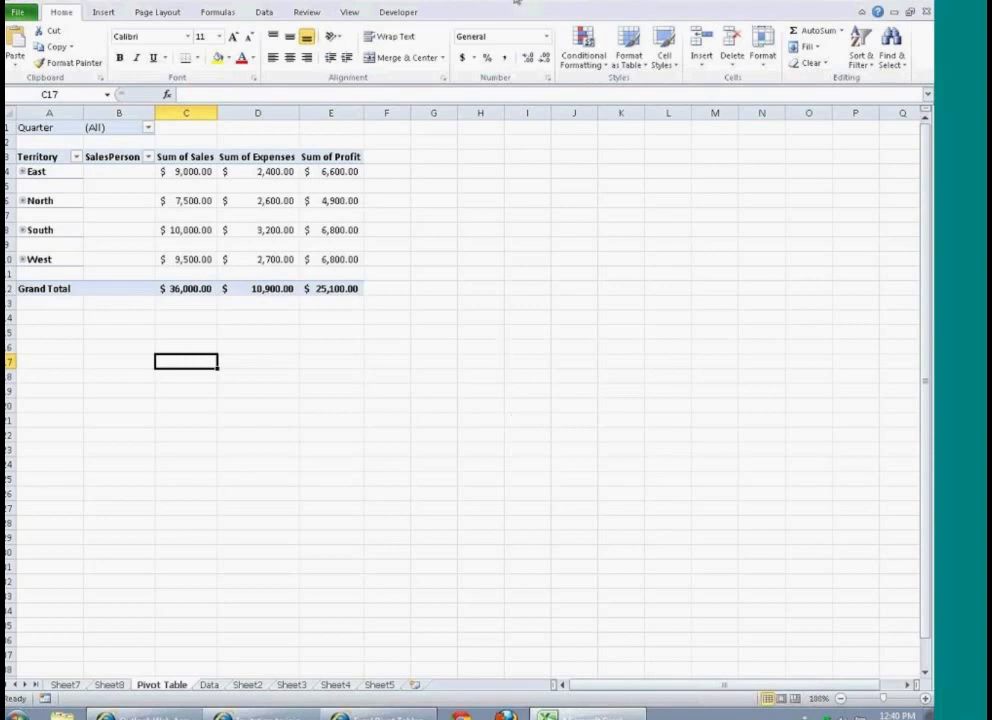
left_click(618, 4)
left_click(285, 201)
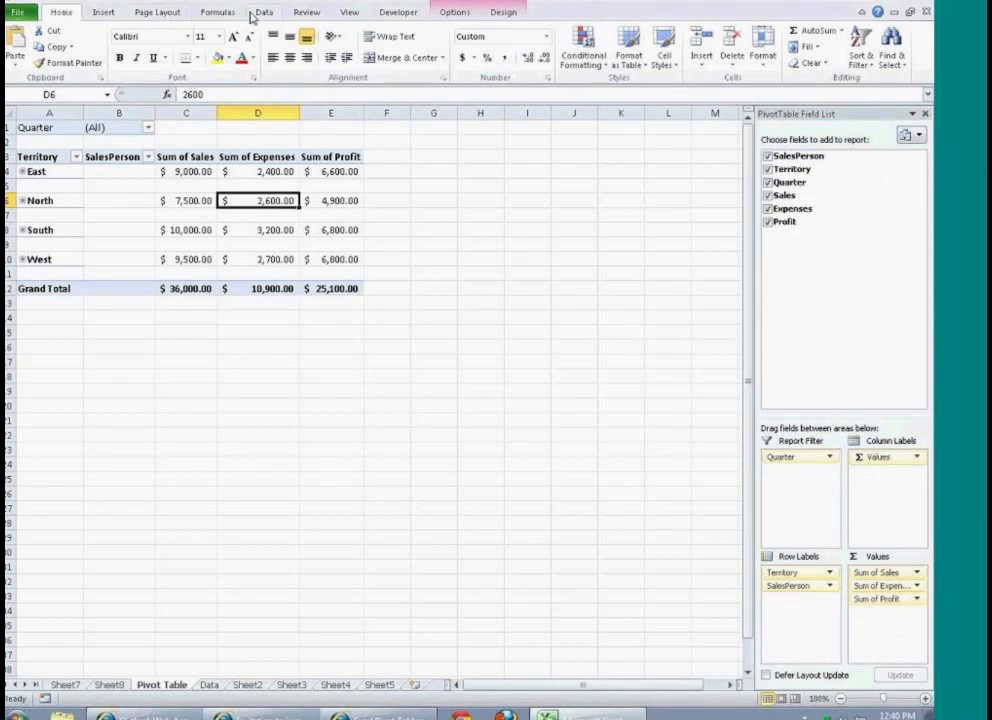
left_click(452, 13)
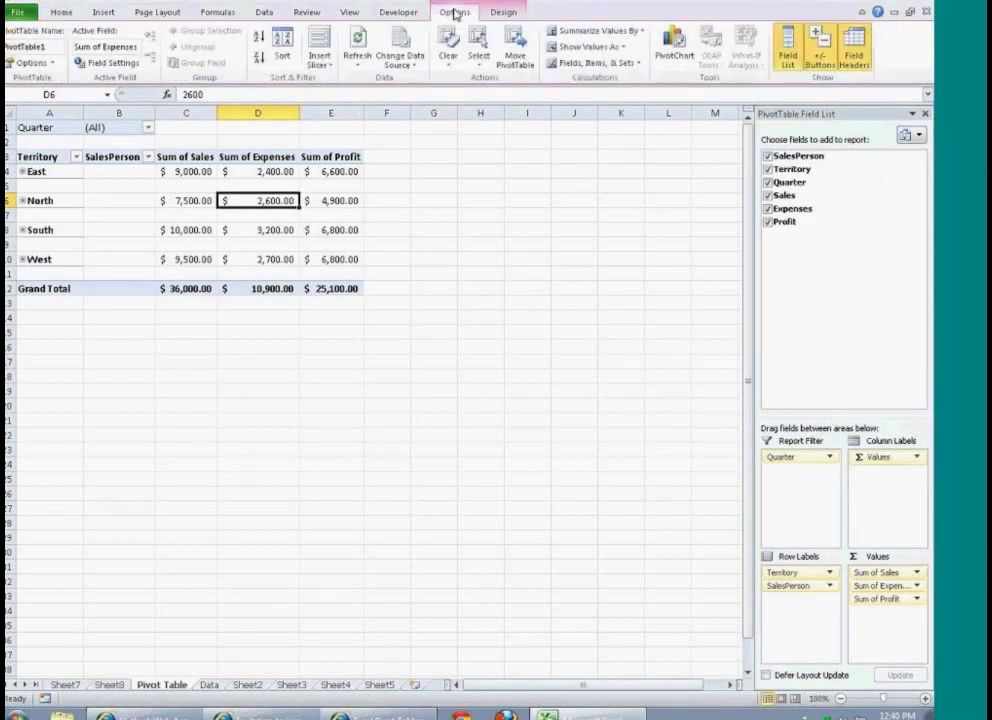
left_click(325, 63)
left_click(348, 80)
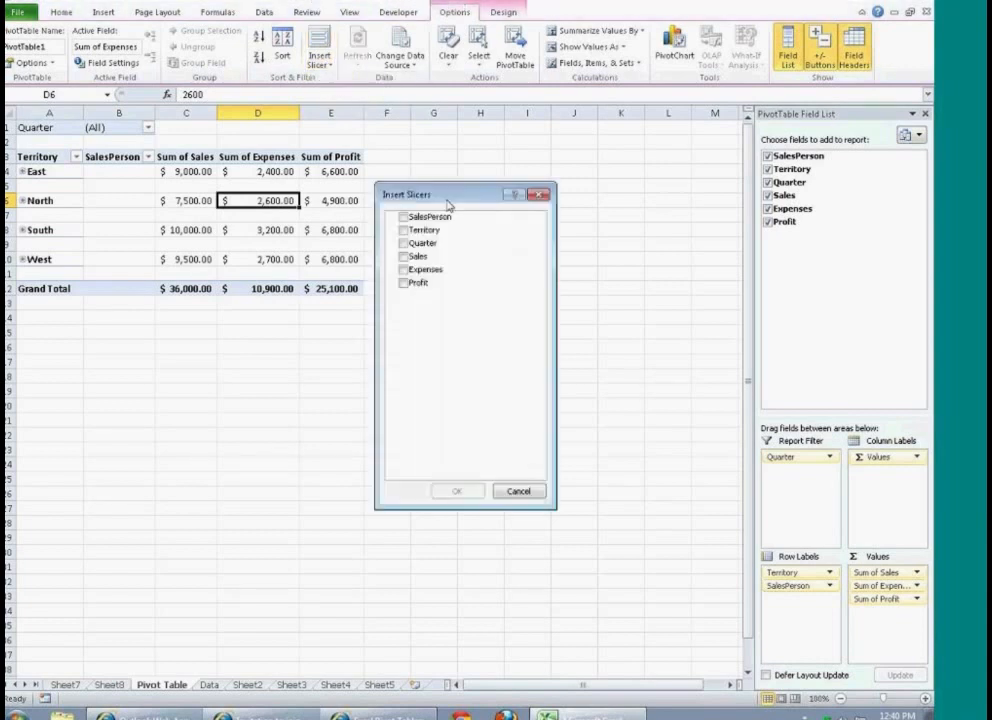
left_click(403, 216)
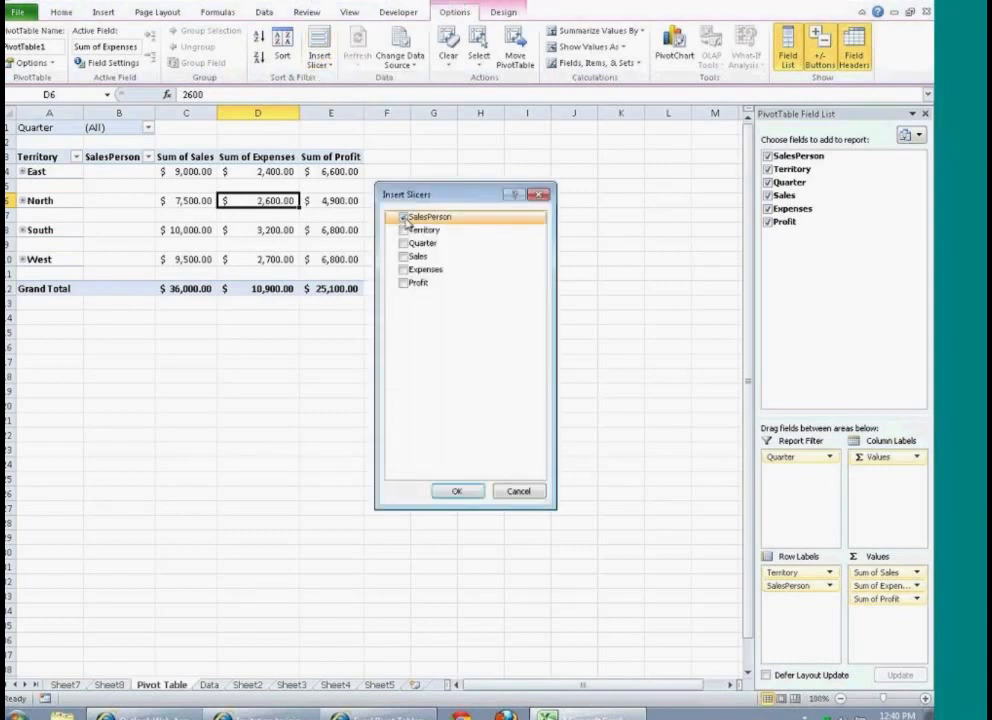
left_click(403, 229)
left_click(404, 243)
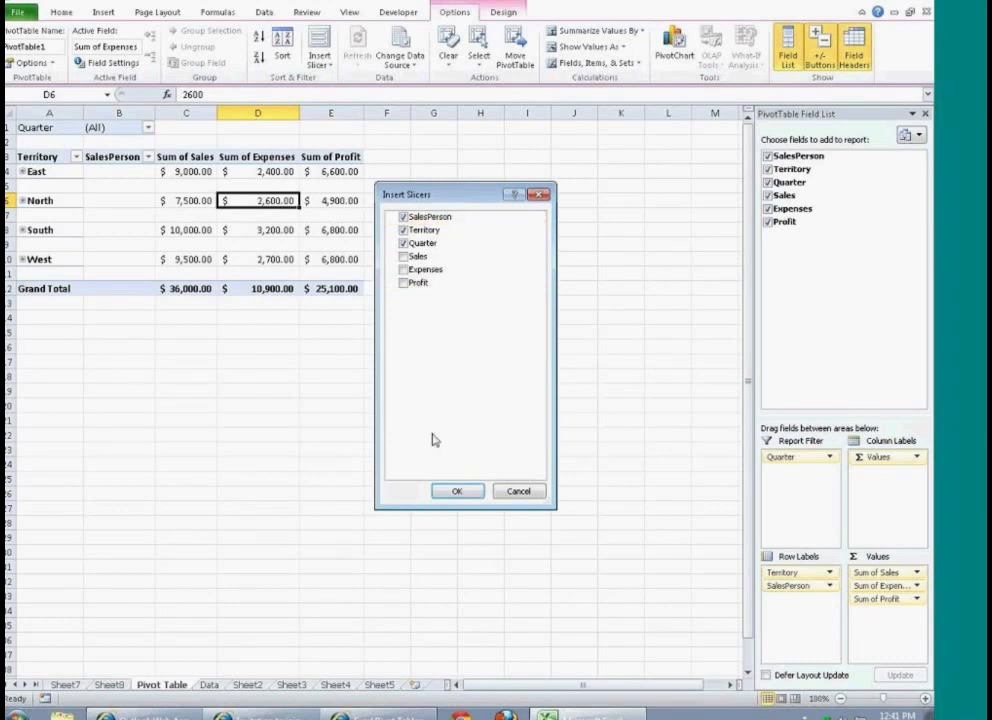
left_click(457, 491)
Step: Spread the three slicers out below the PivotTable, with SalesPerson first, Territory in the middle and Quarter last
left_click_drag(325, 277, 127, 327)
left_click_drag(361, 350, 477, 311)
left_click_drag(391, 314, 321, 328)
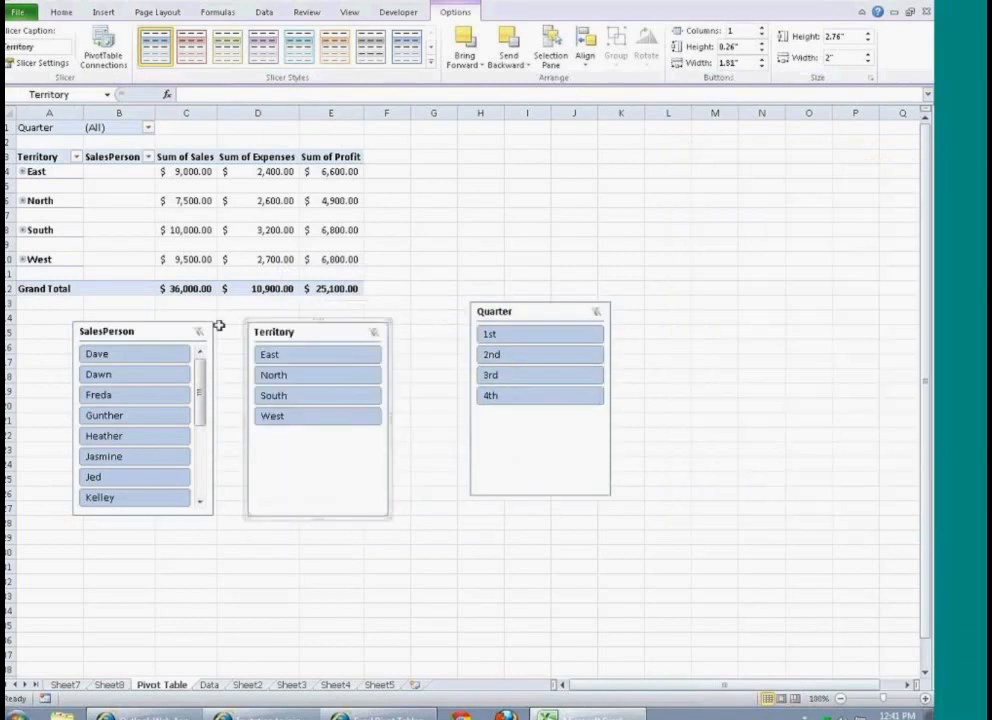
Step: Apply the light red style to the Territory slicer and the dark purple style to the Quarter slicer, and move Quarter beside Territory
left_click(191, 45)
left_click(505, 318)
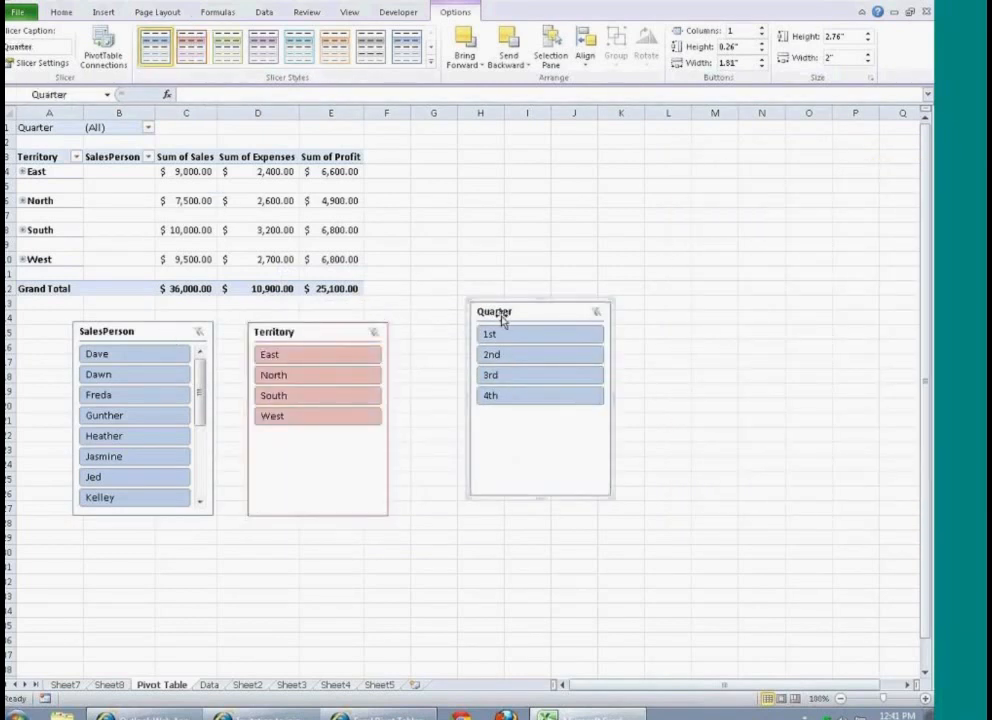
left_click(335, 45)
left_click(431, 61)
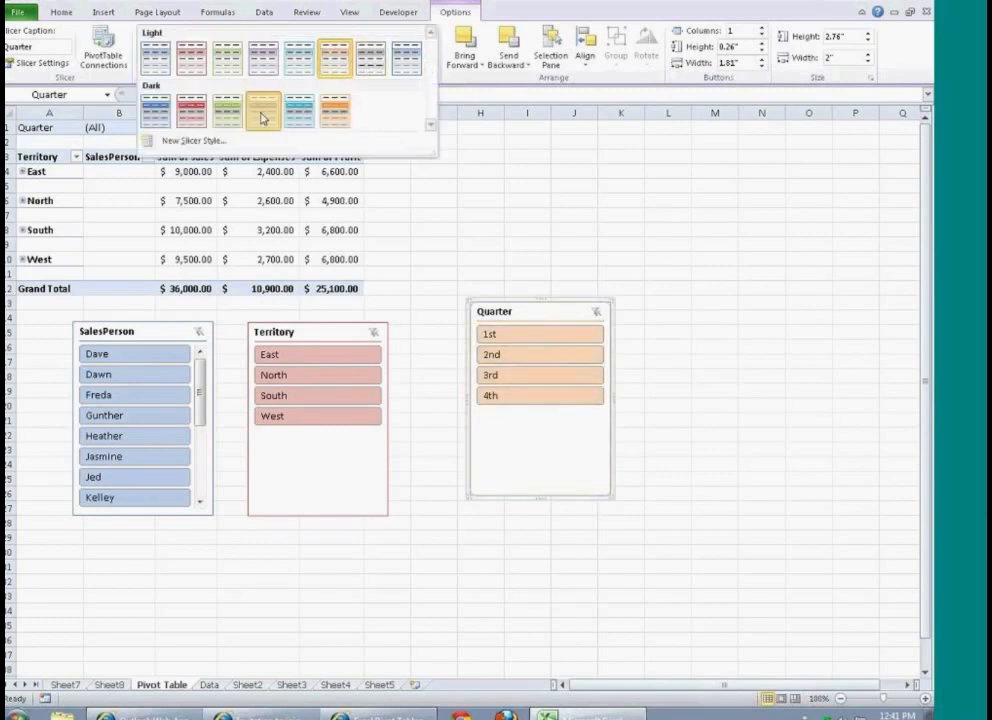
left_click(263, 110)
left_click_drag(514, 314, 451, 334)
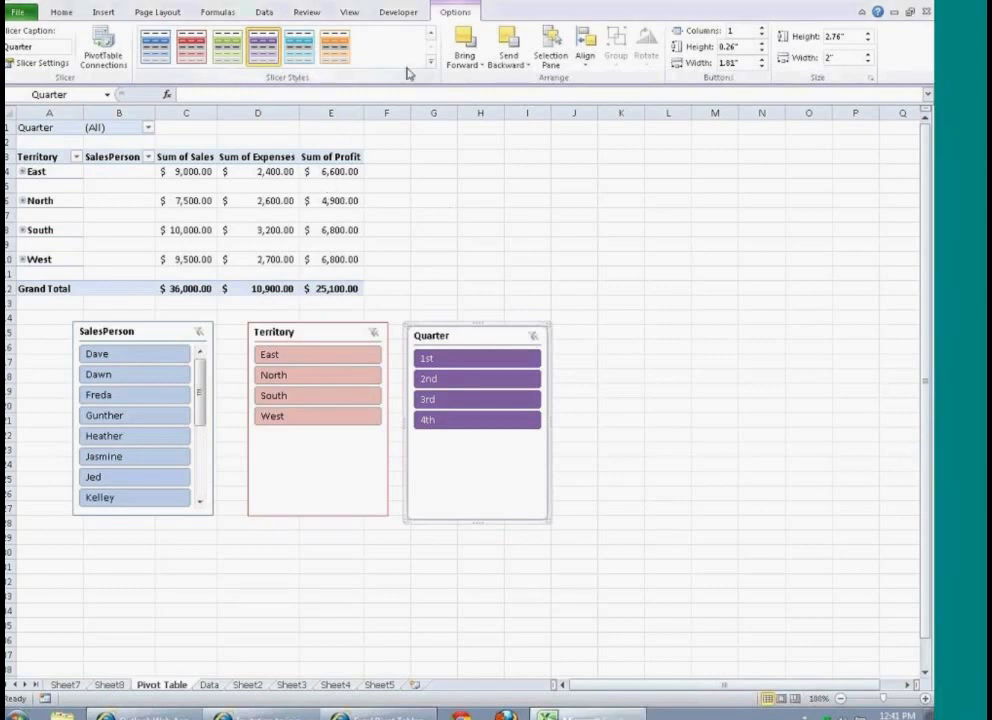
Step: Refresh all PivotTable data in the workbook
left_click(180, 201)
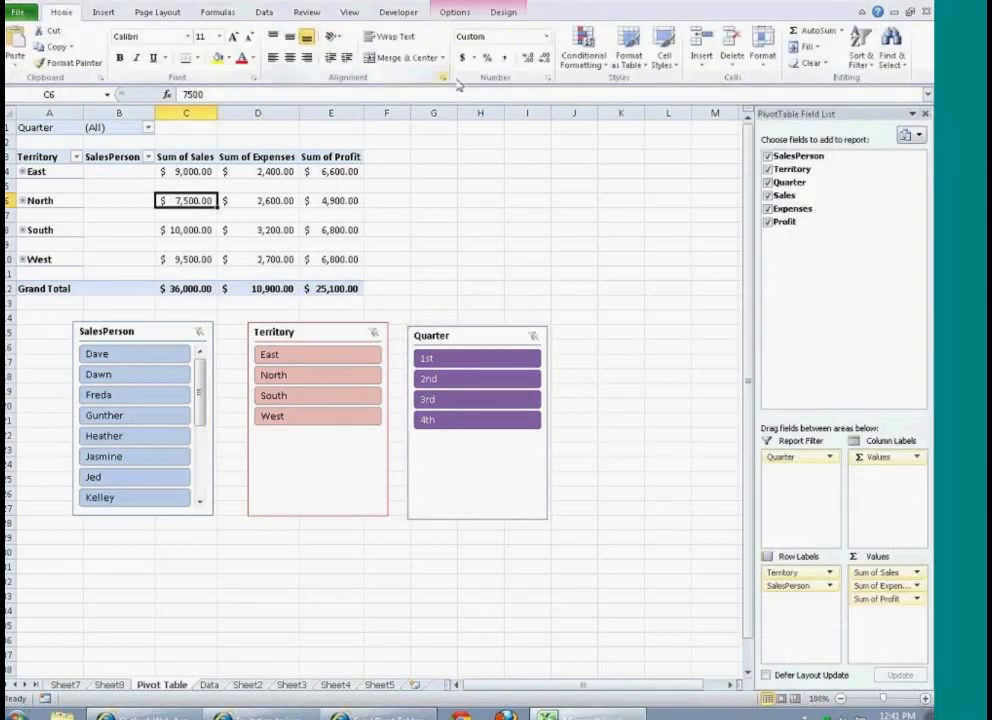
left_click(458, 14)
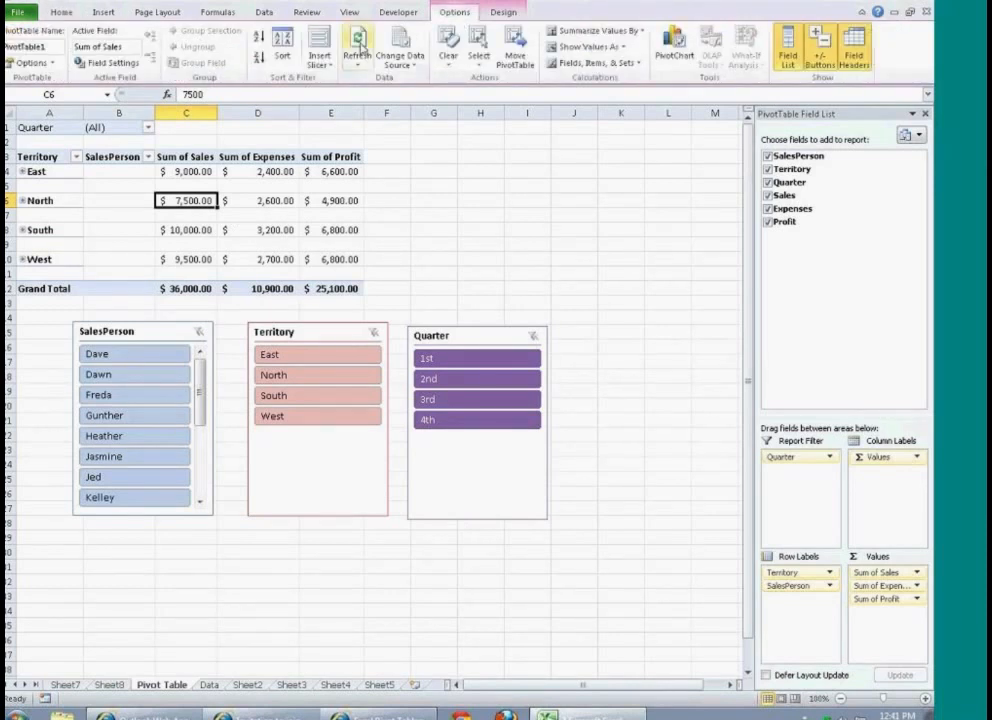
left_click(358, 62)
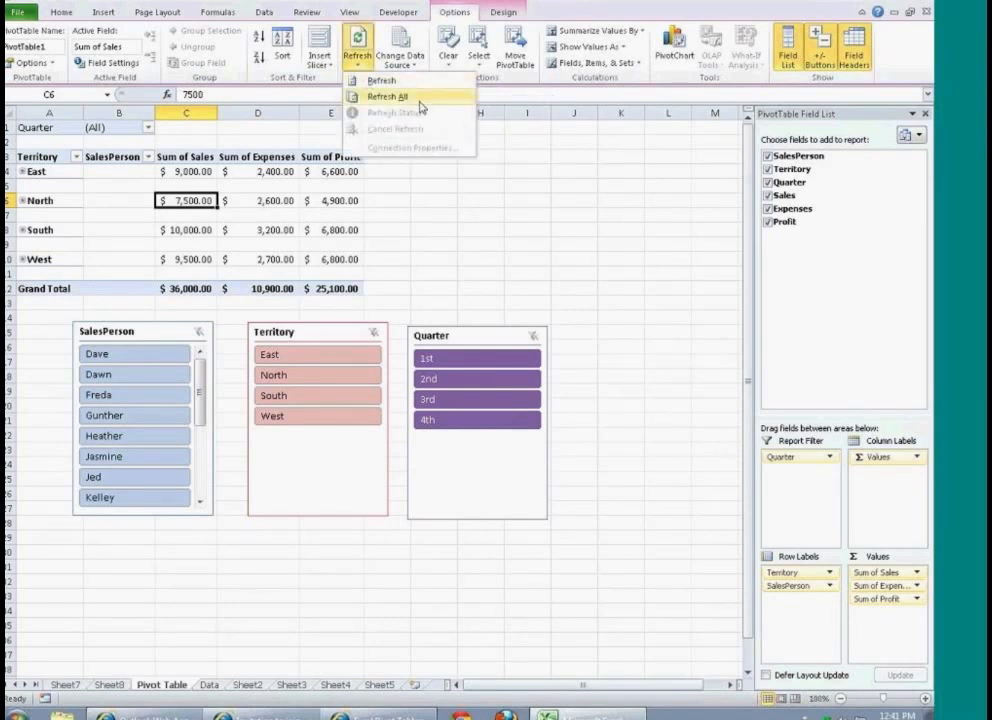
left_click(419, 102)
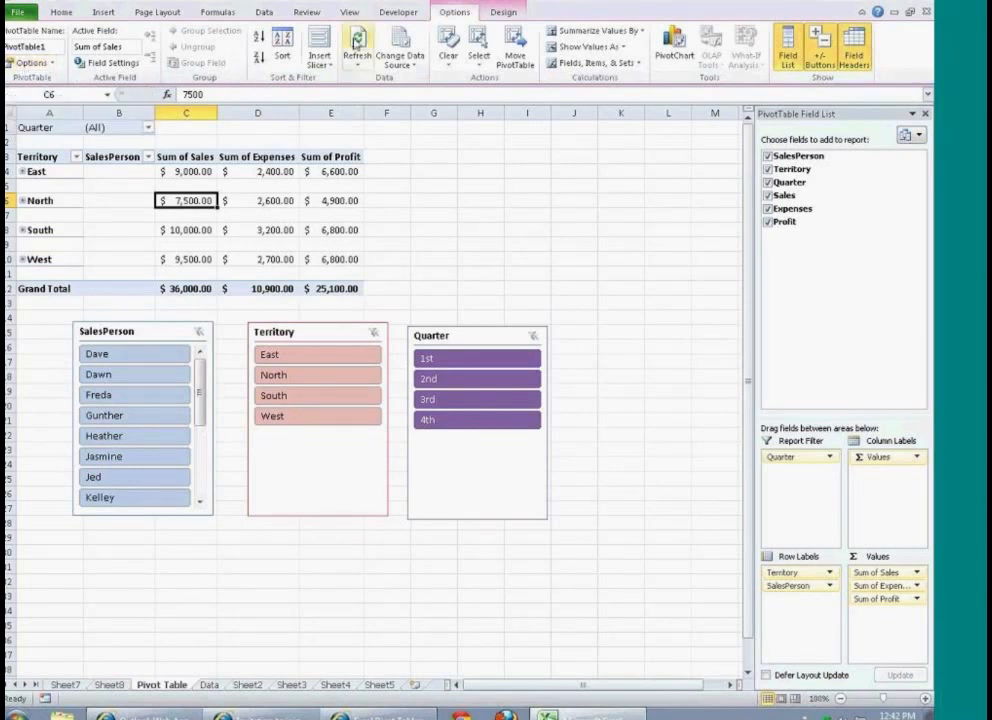
Step: Review the PivotTable's layout, totals and data options, tick refreshing data when opening the file, and cancel the changes
left_click(54, 64)
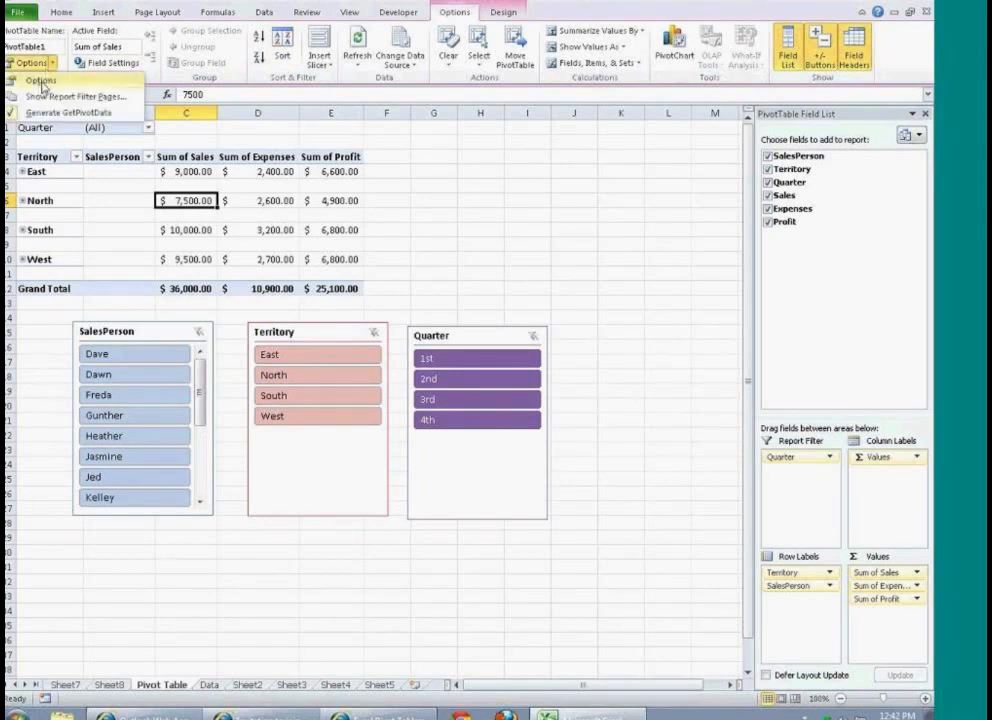
left_click(40, 82)
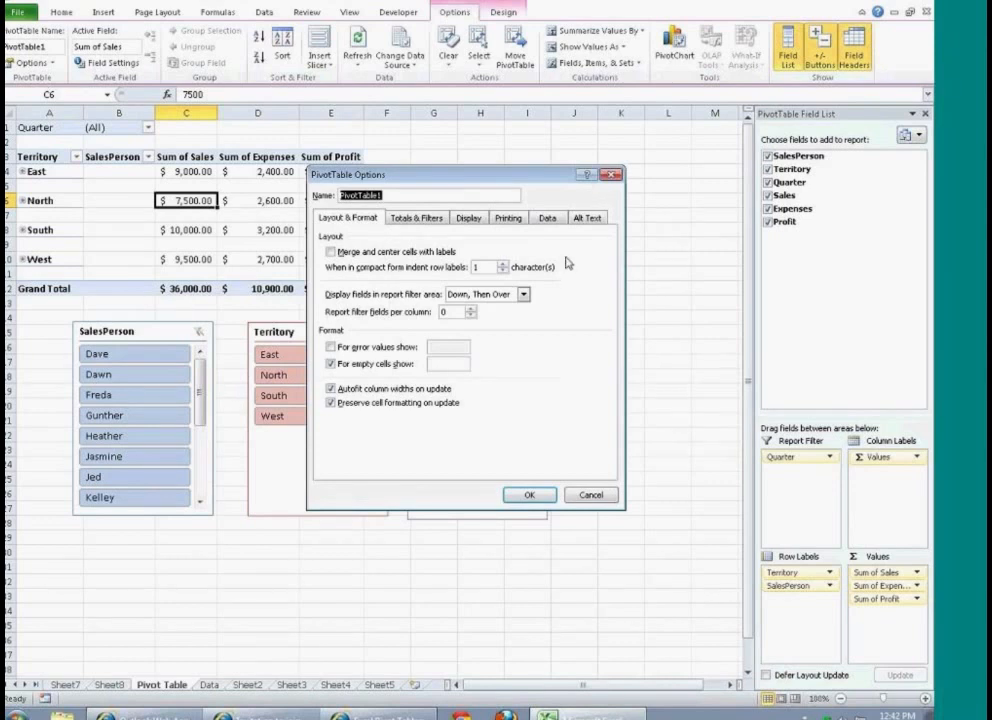
left_click(414, 218)
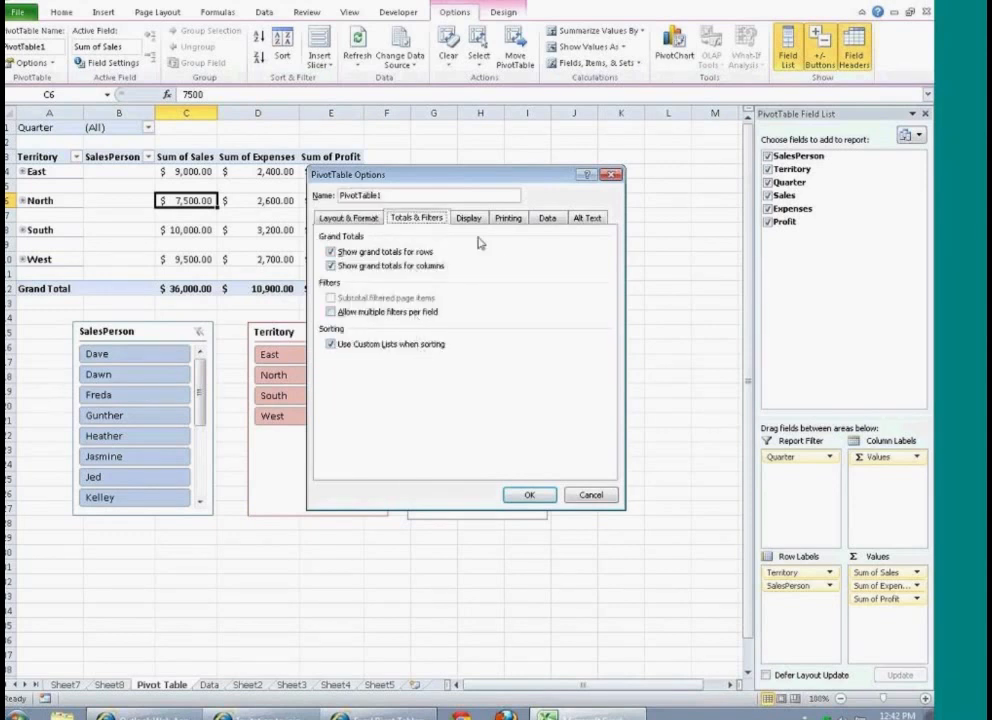
left_click(545, 218)
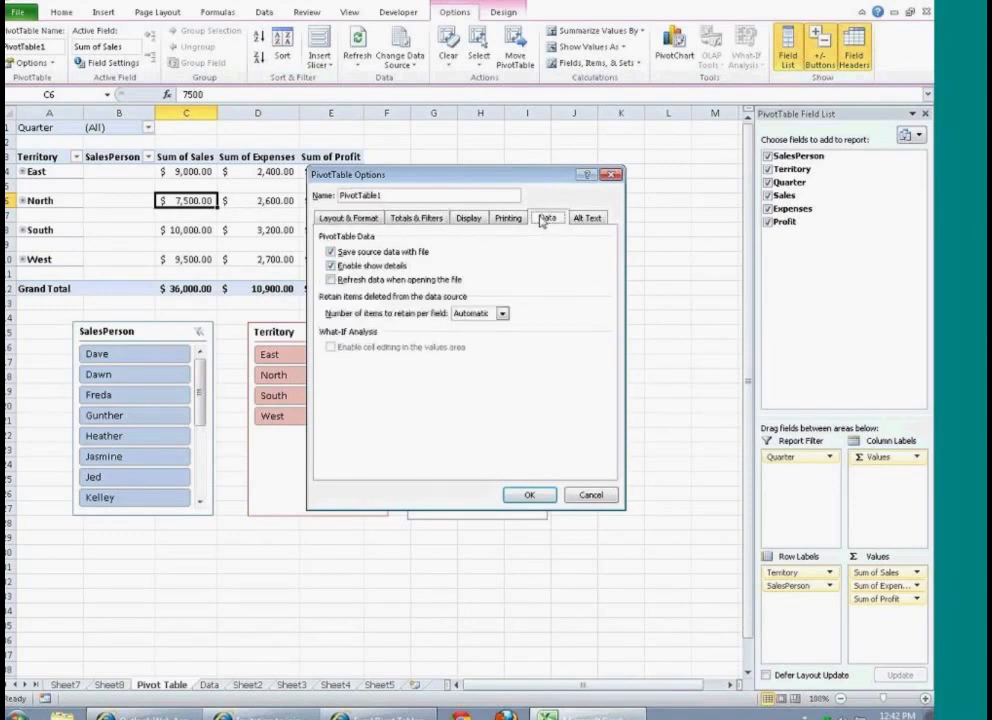
left_click(331, 281)
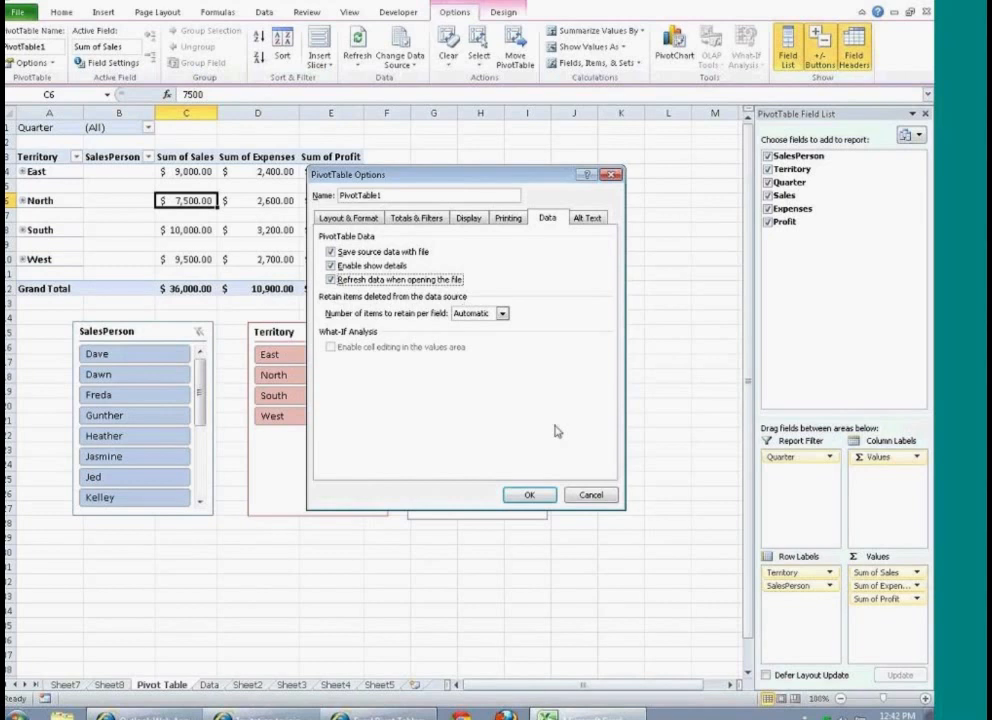
left_click(594, 496)
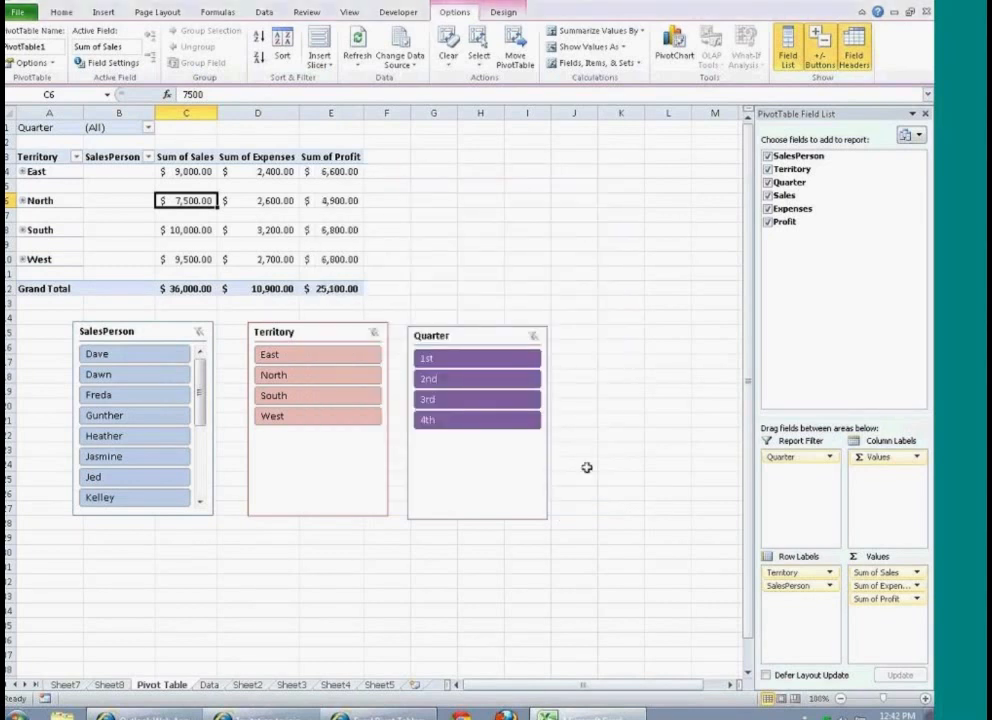
left_click(925, 426)
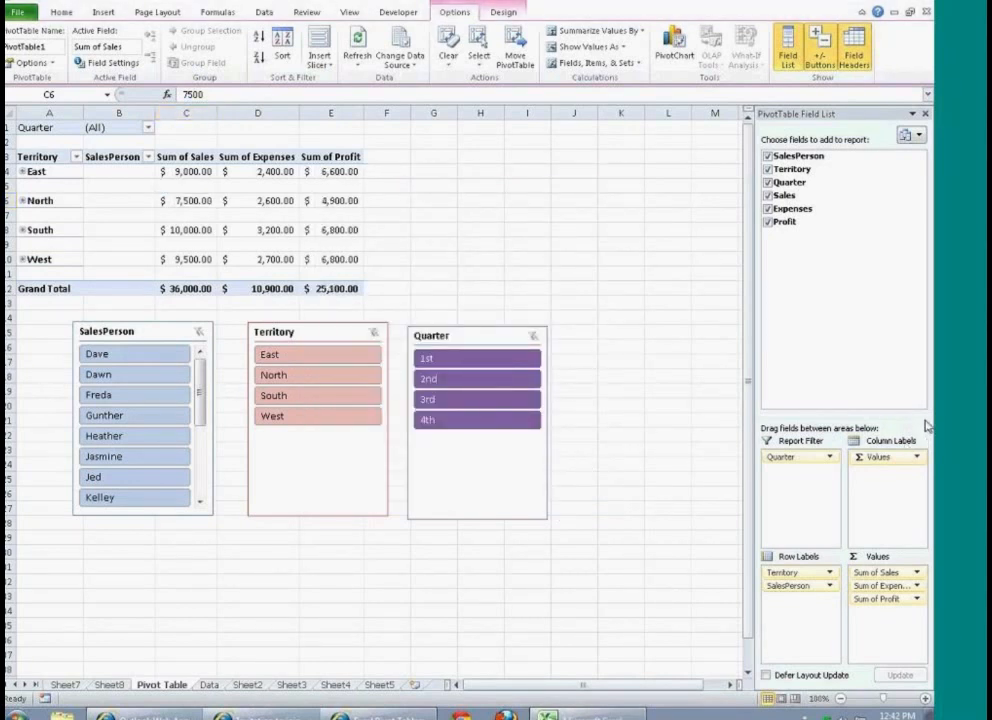